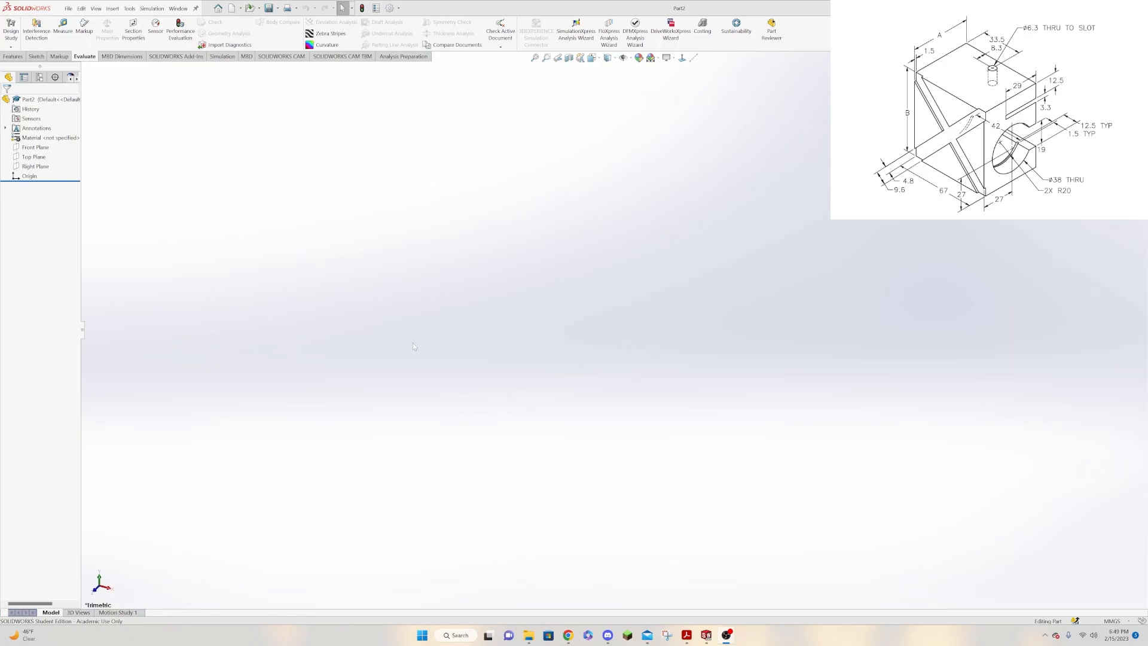
# Create a new part document and assign AISI 1020 steel as its material.
pyautogui.click(232, 8)
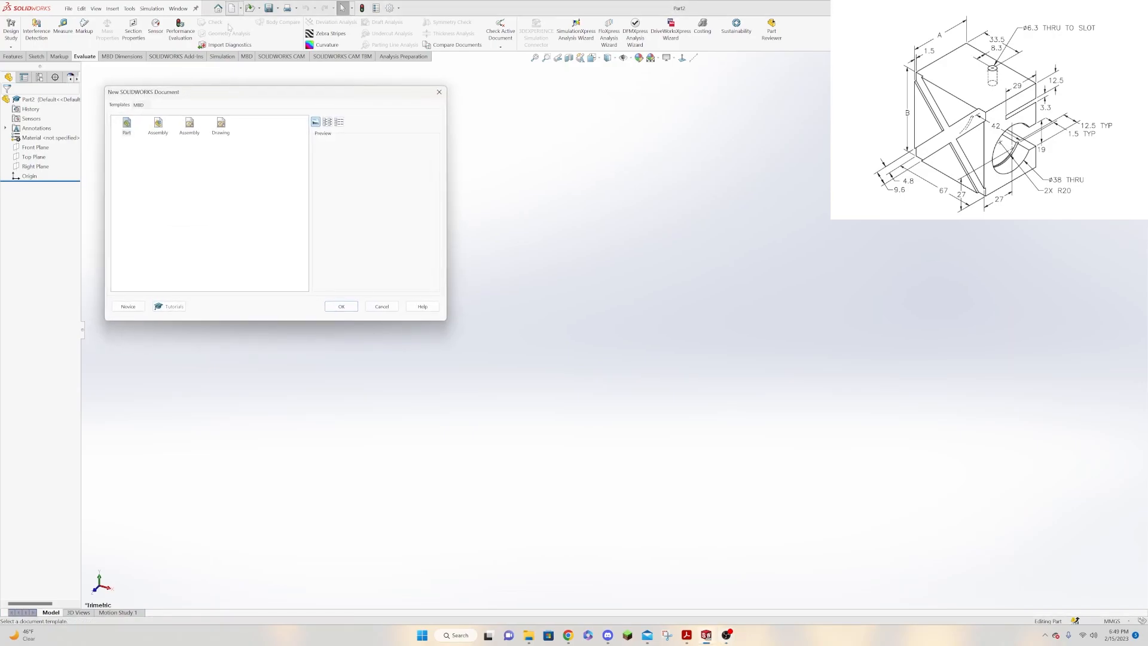
pyautogui.click(341, 305)
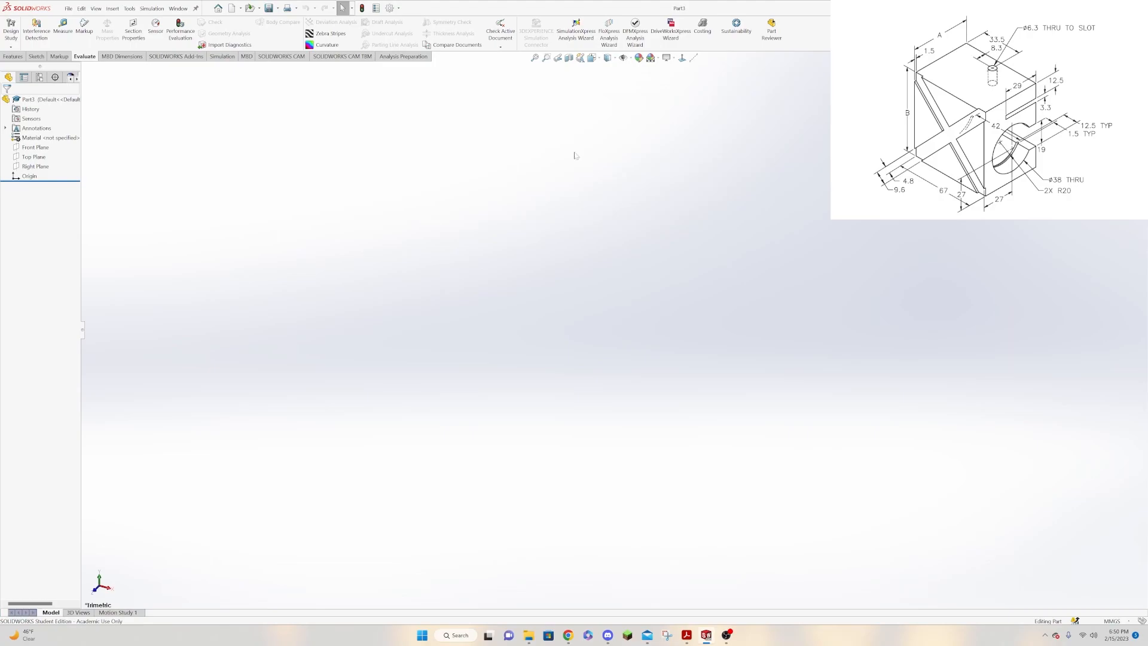
pyautogui.rightClick(18, 138)
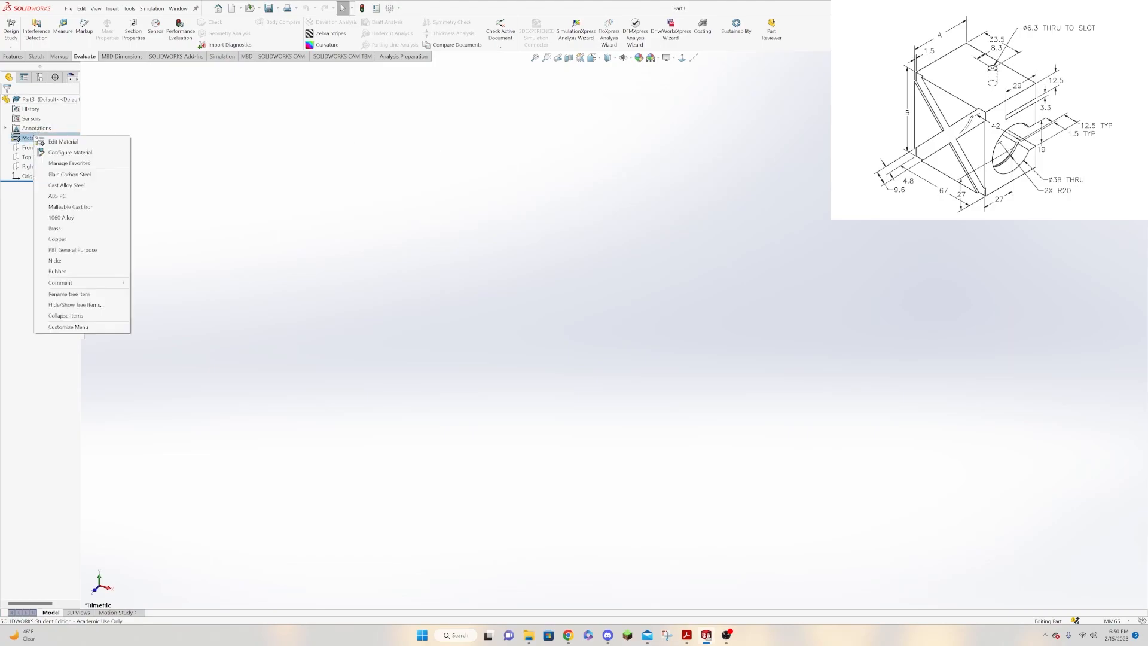
pyautogui.click(60, 141)
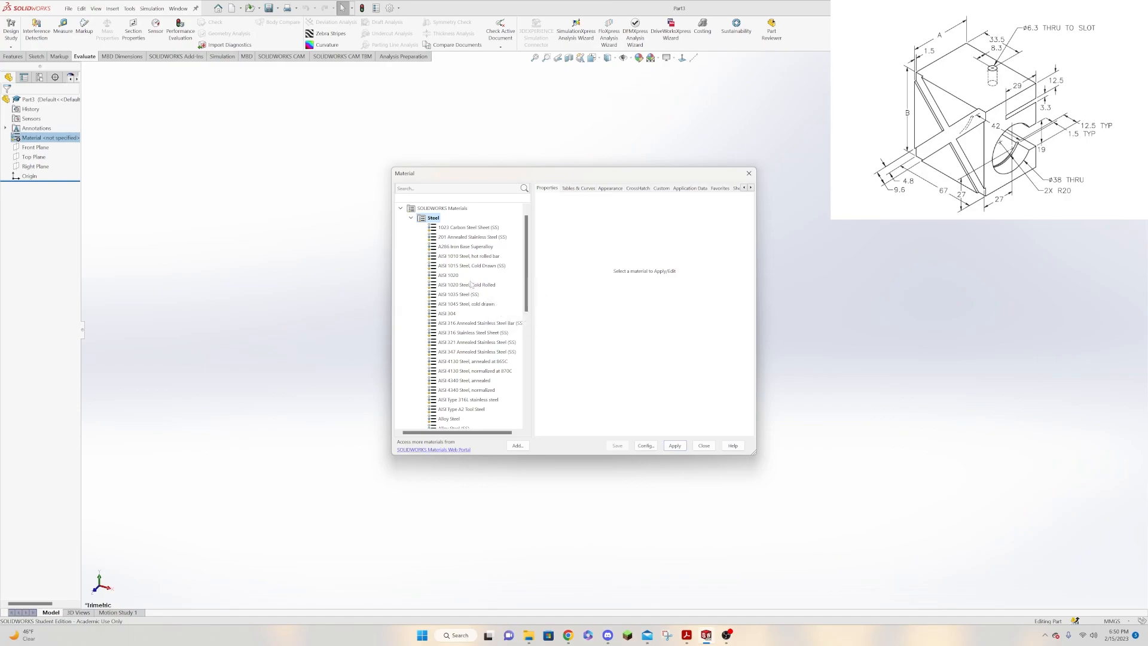
pyautogui.click(449, 275)
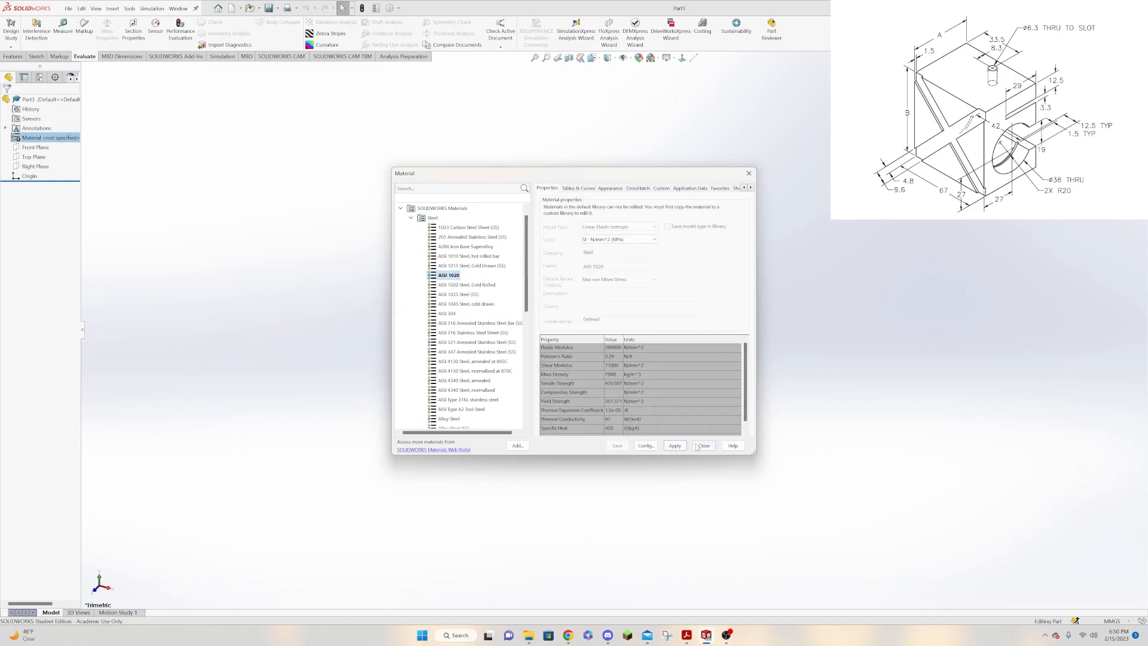
pyautogui.click(675, 445)
pyautogui.click(705, 446)
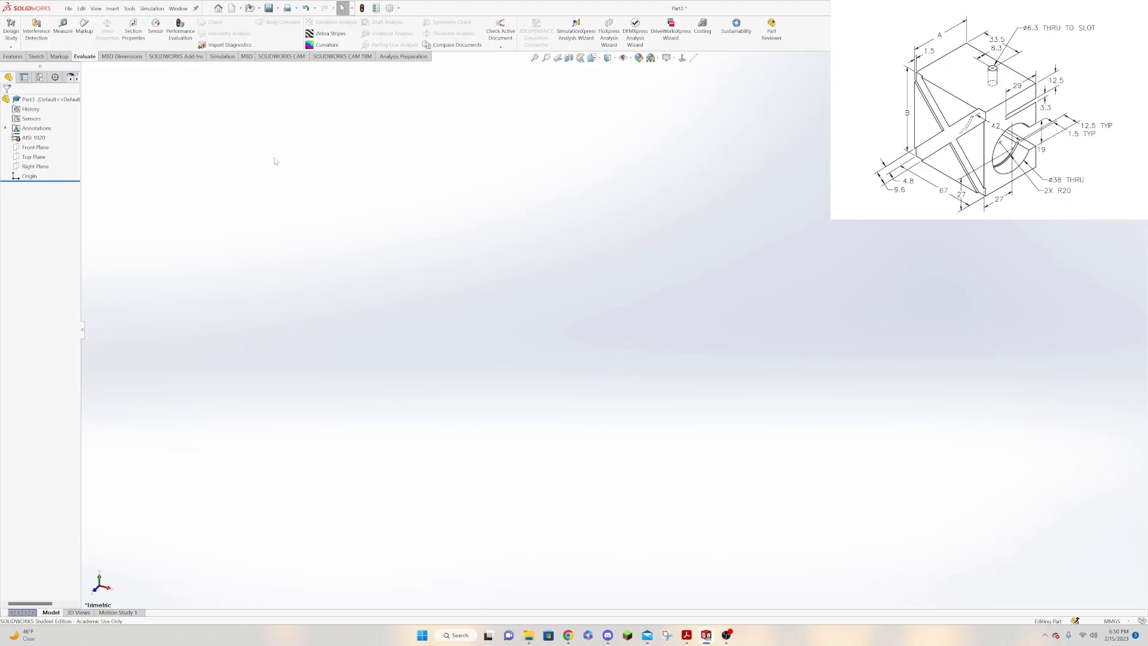
# Define the global variables a = 50 and b = 70 in the part's equations.
pyautogui.click(36, 166)
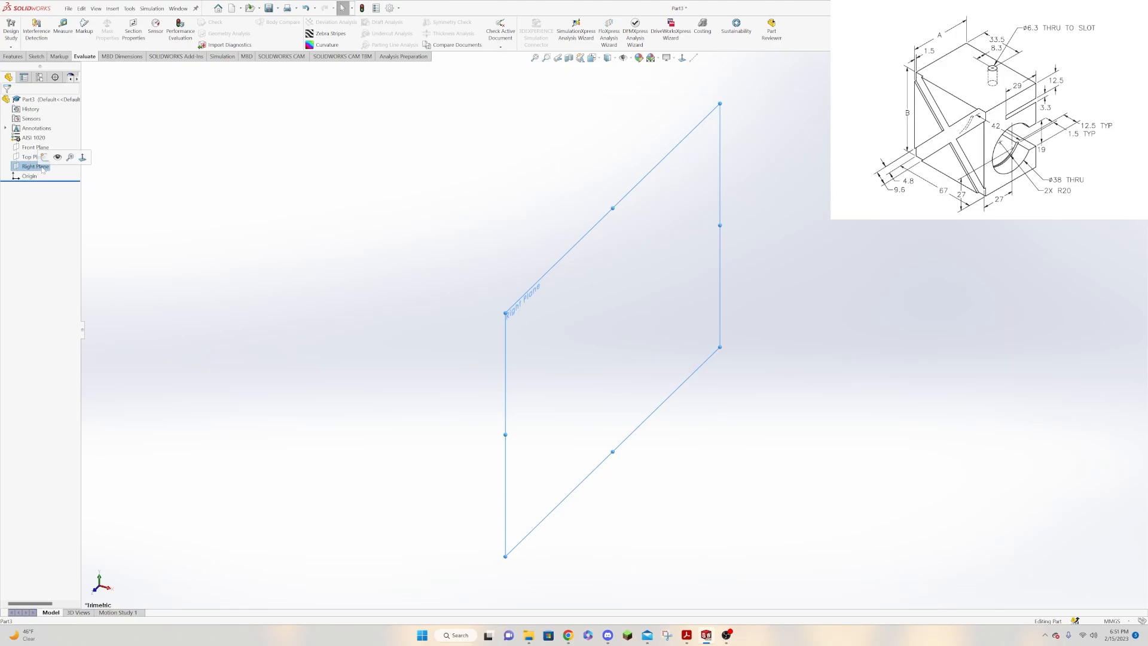
pyautogui.click(45, 157)
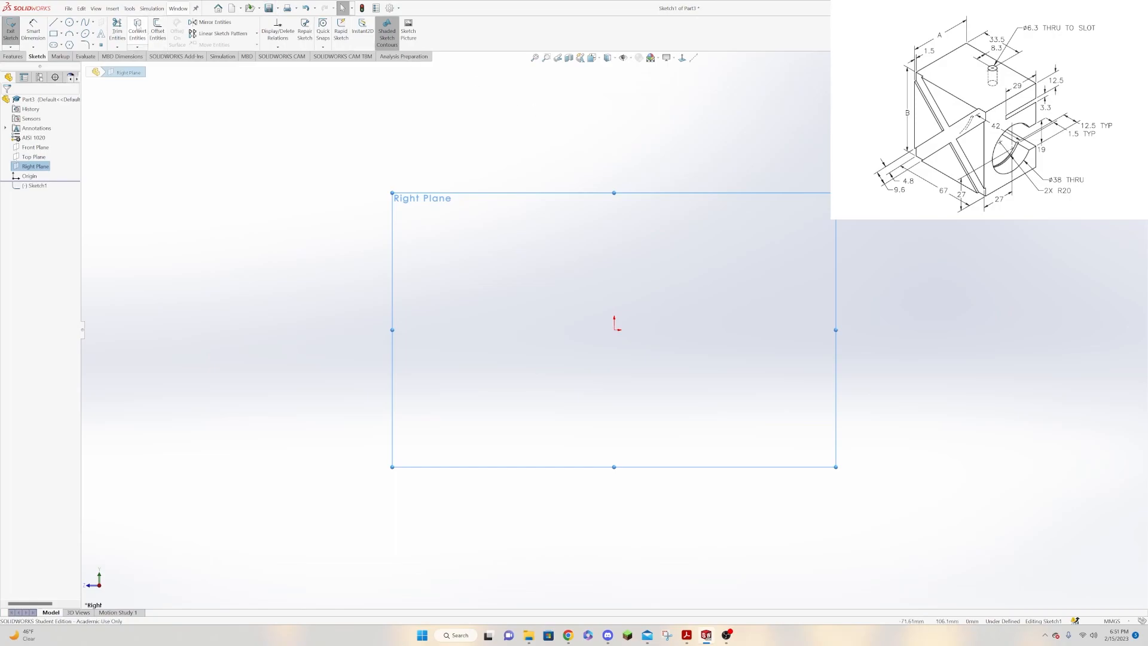
pyautogui.click(129, 9)
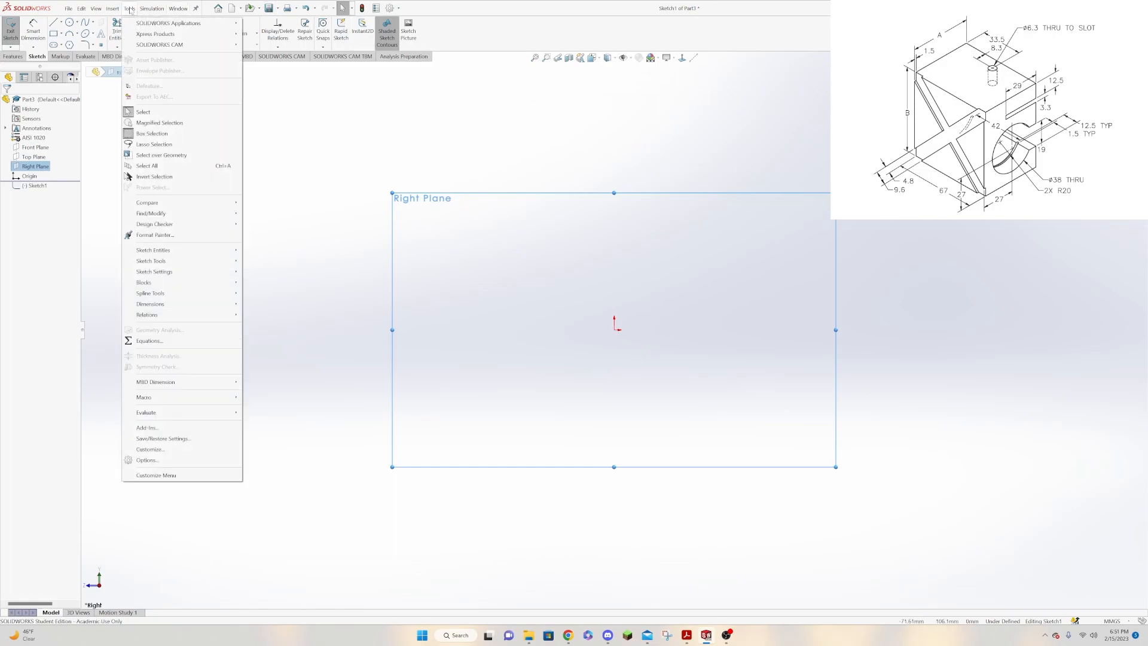
pyautogui.click(148, 340)
pyautogui.click(287, 198)
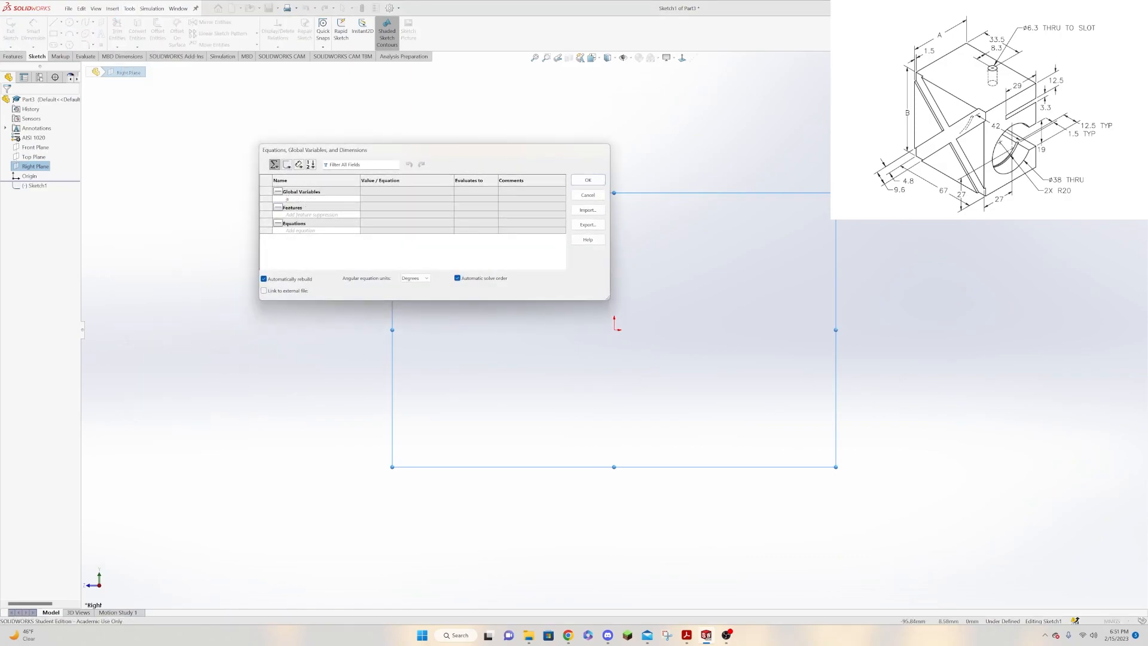
pyautogui.write('a')
pyautogui.press('Tab')
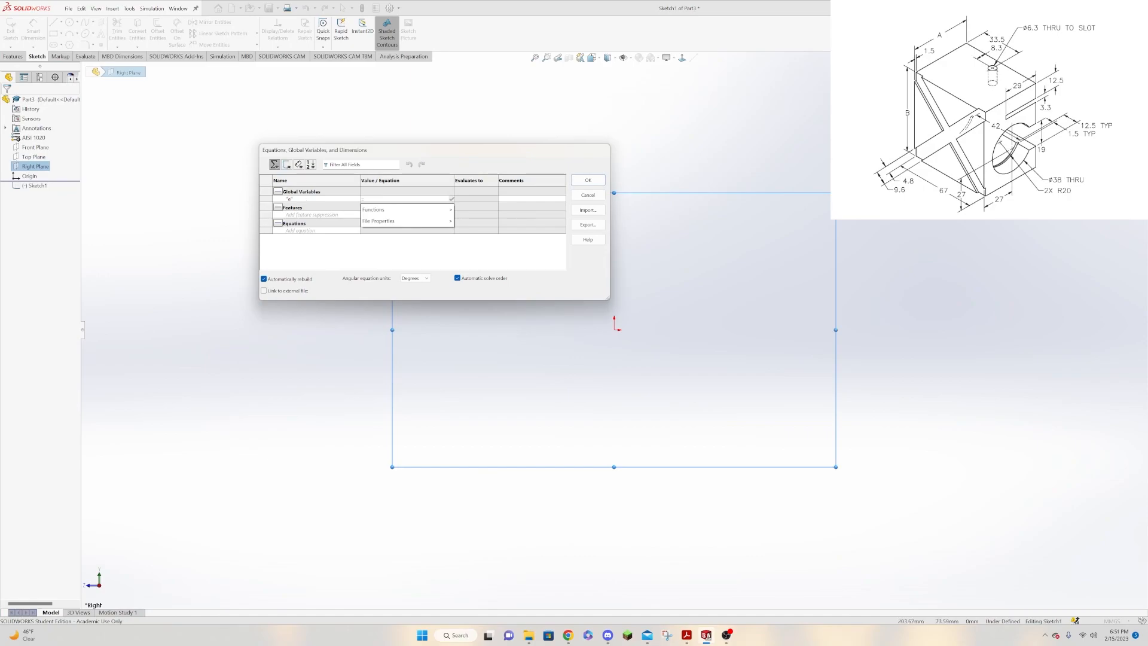
pyautogui.write('50')
pyautogui.press('Return')
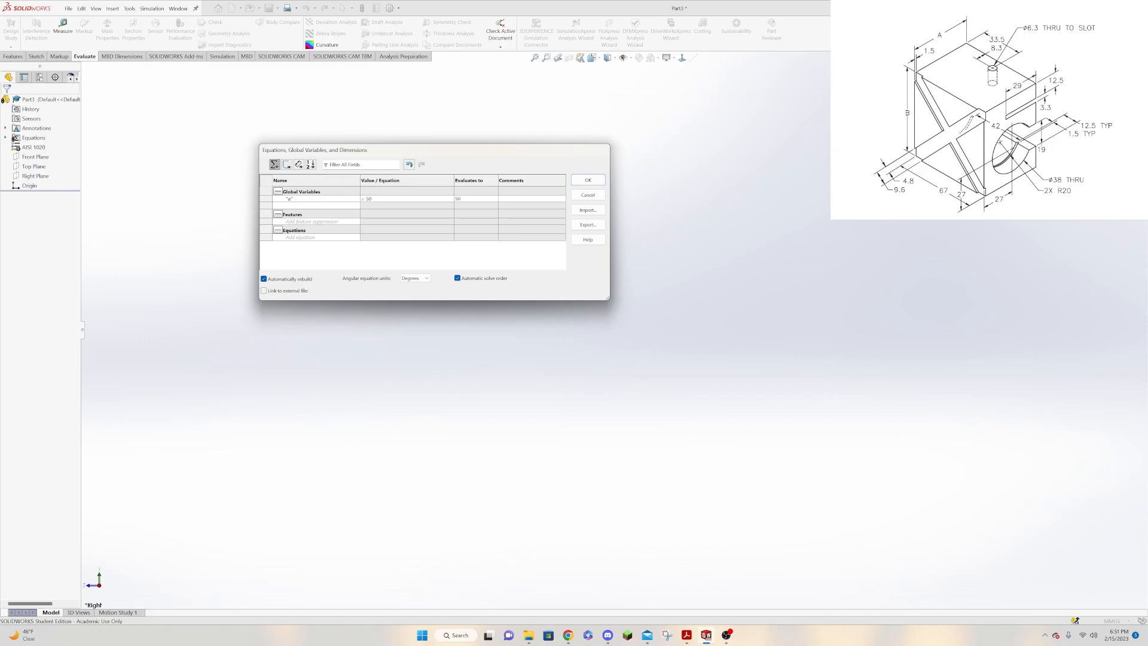
pyautogui.press('Tab')
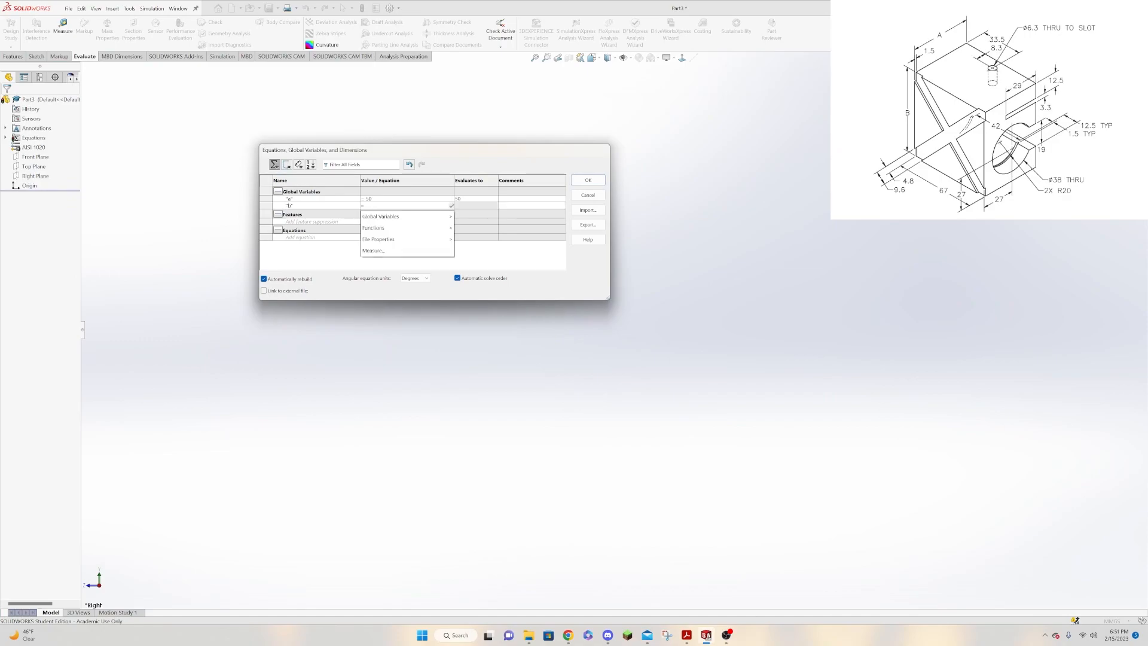
pyautogui.write('70')
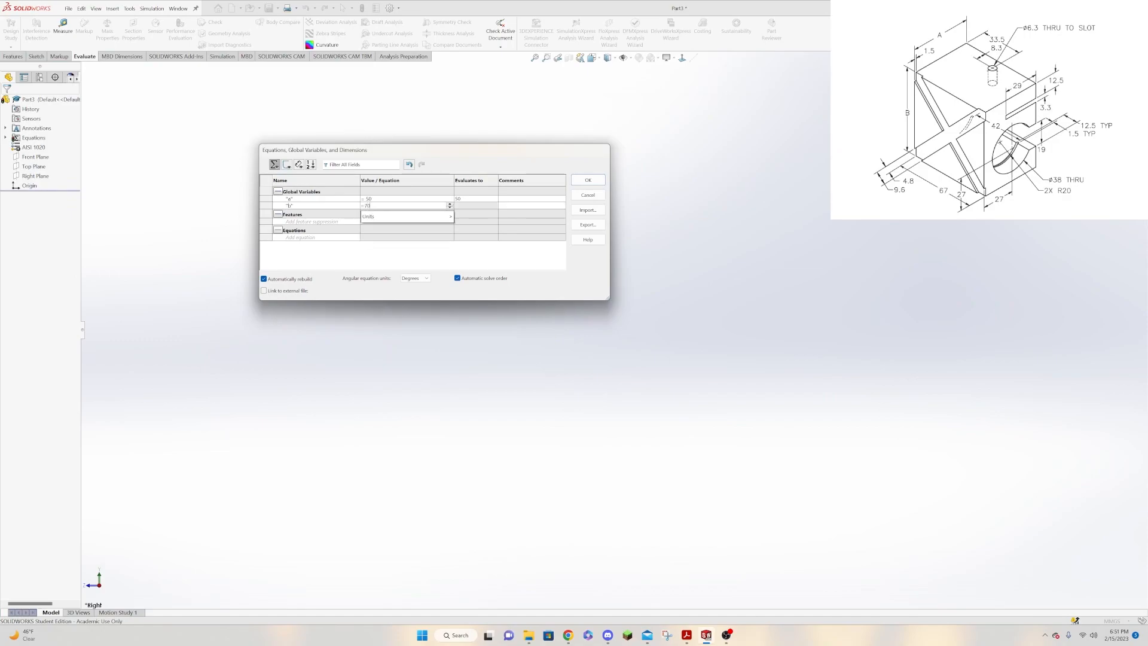
pyautogui.press('Return')
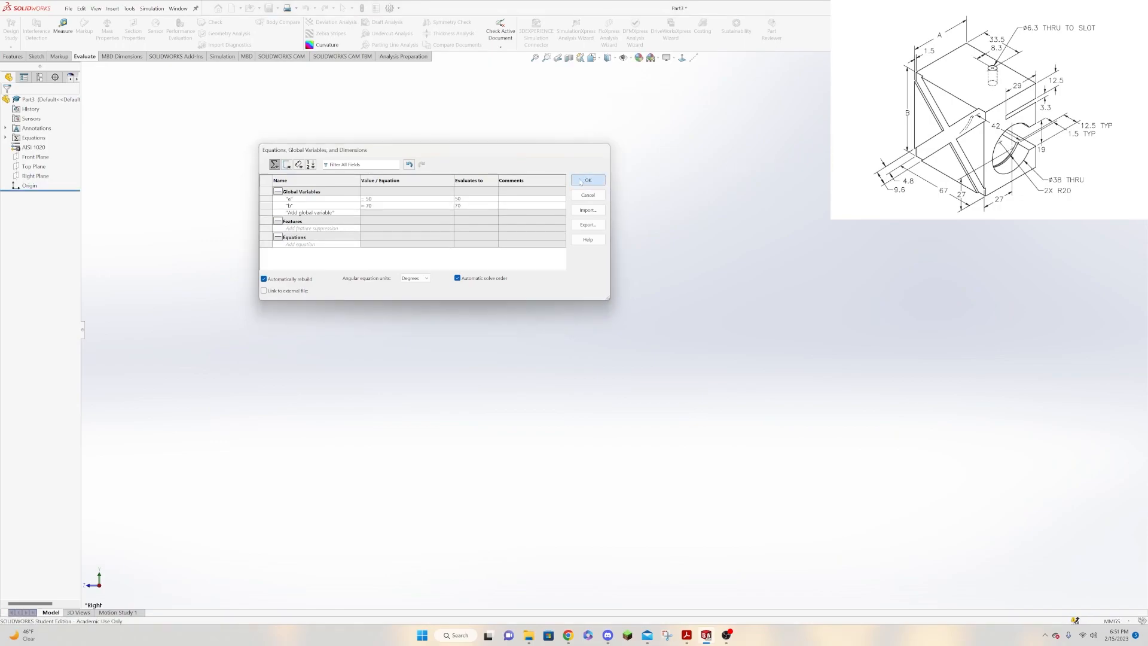
pyautogui.press('Return')
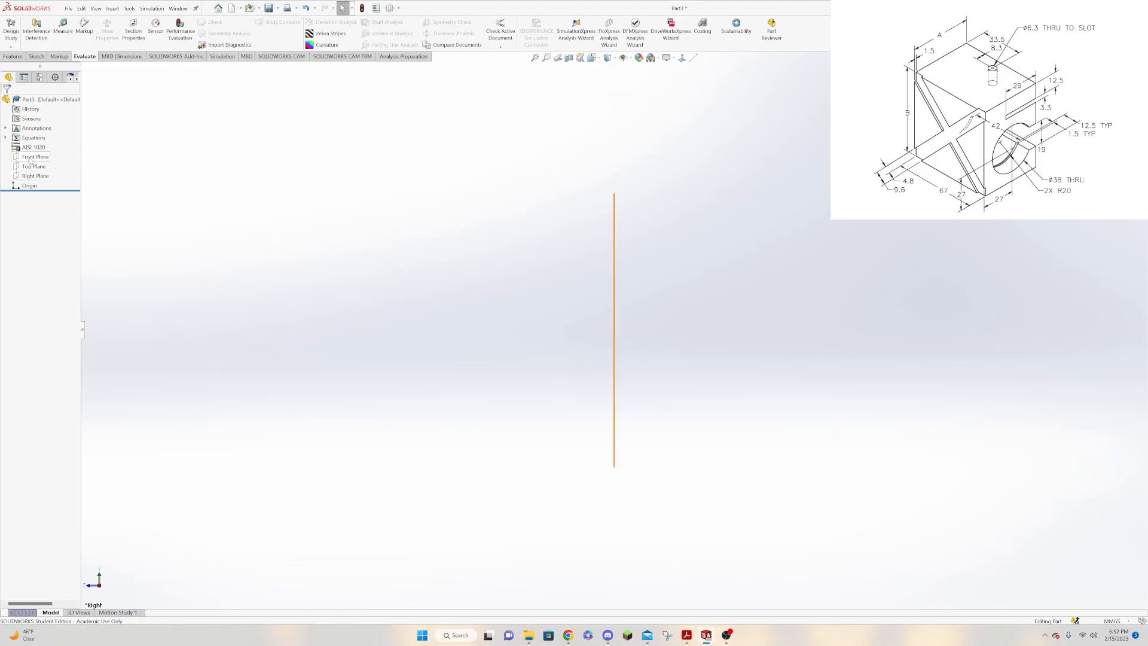
# Sketch a corner rectangle about 62 mm wide and 80 mm tall on the Right Plane, starting at the origin.
pyautogui.click(35, 175)
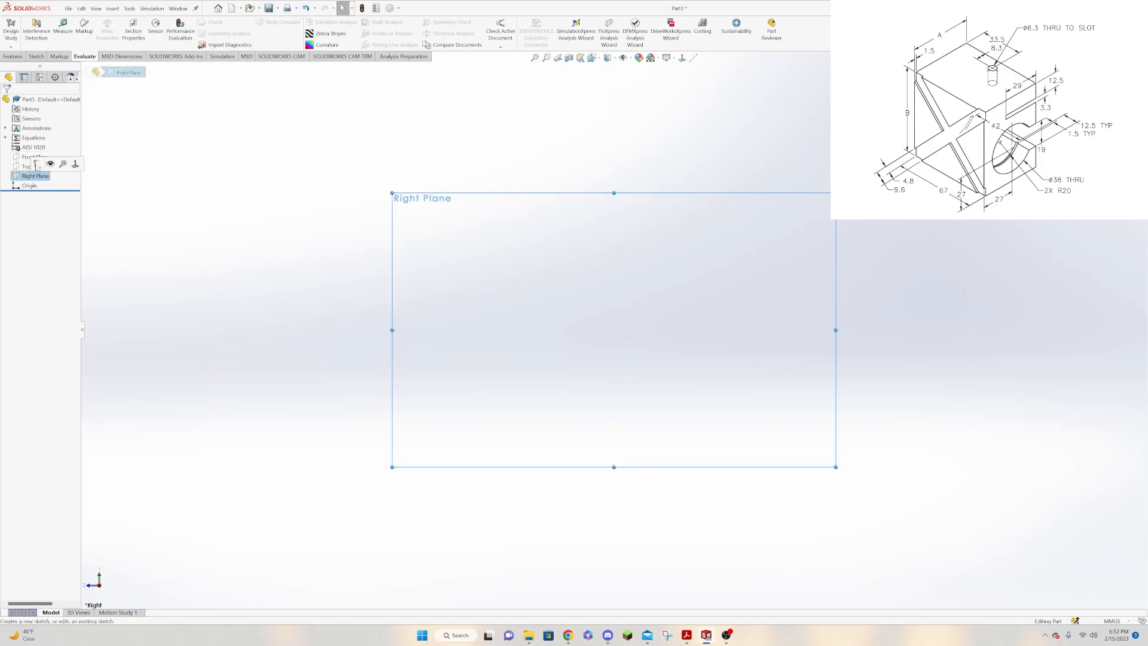
pyautogui.click(37, 167)
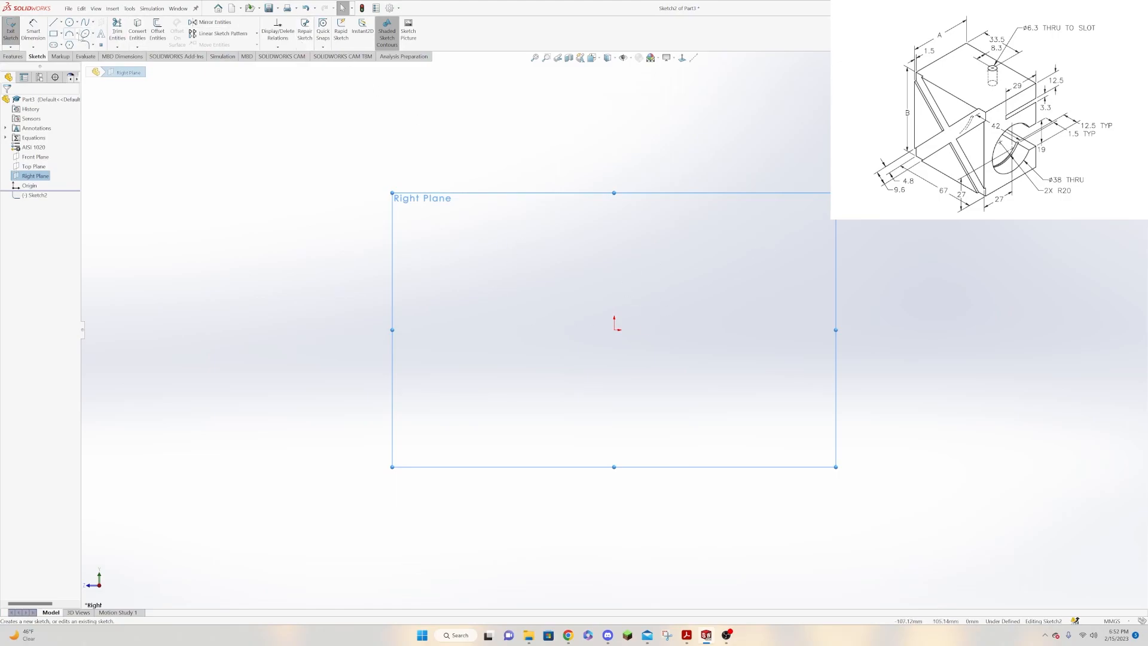
pyautogui.click(53, 34)
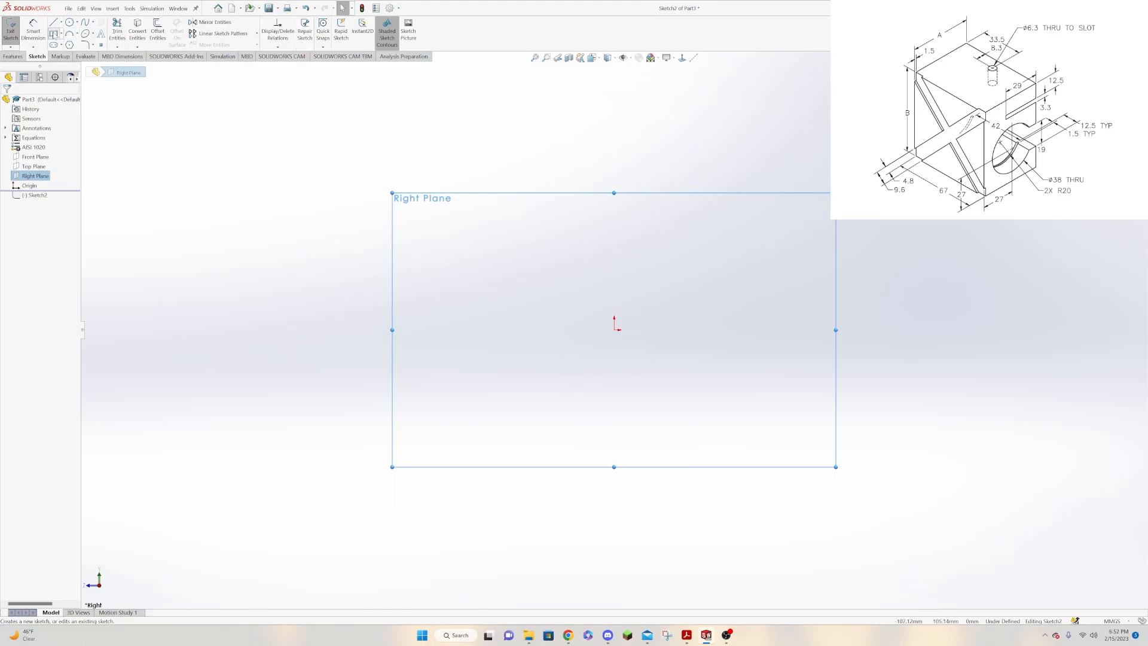
pyautogui.click(614, 330)
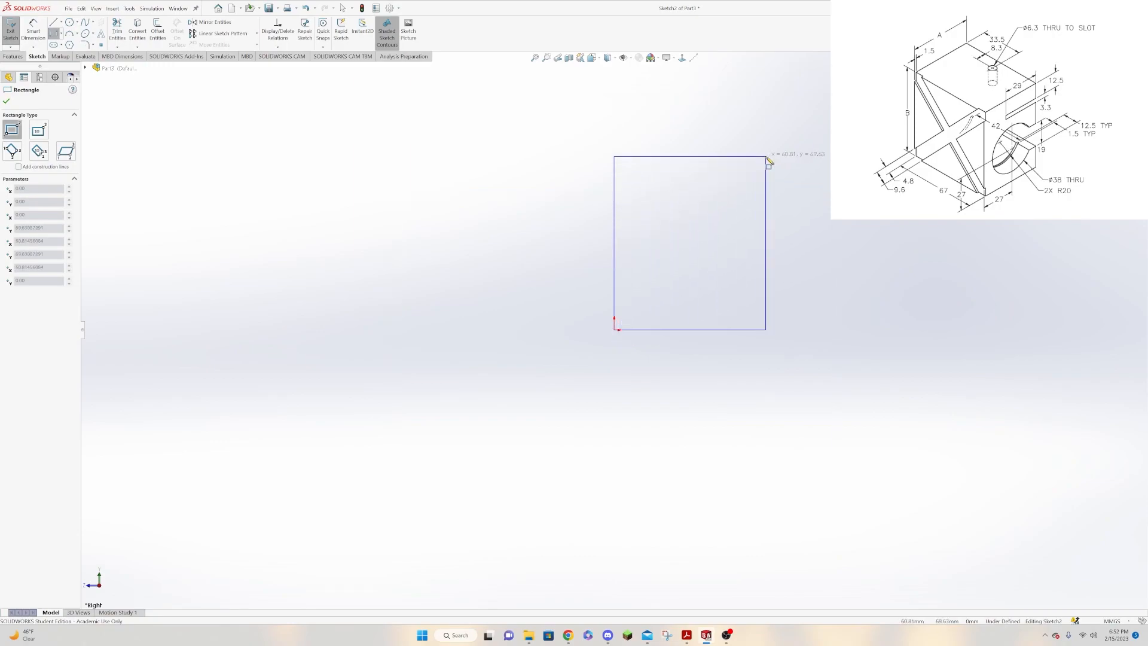
pyautogui.click(768, 130)
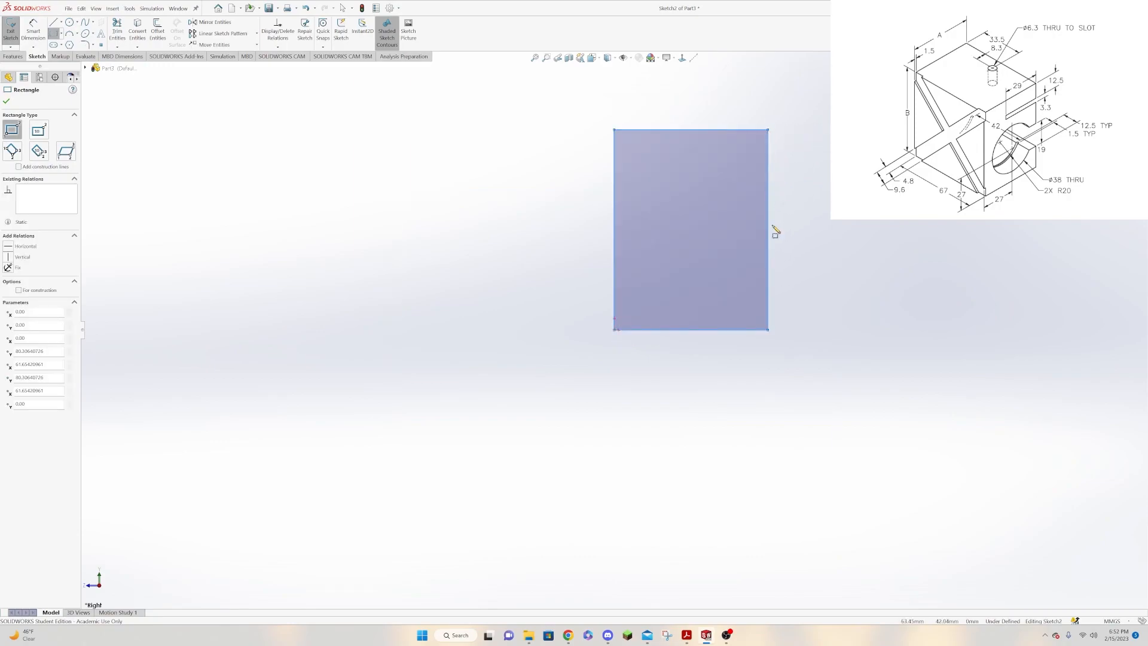
pyautogui.press('Escape')
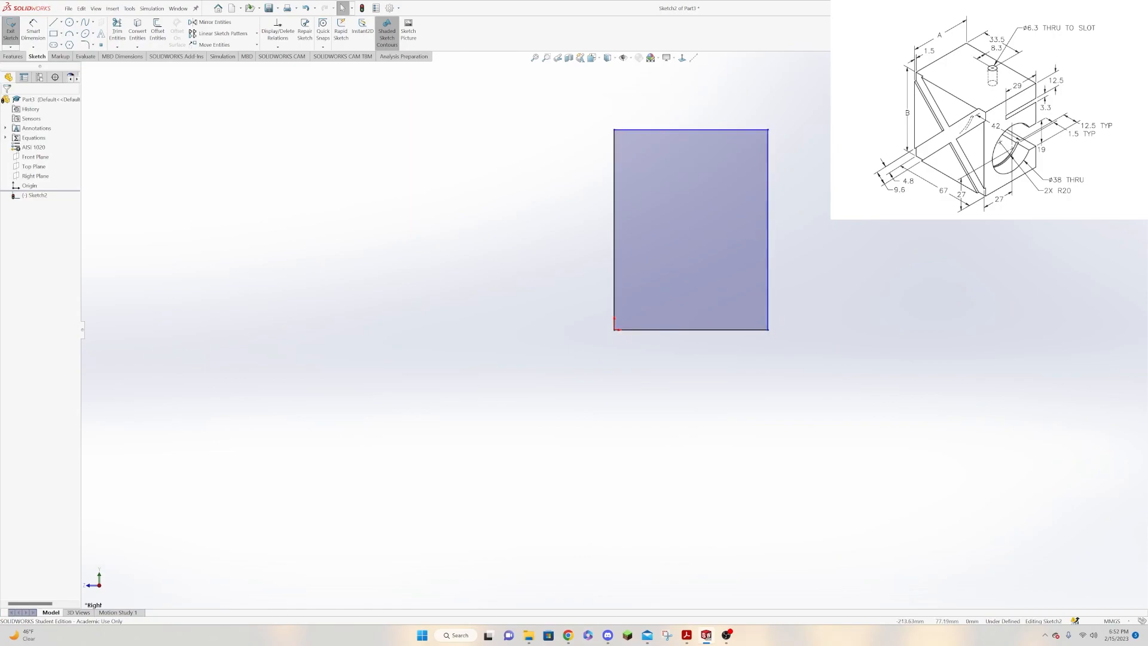
# Dimension the rectangle's bottom edge and link its width to the global variable a.
pyautogui.click(30, 41)
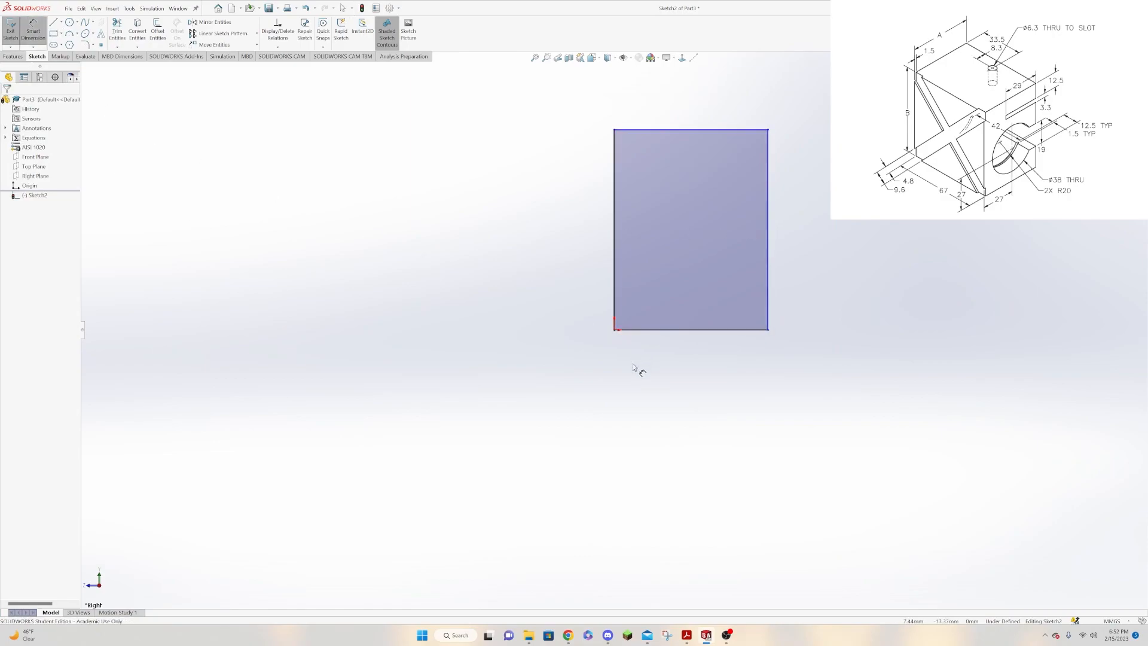
pyautogui.click(681, 330)
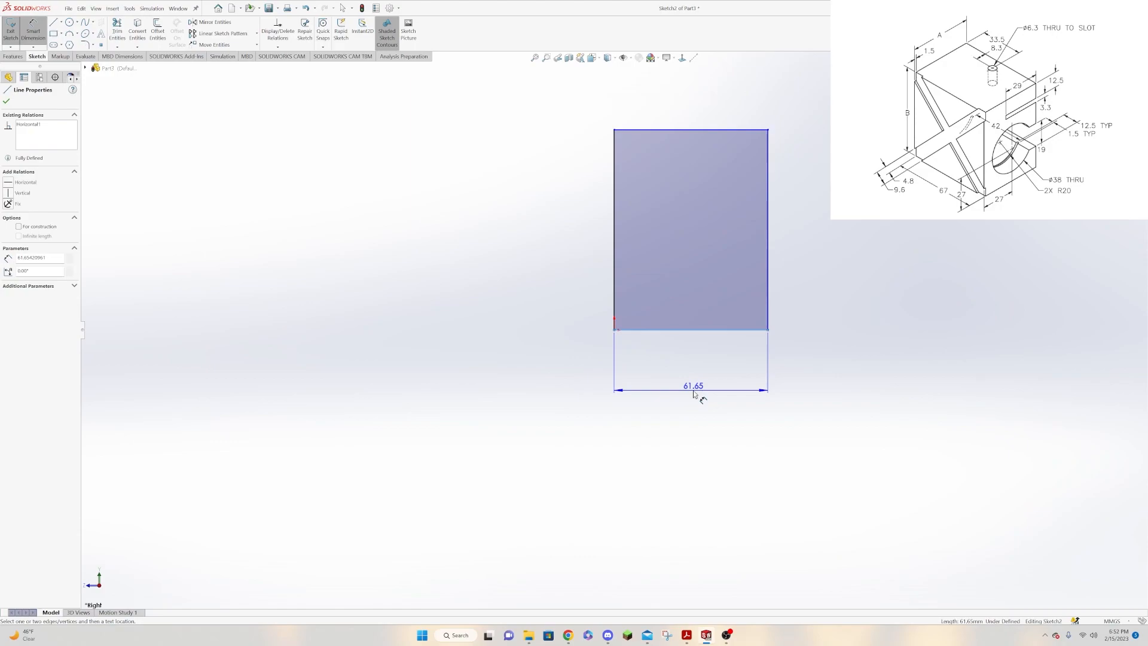
pyautogui.click(693, 393)
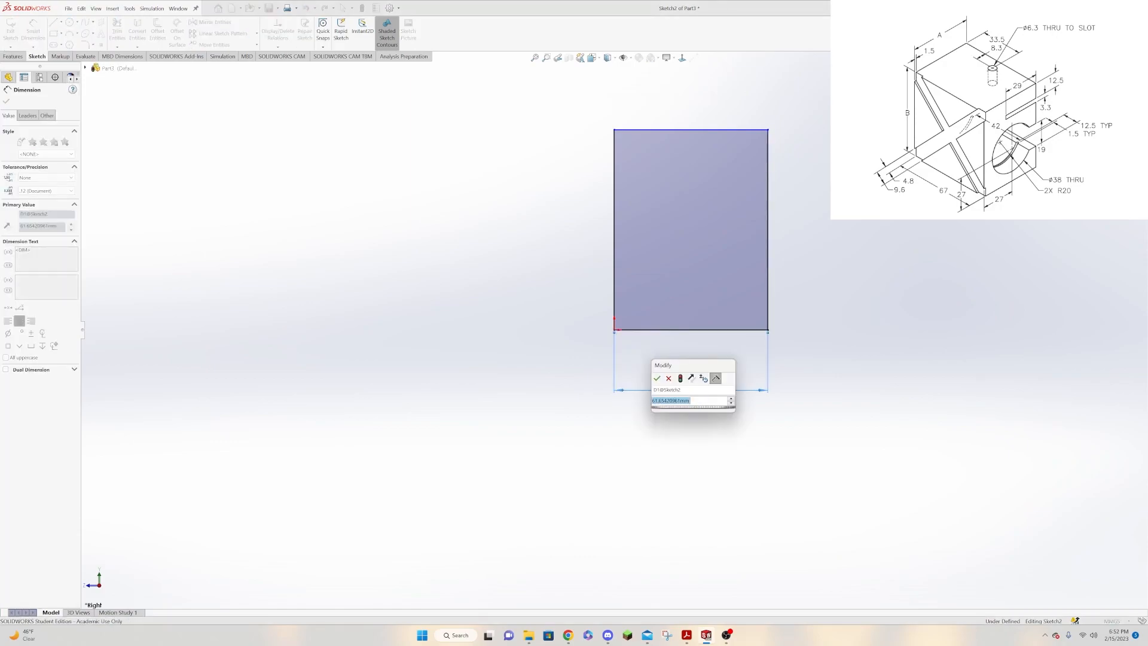
pyautogui.write('=')
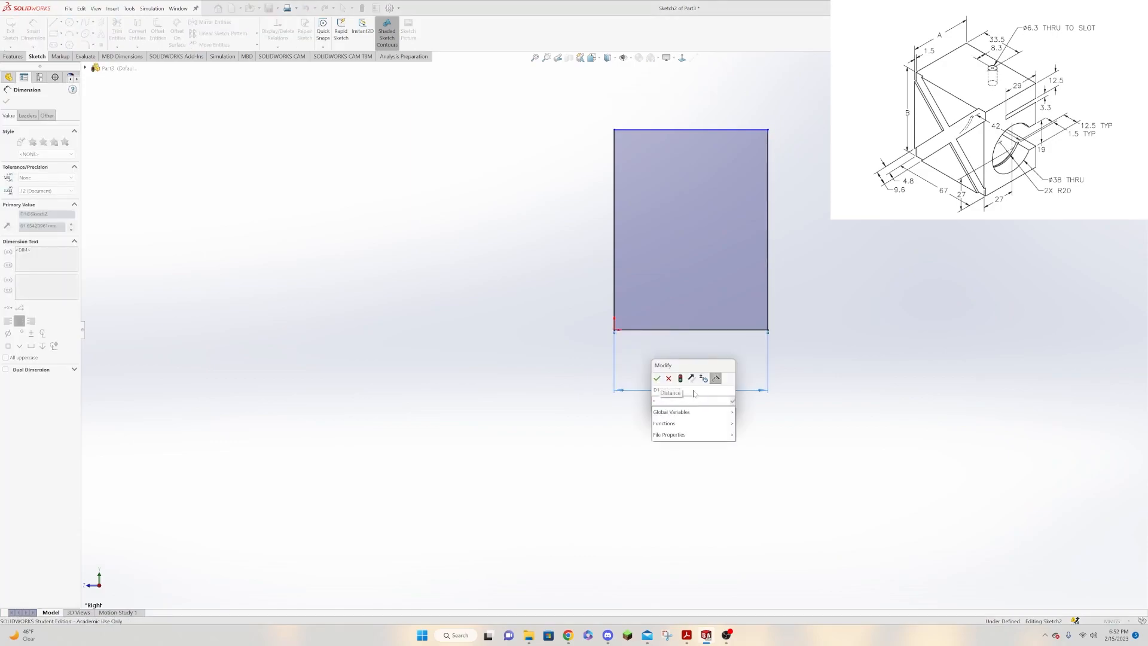
pyautogui.moveTo(690, 412)
pyautogui.click(750, 418)
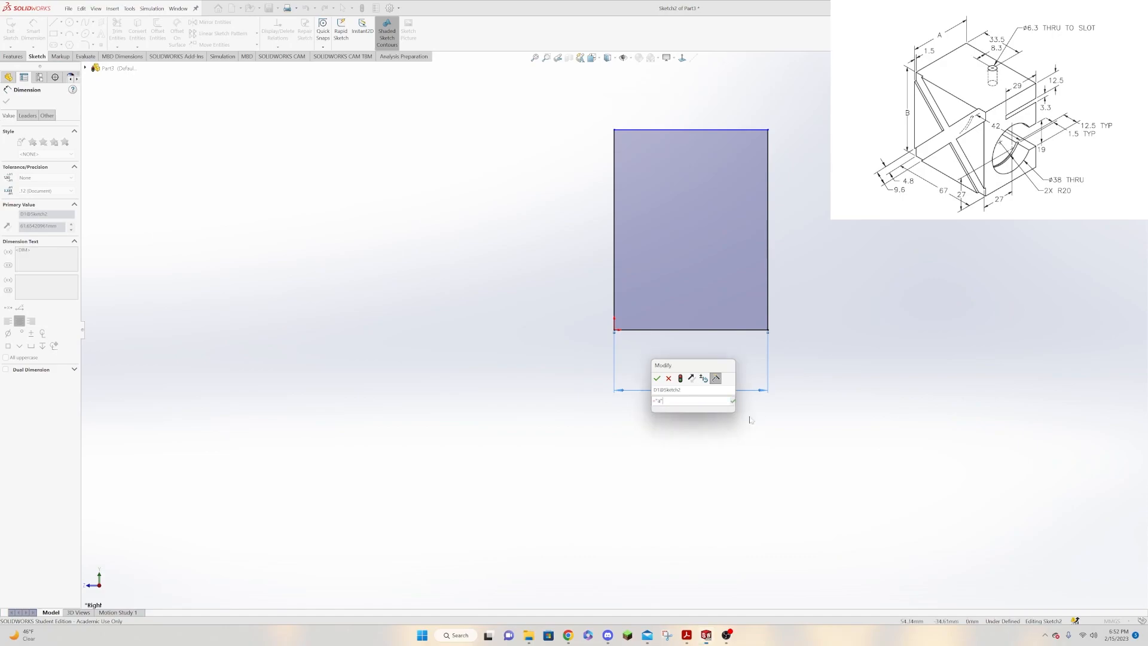
pyautogui.press('Return')
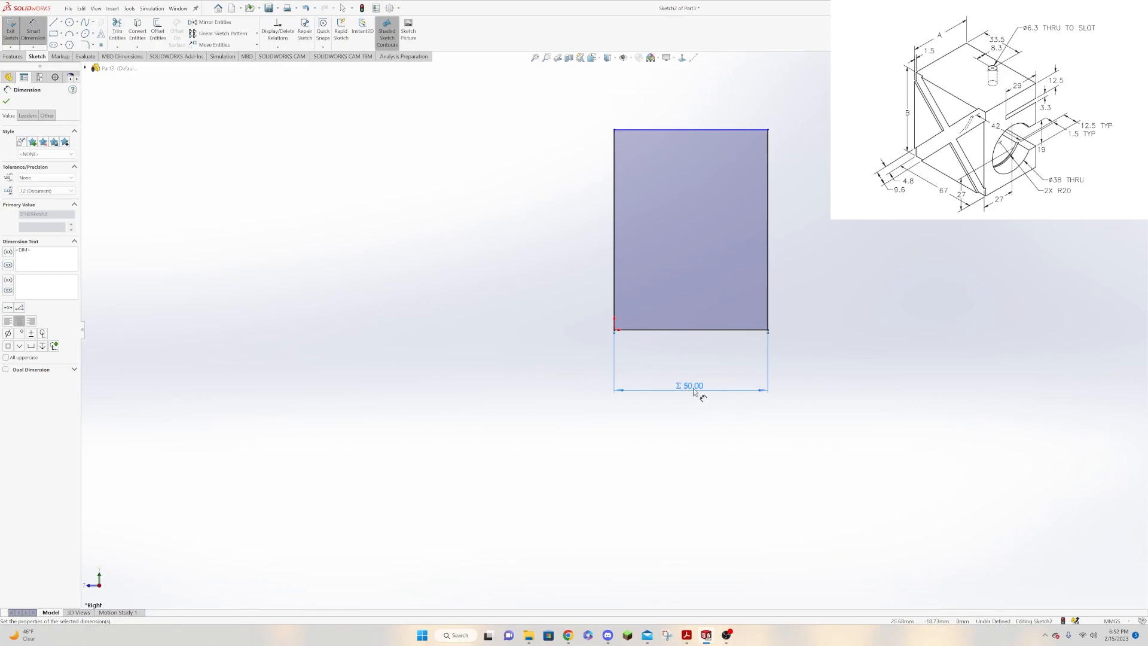
# Dimension the rectangle's vertical edge through the origin and link its height to the global variable b.
pyautogui.click(616, 294)
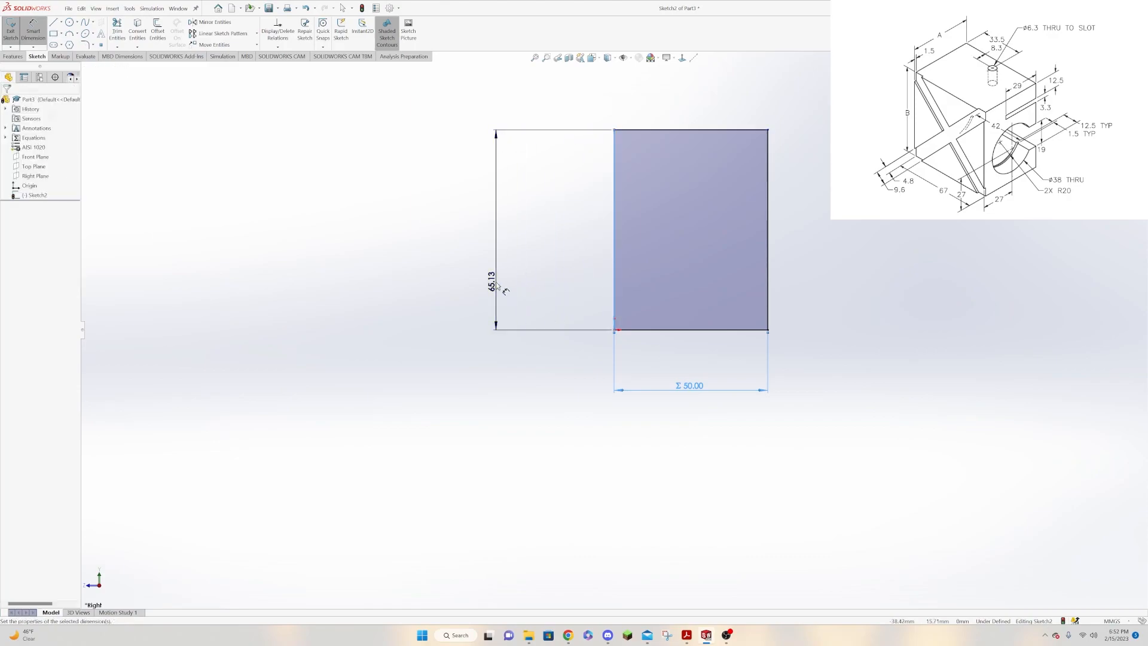
pyautogui.click(498, 279)
pyautogui.write('=')
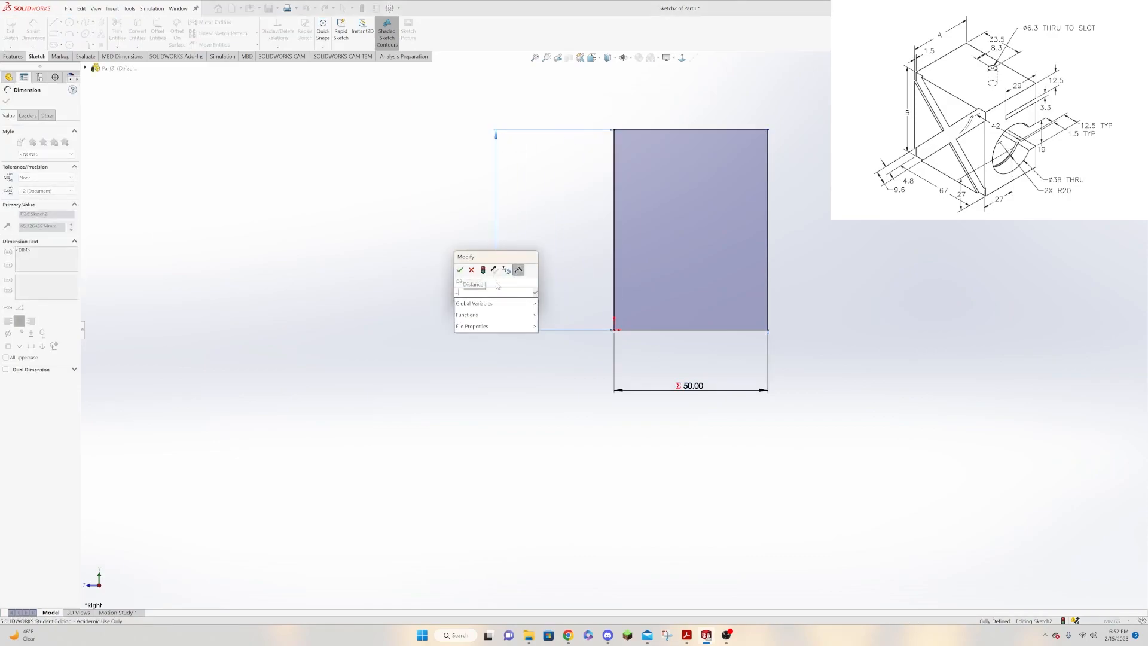
pyautogui.moveTo(521, 305)
pyautogui.click(553, 320)
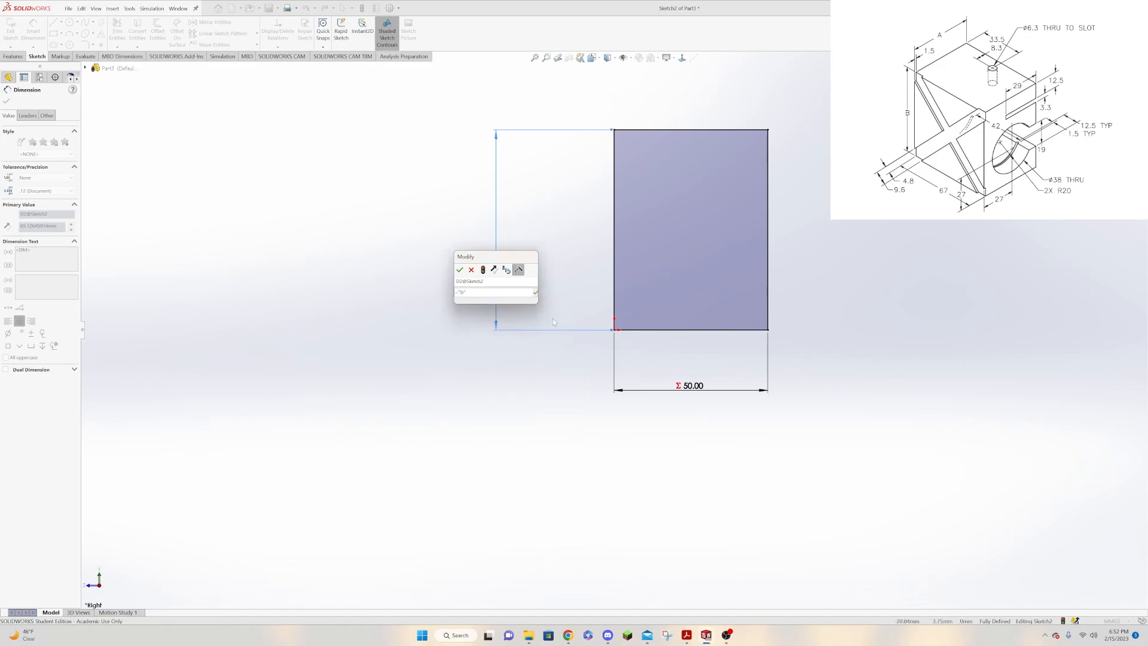
pyautogui.press('Return')
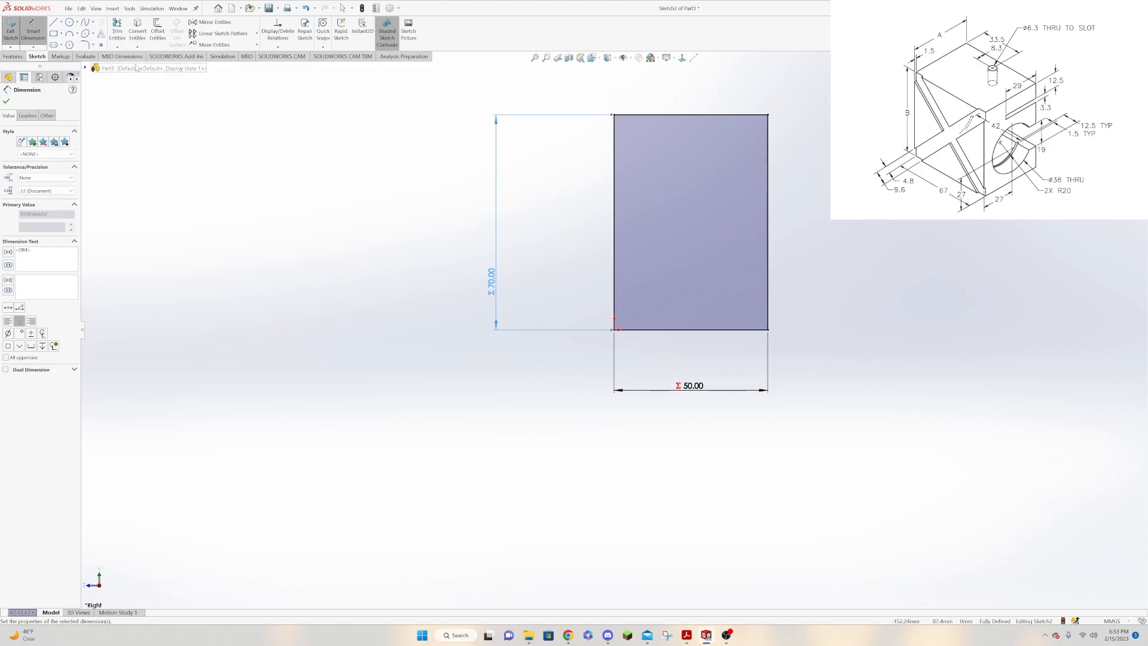
# Sketch a circle of about 14 mm radius inside the lower part of the rectangle, slightly toward its right edge.
pyautogui.click(70, 22)
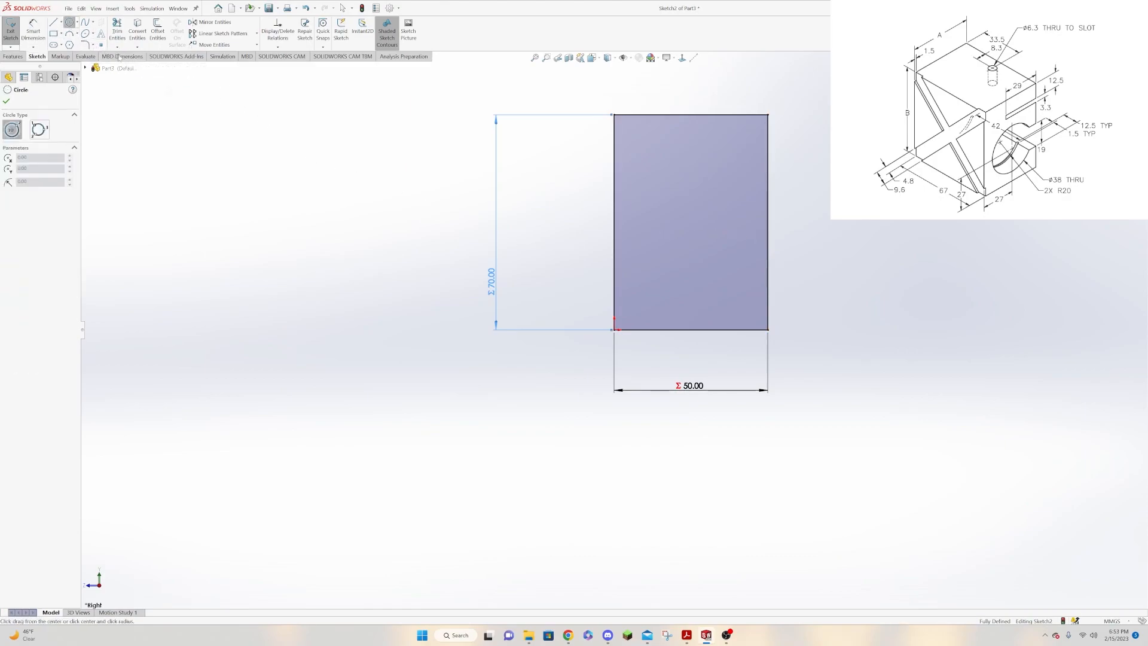
pyautogui.click(705, 263)
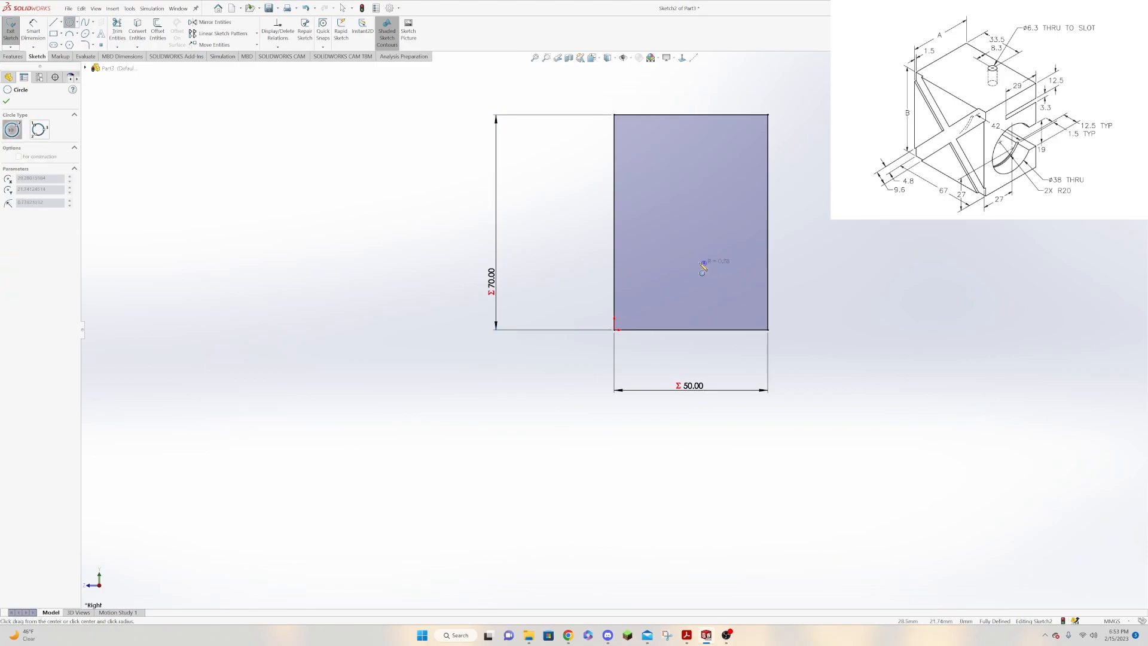
pyautogui.click(663, 278)
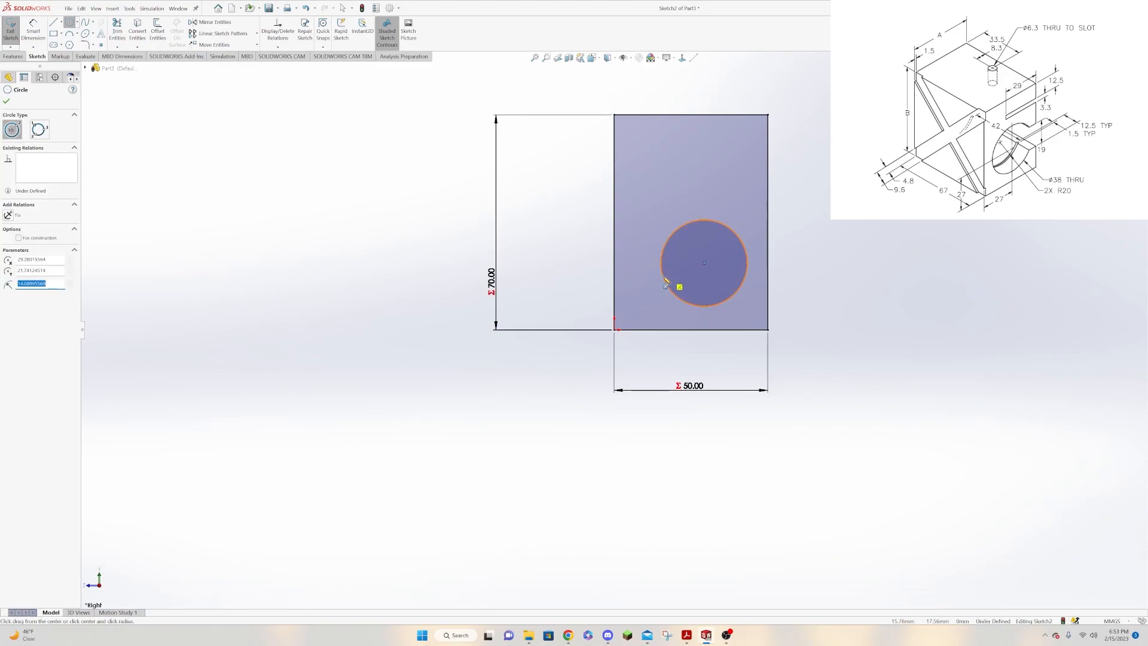
# Dimension the circle and set its diameter to 38 mm.
pyautogui.press('Escape')
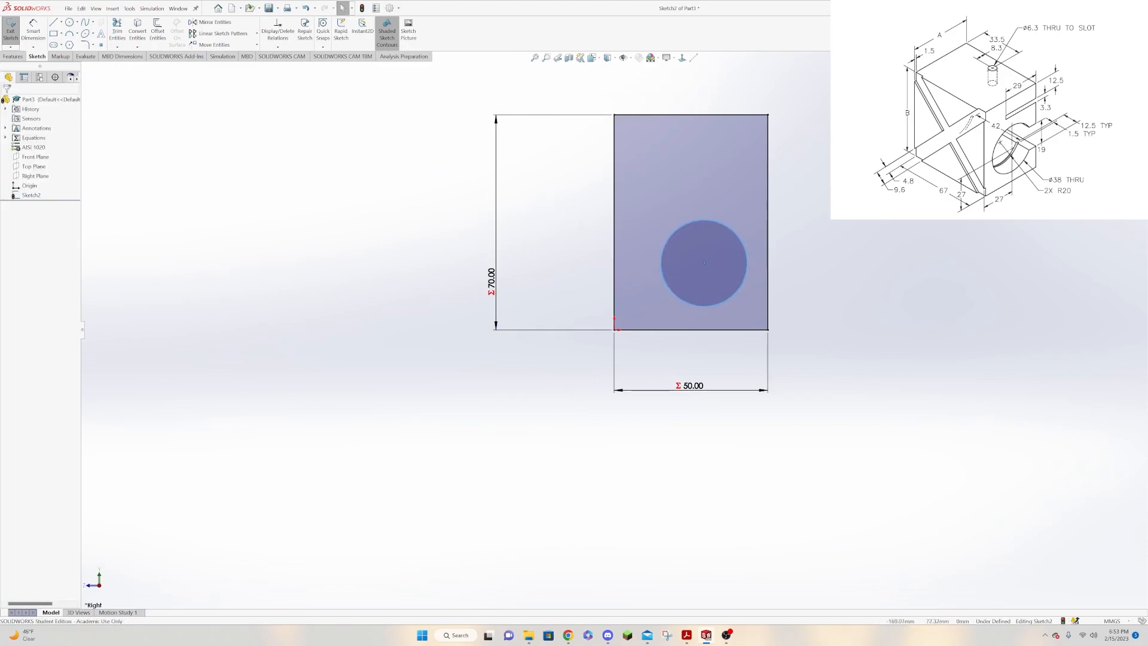
pyautogui.click(33, 31)
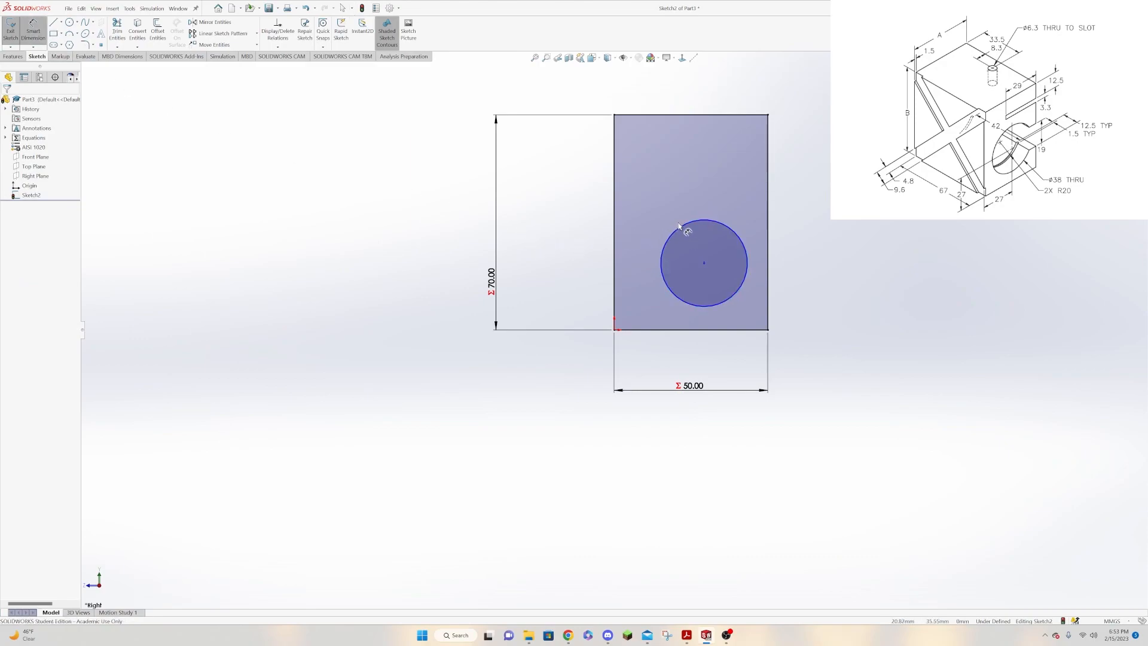
pyautogui.click(680, 227)
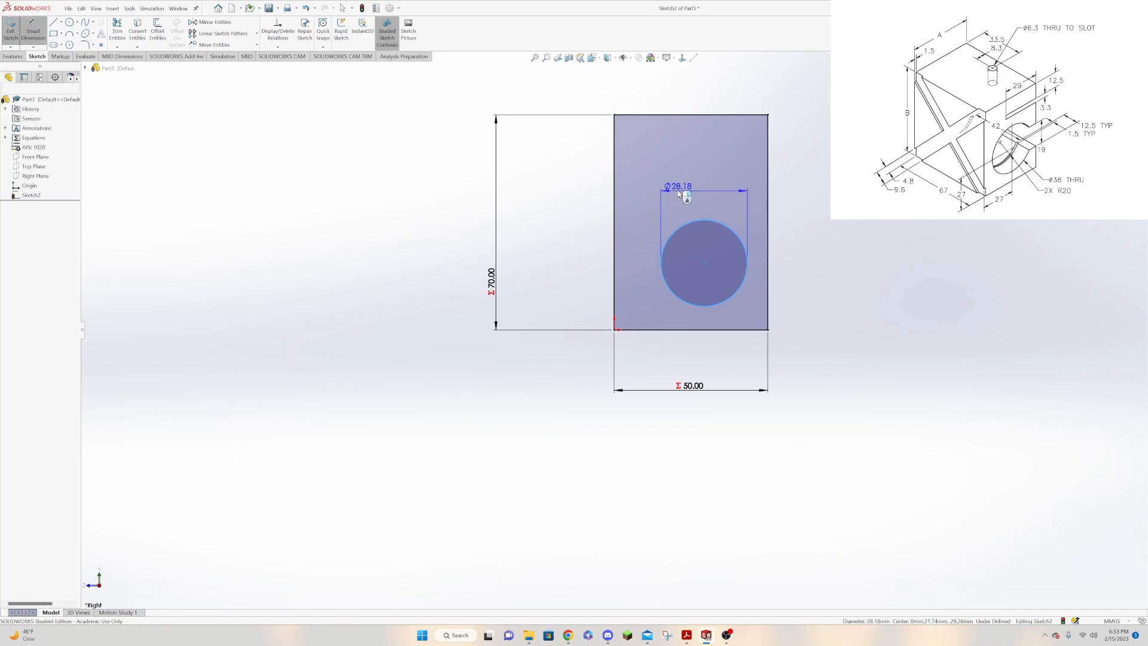
pyautogui.click(680, 193)
pyautogui.write('38')
pyautogui.press('Return')
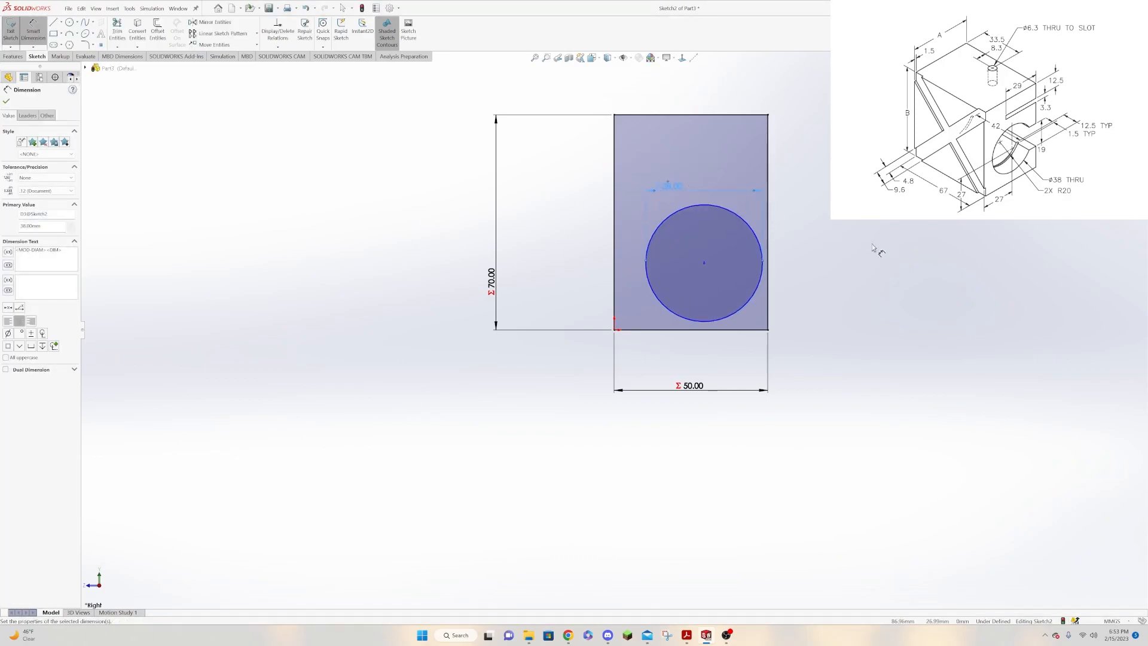
# Dimension the circle's center 27 mm above the rectangle's bottom edge.
pyautogui.click(703, 264)
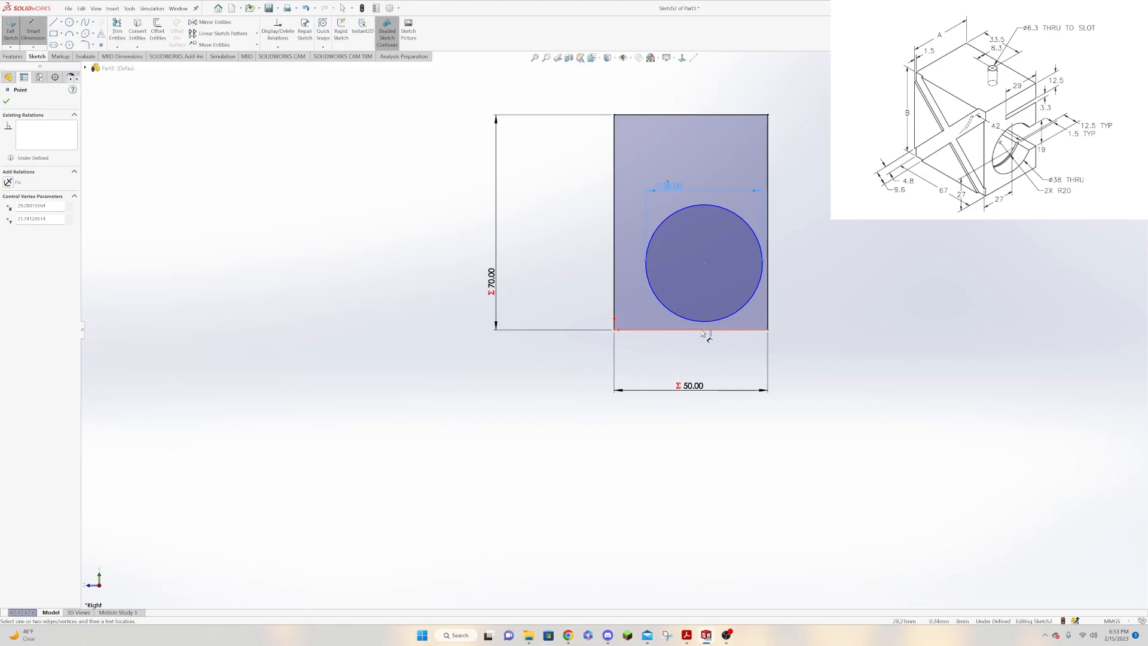
pyautogui.click(702, 329)
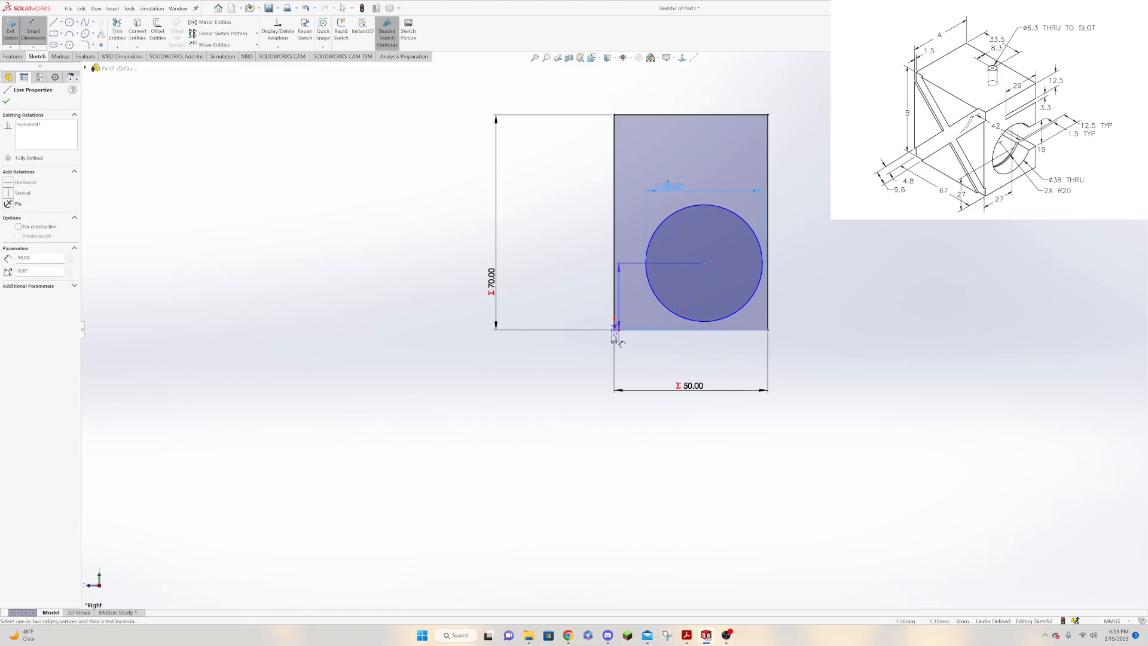
pyautogui.click(553, 315)
pyautogui.write('27')
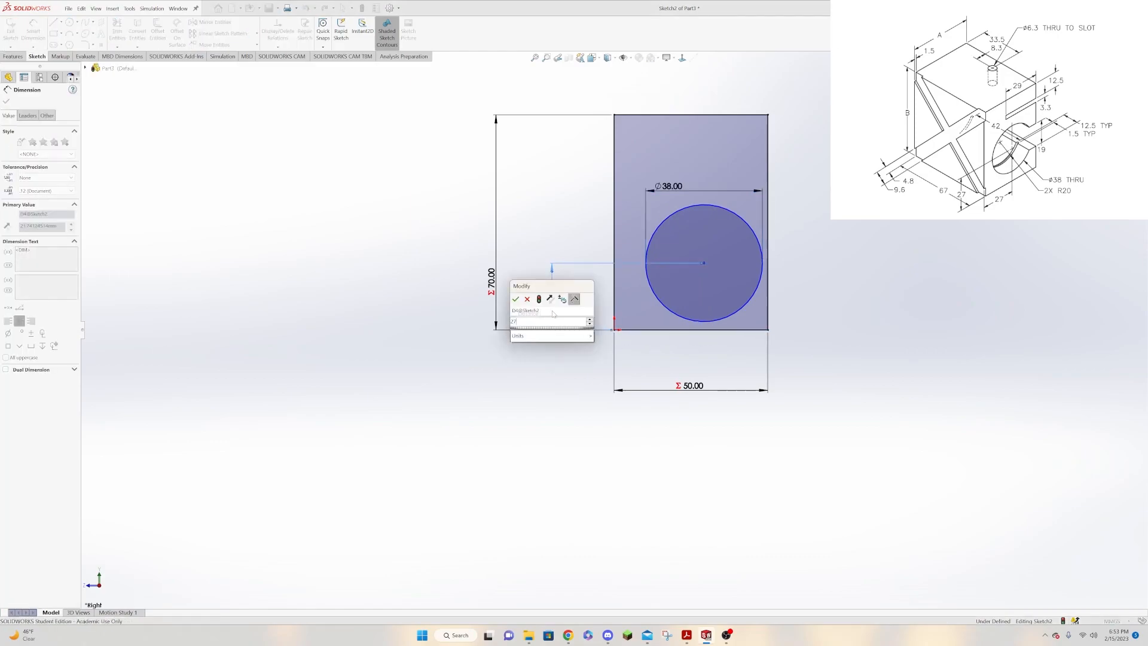
pyautogui.press('Return')
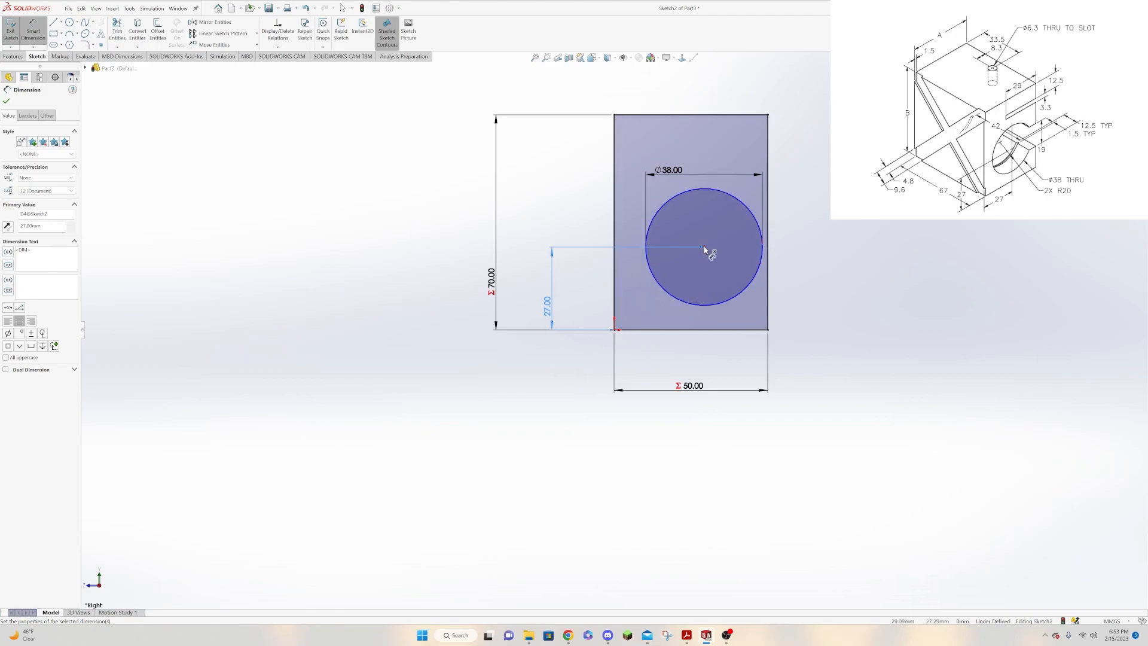
# Dimension the circle's center 27 mm horizontally from the rectangle's vertical edge through the origin.
pyautogui.click(703, 247)
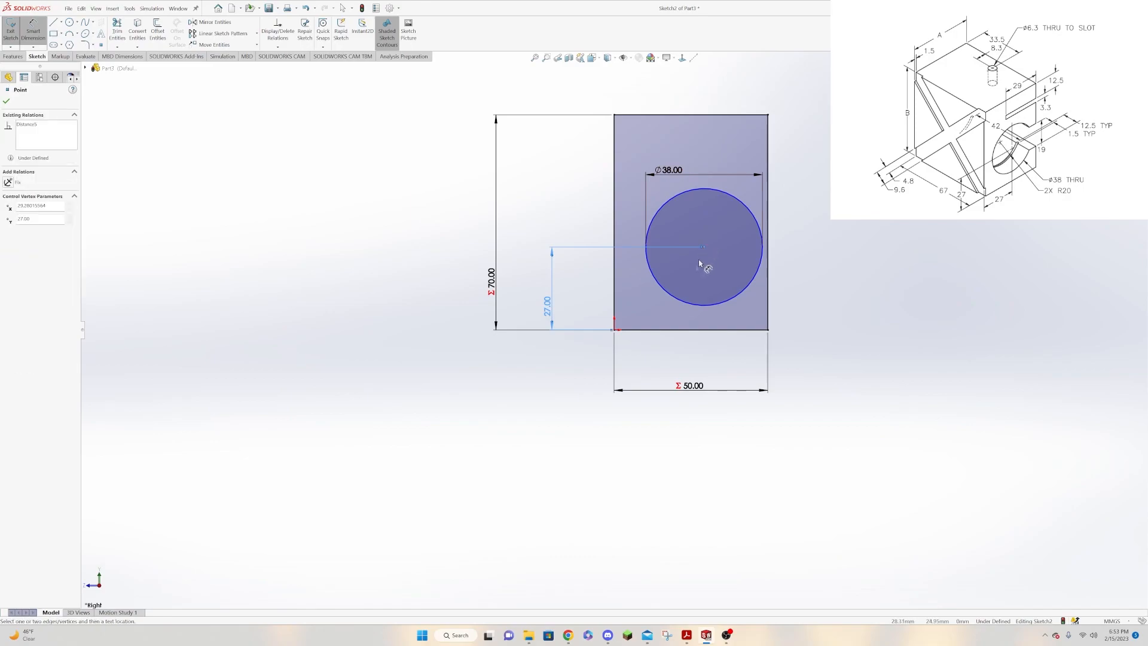
pyautogui.click(615, 297)
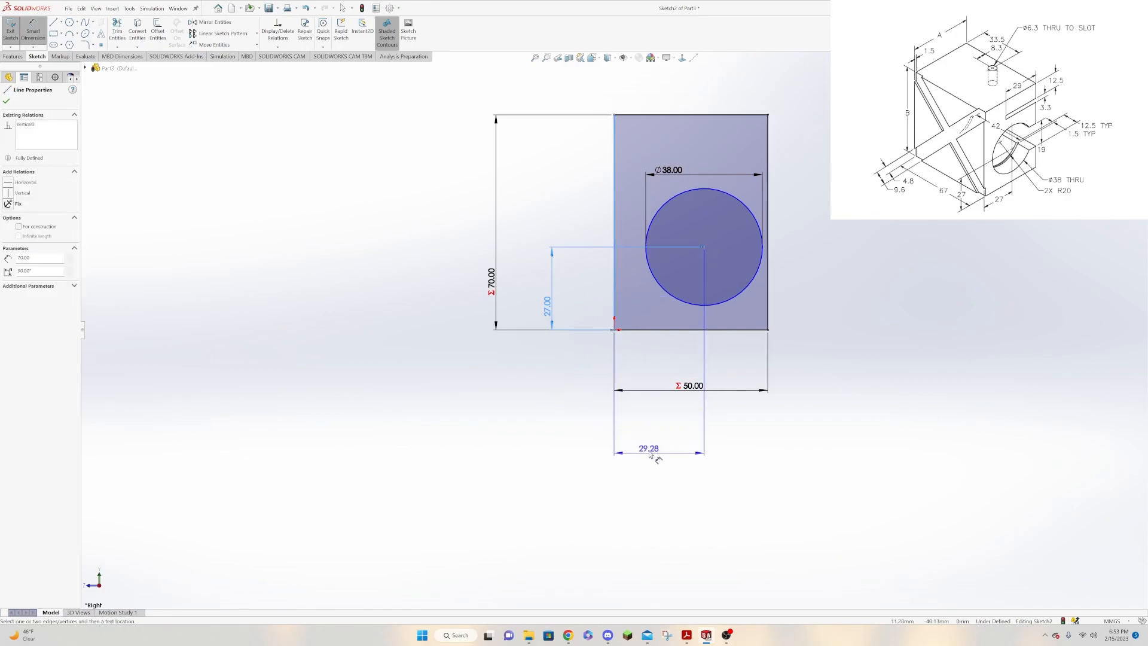
pyautogui.click(652, 443)
pyautogui.write('27')
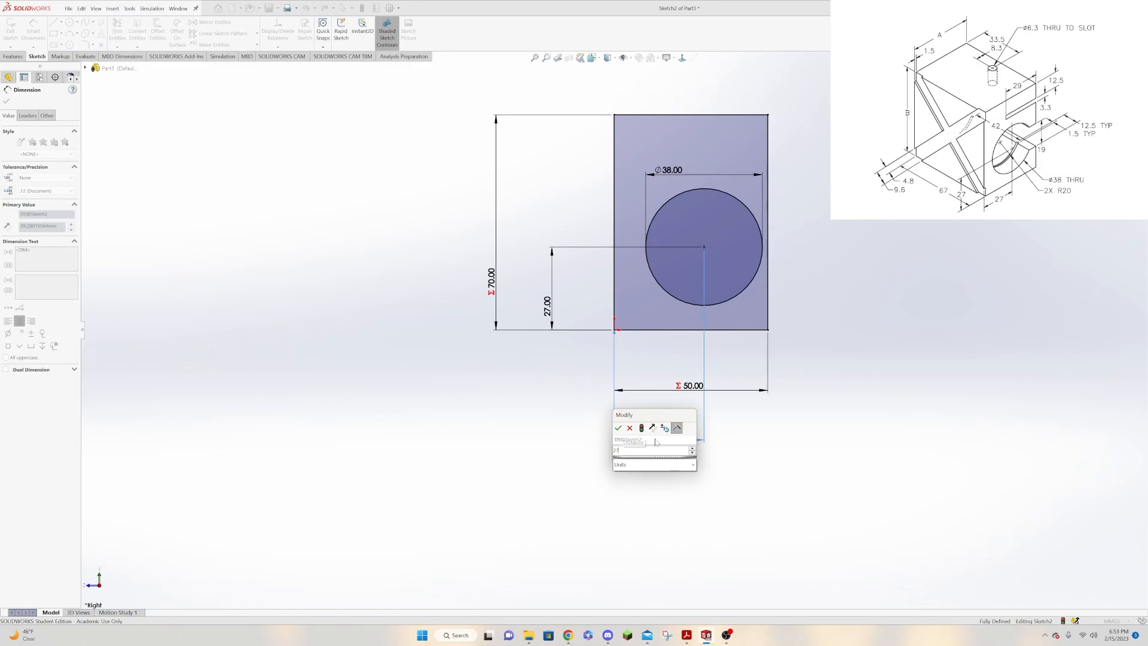
pyautogui.press('Return')
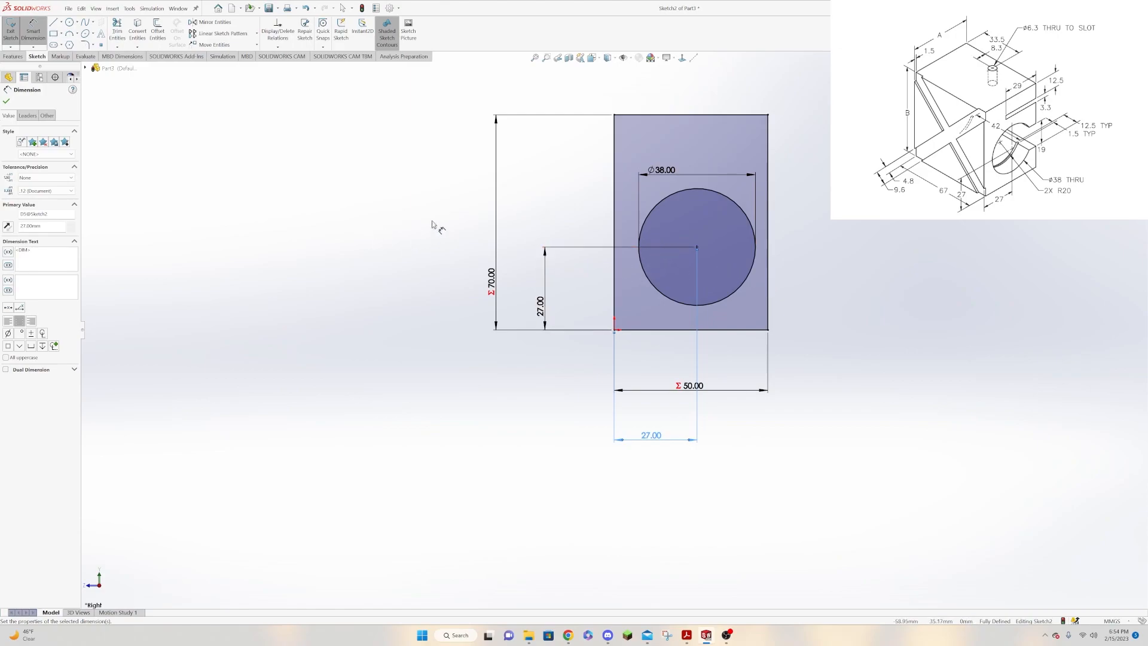
# Sketch two short horizontal lines from the rectangle's right edge to the circle, one above its center about 6 mm long and one below.
pyautogui.click(53, 22)
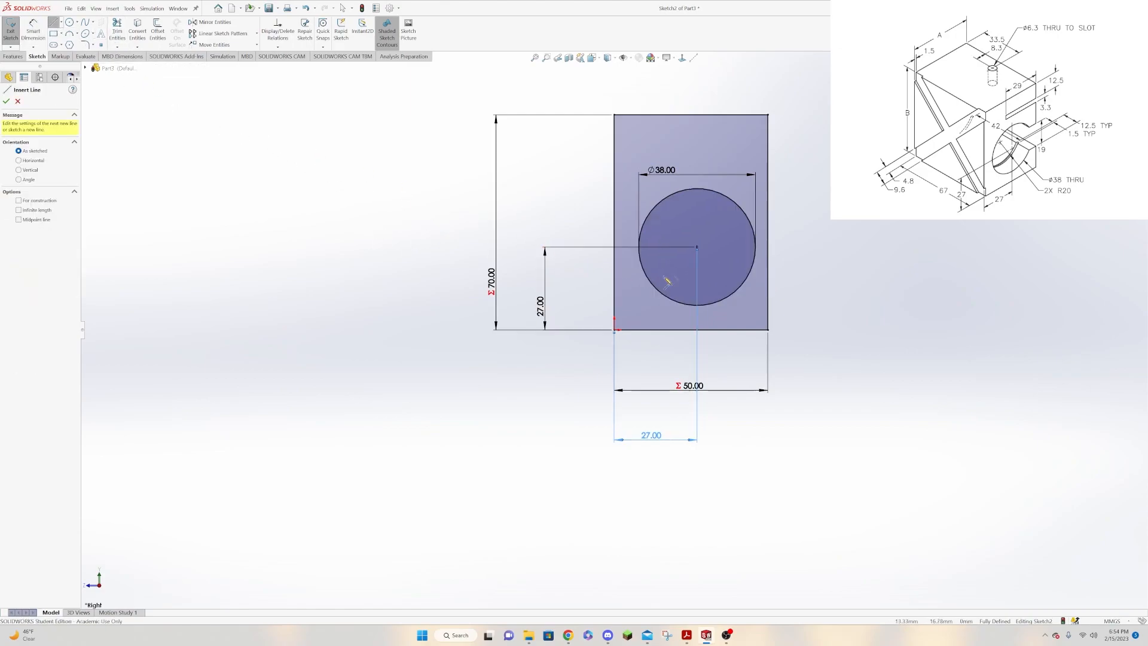
pyautogui.click(768, 223)
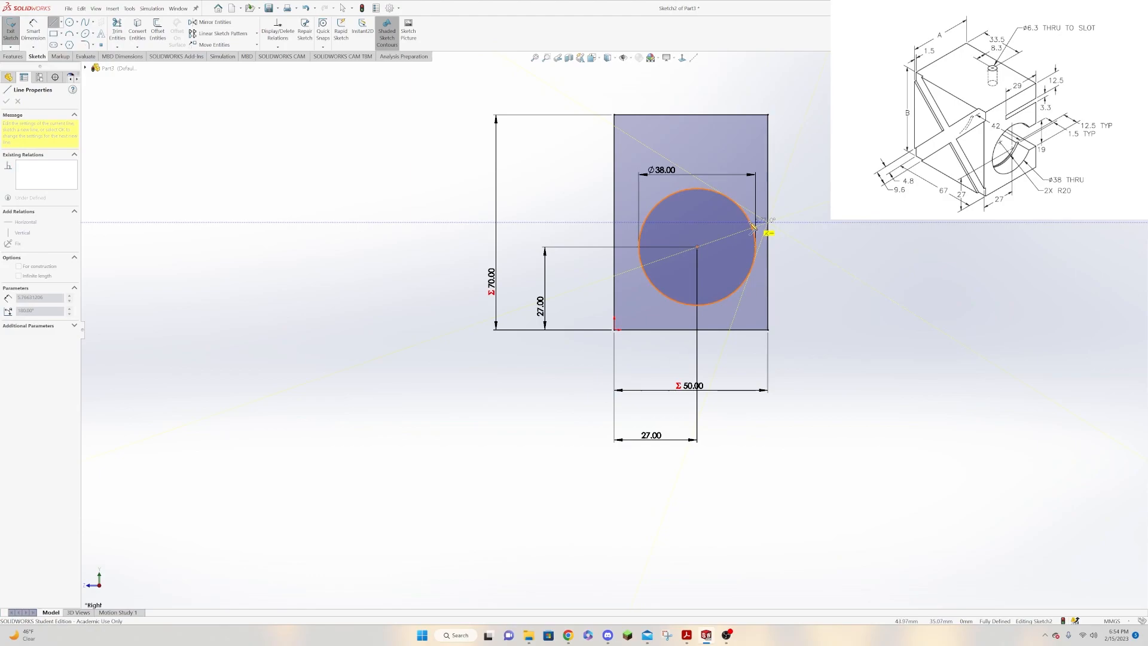
pyautogui.click(751, 223)
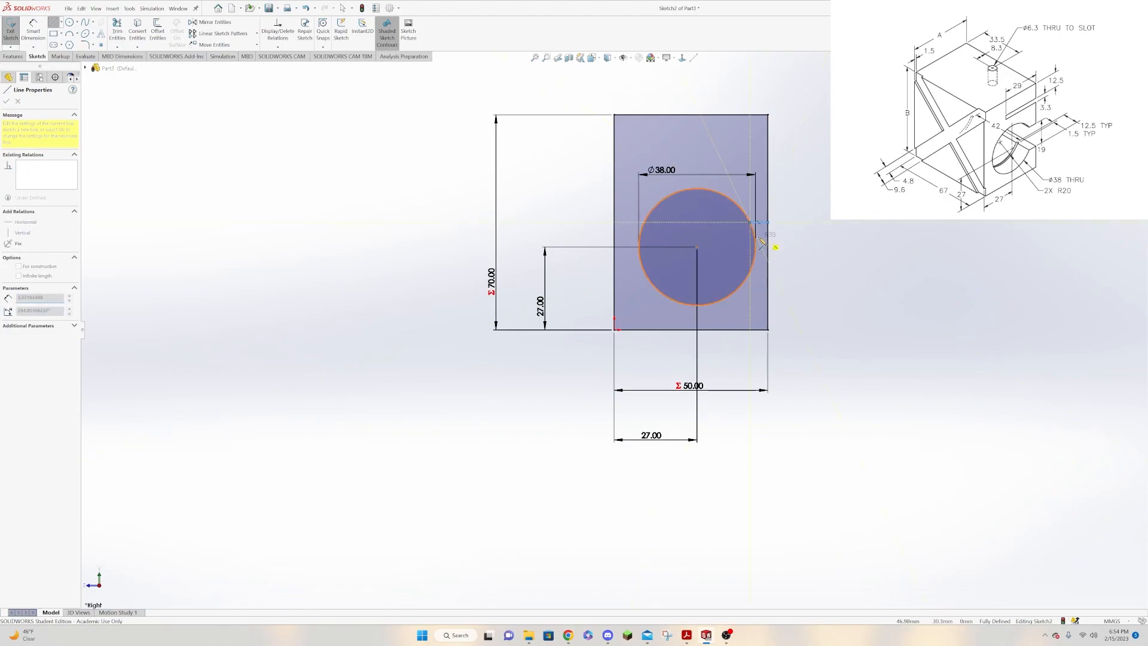
pyautogui.press('Escape')
pyautogui.press('l')
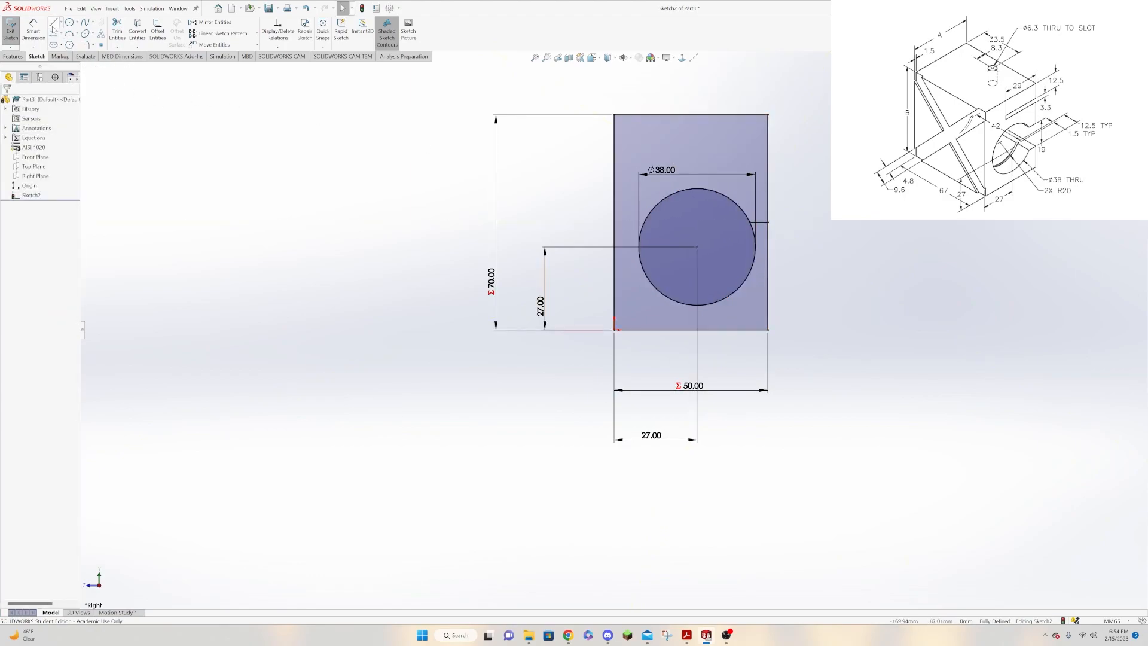
pyautogui.click(769, 280)
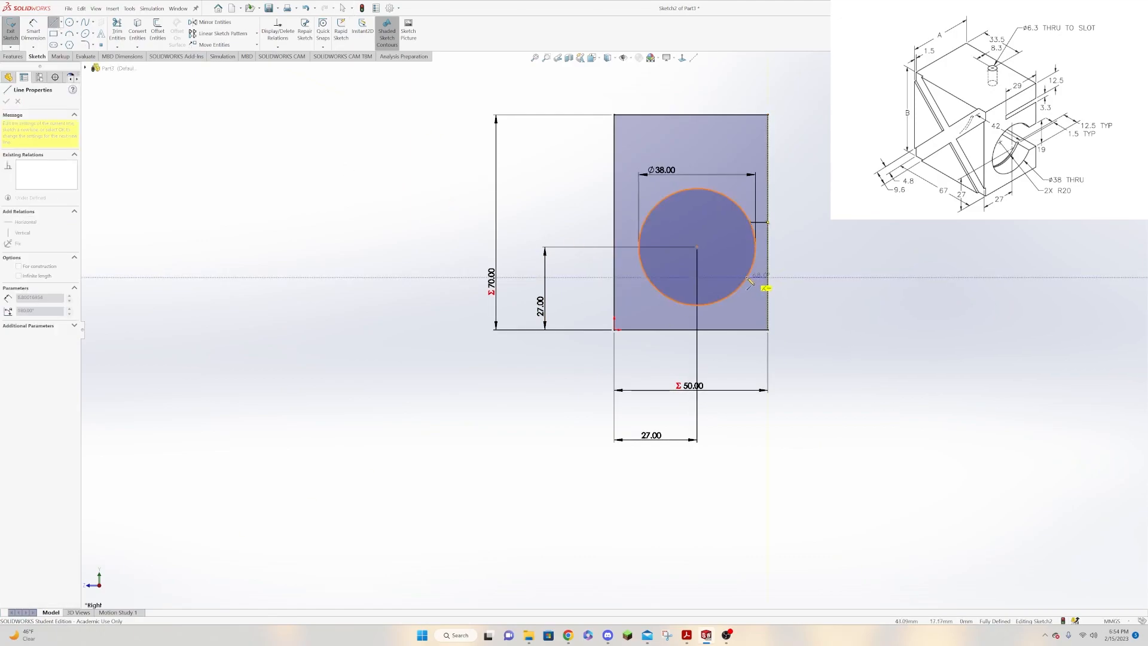
pyautogui.click(747, 278)
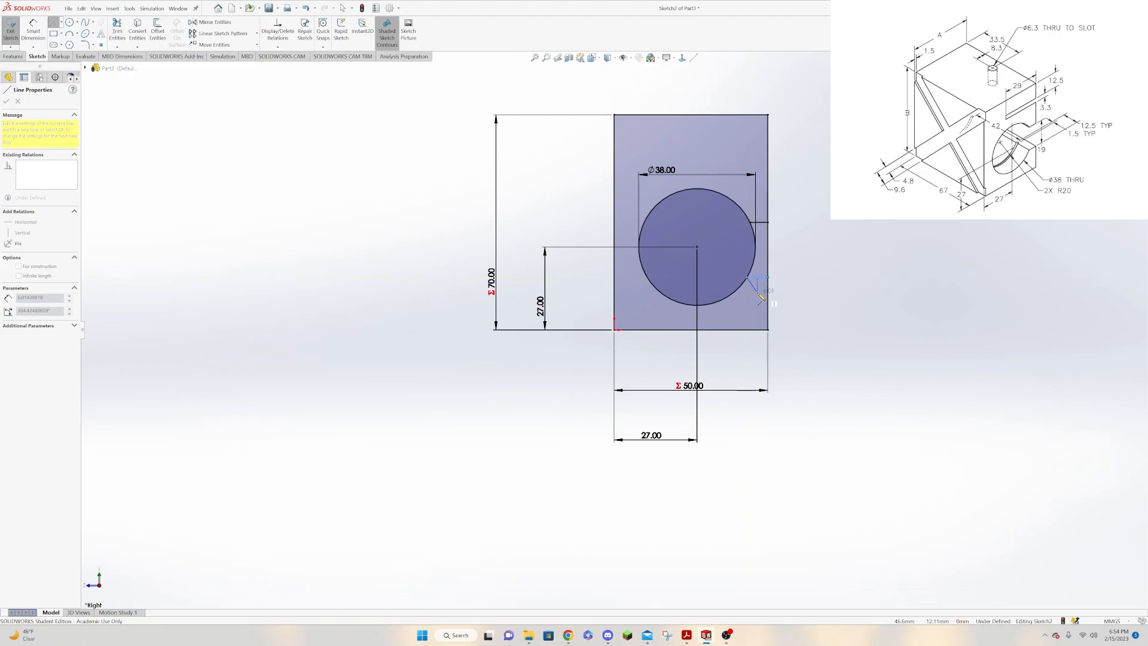
pyautogui.press('Escape')
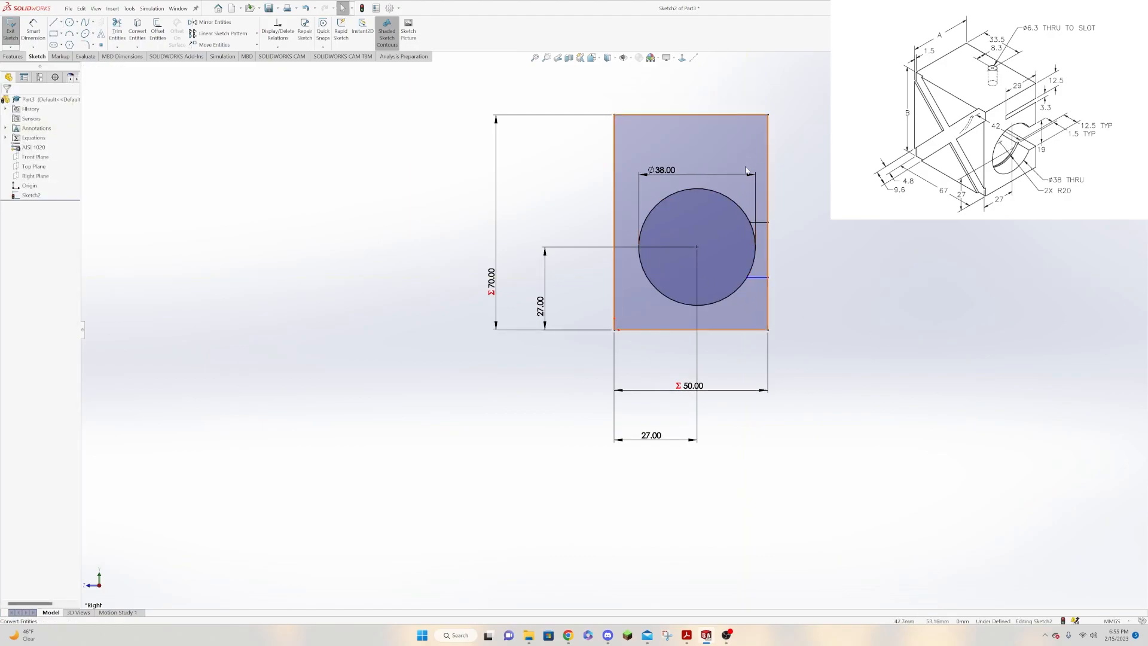
pyautogui.click(33, 31)
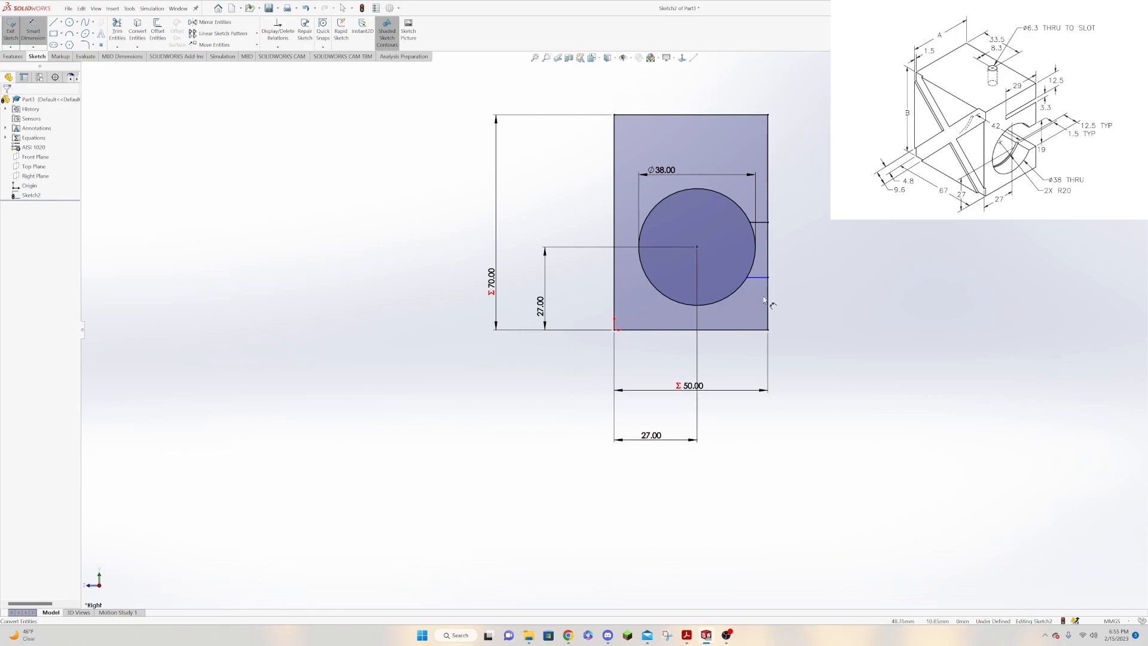
pyautogui.click(763, 223)
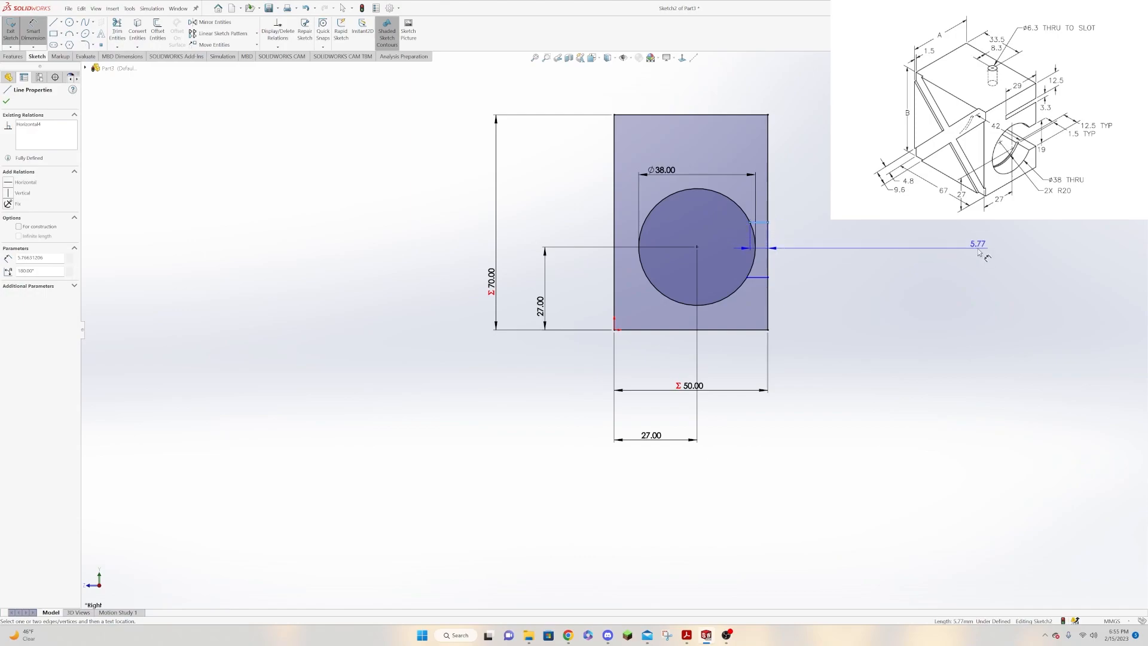
pyautogui.press('Escape')
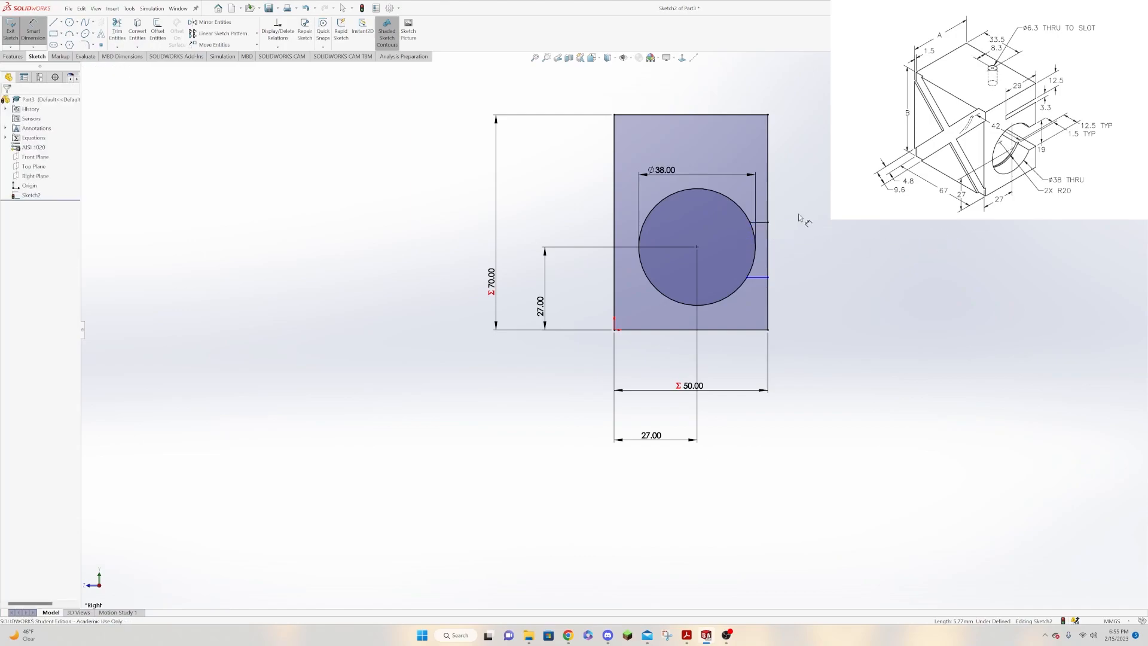
pyautogui.press('Escape')
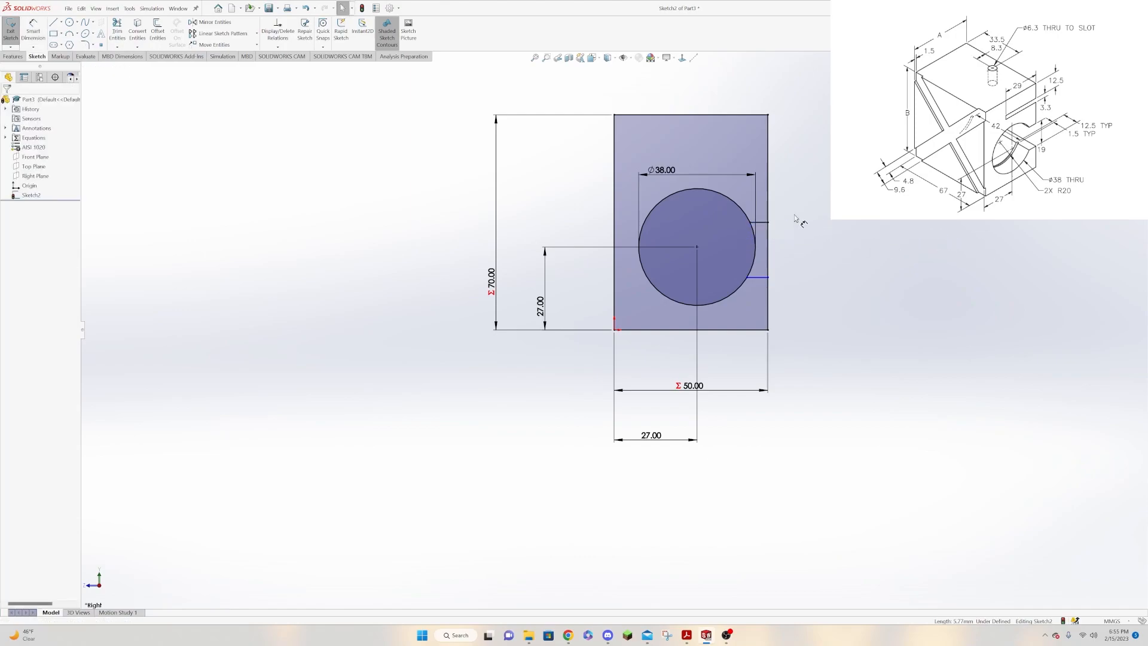
# Delete the relation that holds the upper short line's end at the midpoint of the rectangle's right edge.
pyautogui.click(763, 224)
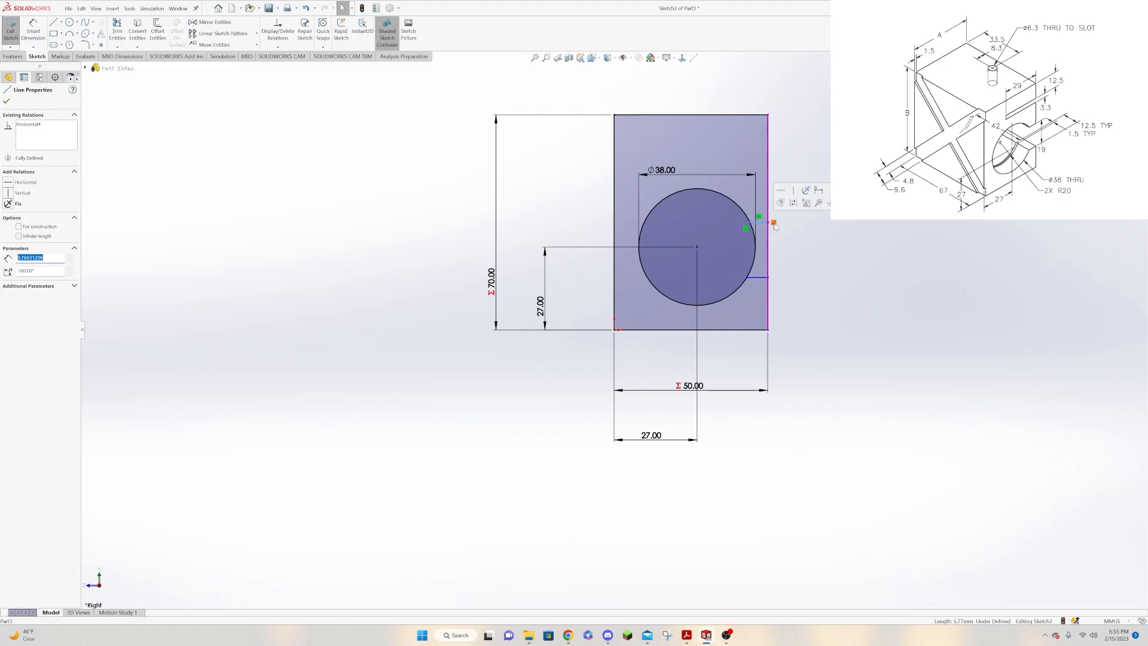
pyautogui.click(774, 225)
pyautogui.press('Delete')
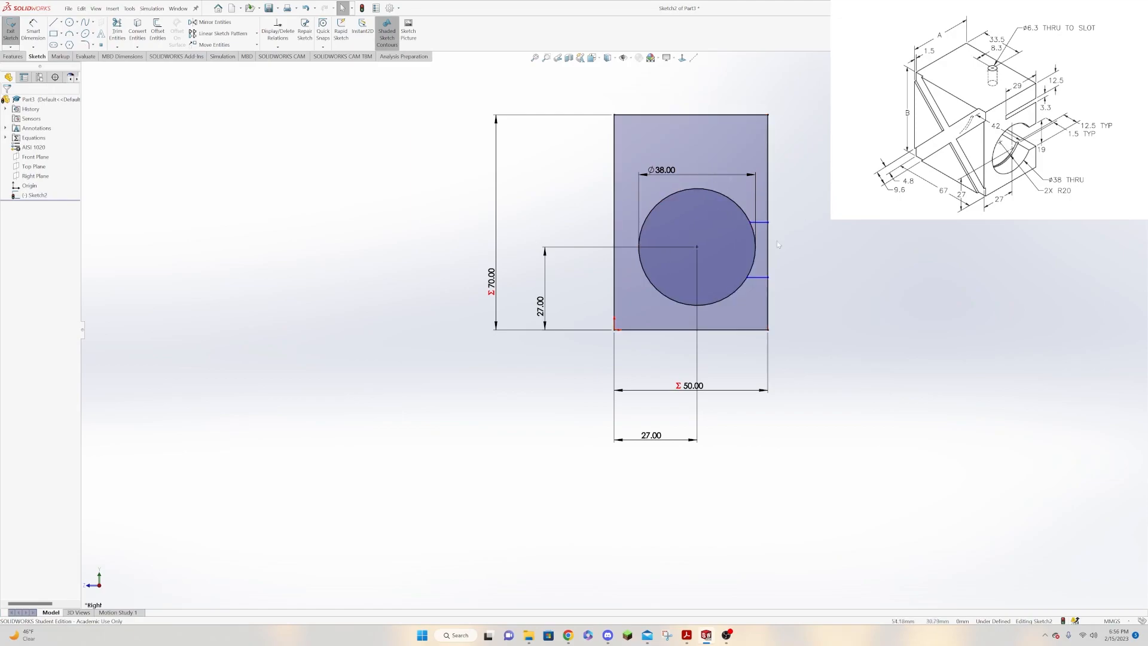
# Dimension the upper short line 9.5 mm above the circle's center.
pyautogui.click(33, 30)
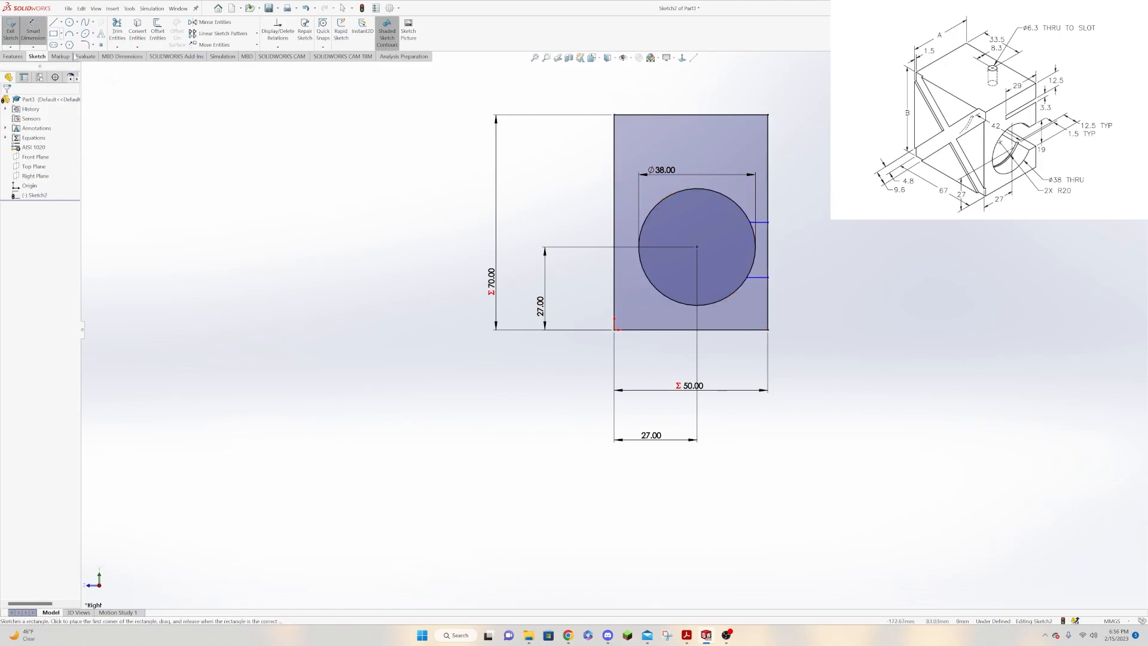
pyautogui.click(766, 224)
pyautogui.click(697, 247)
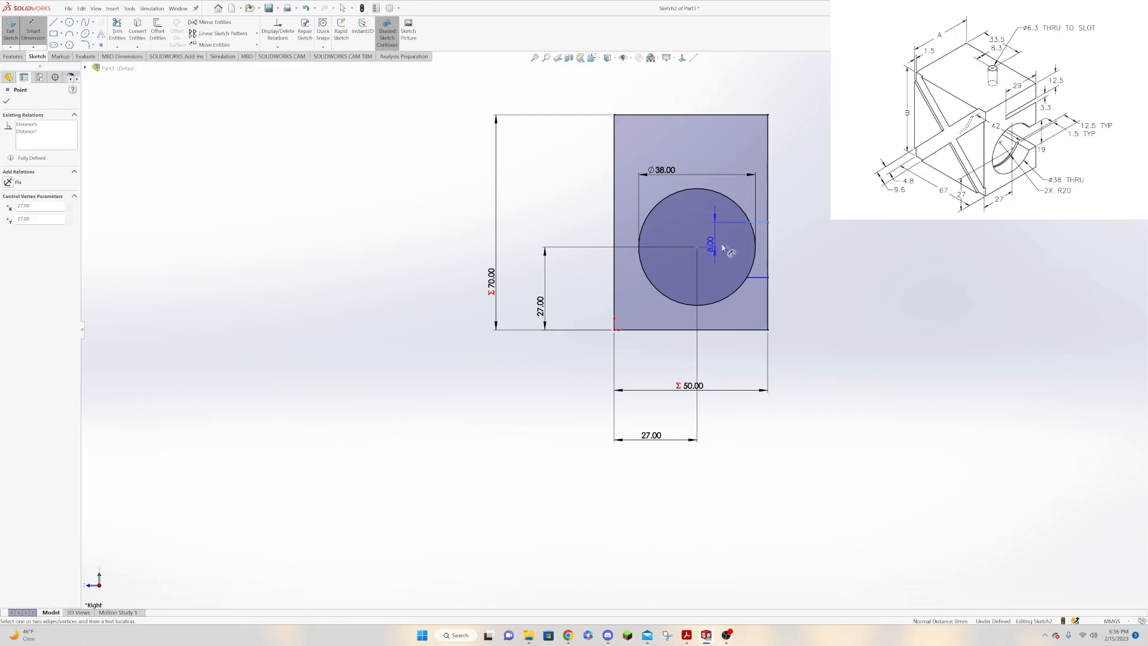
pyautogui.click(844, 245)
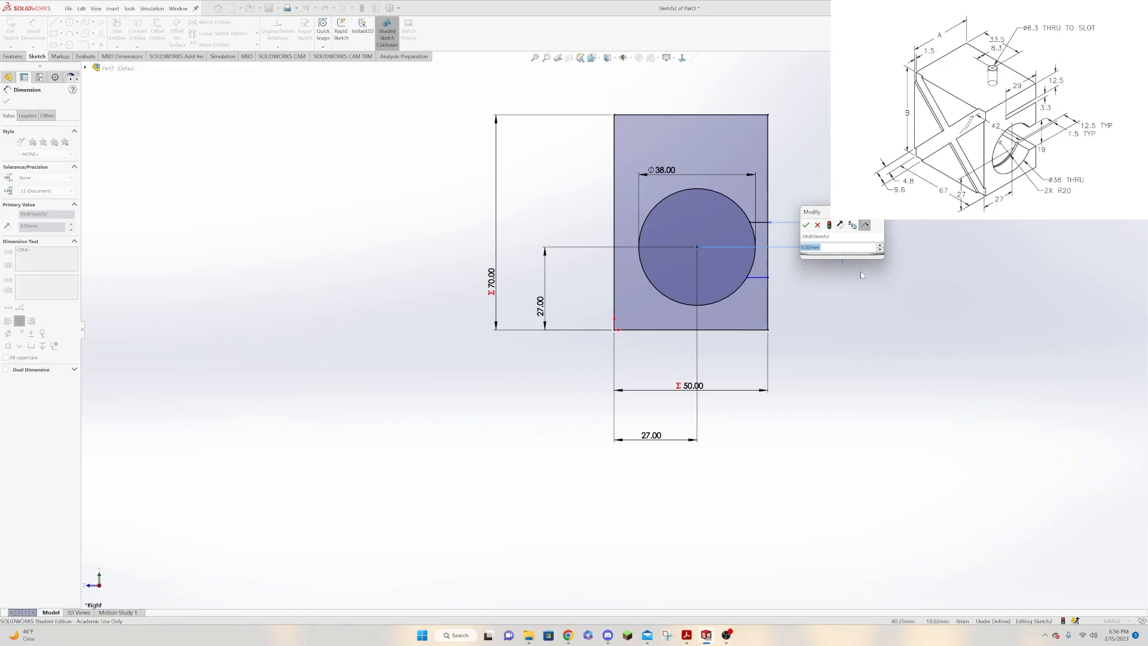
pyautogui.write('9.5')
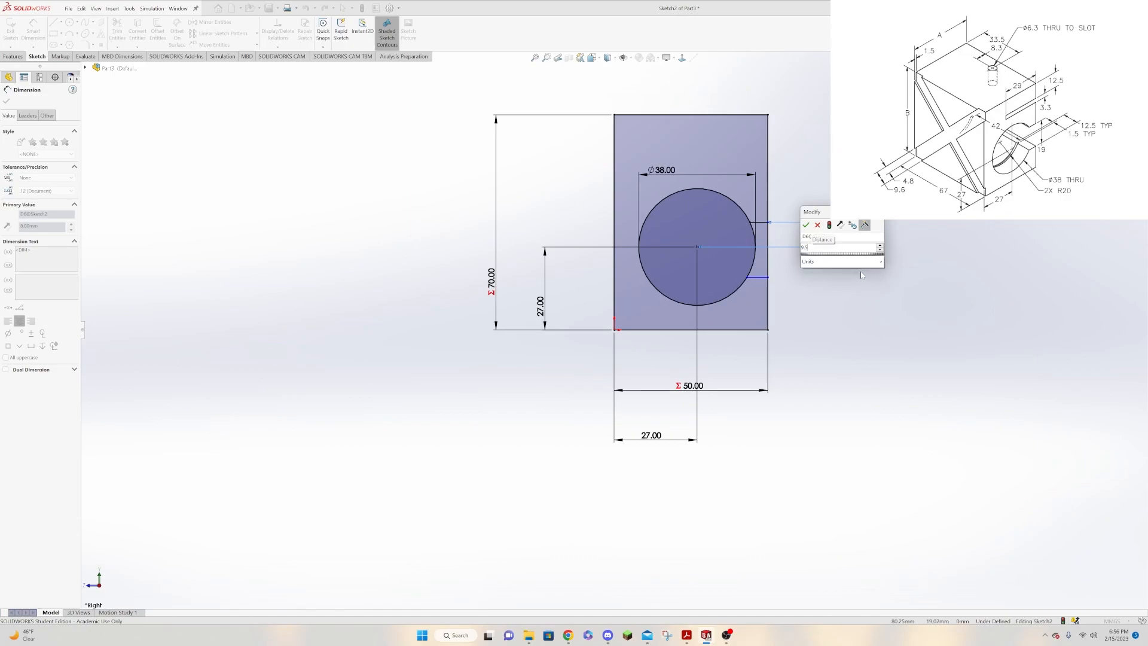
pyautogui.press('Return')
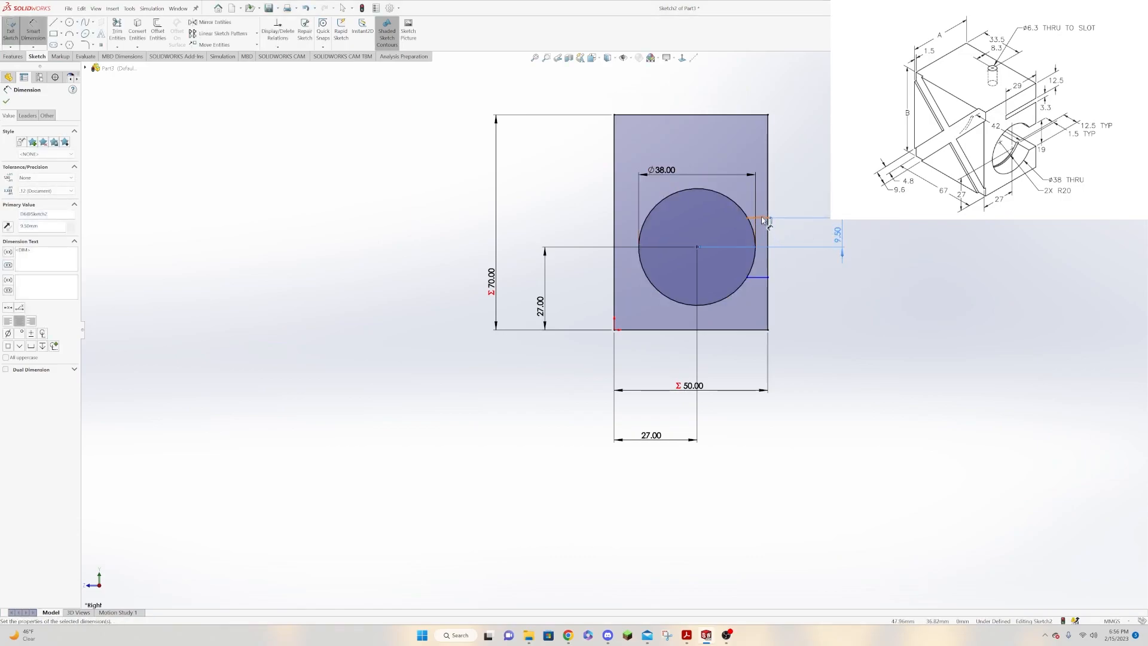
# Dimension the vertical spacing between the two short horizontal lines as 19 mm.
pyautogui.click(765, 219)
pyautogui.click(765, 276)
pyautogui.click(894, 281)
pyautogui.write('19')
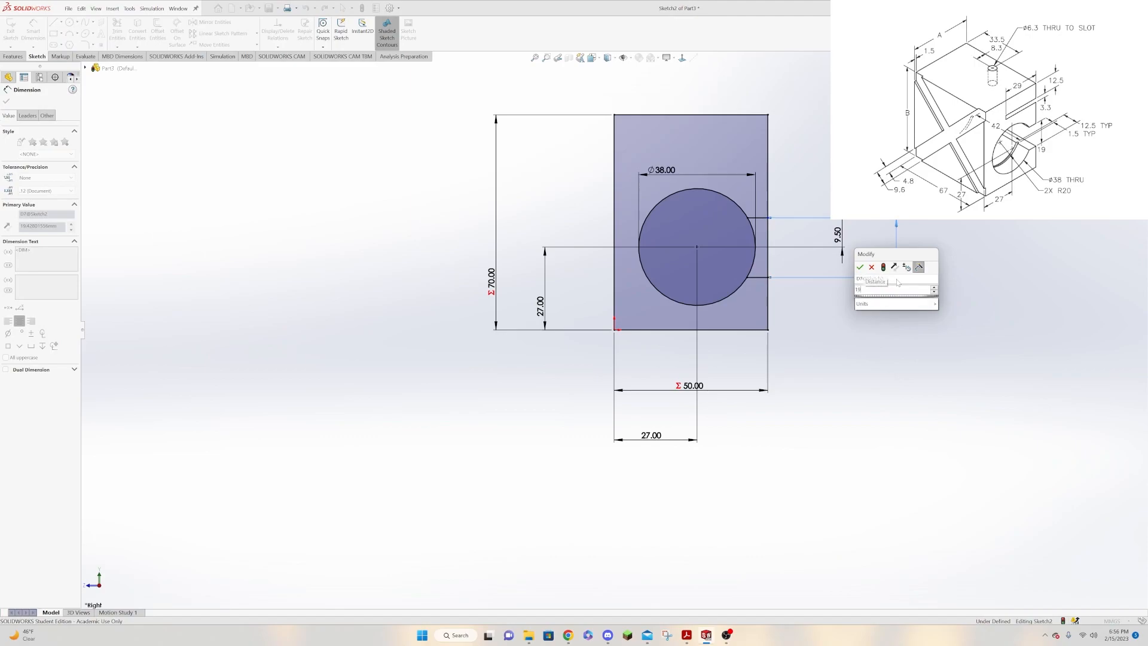
pyautogui.press('Return')
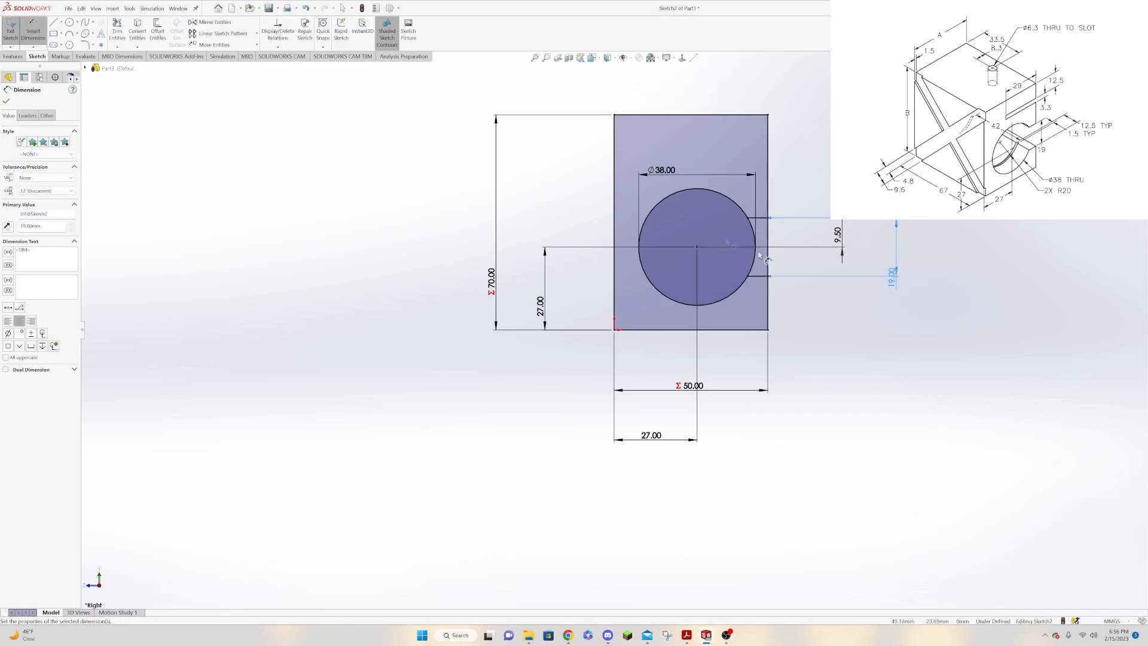
pyautogui.click(7, 101)
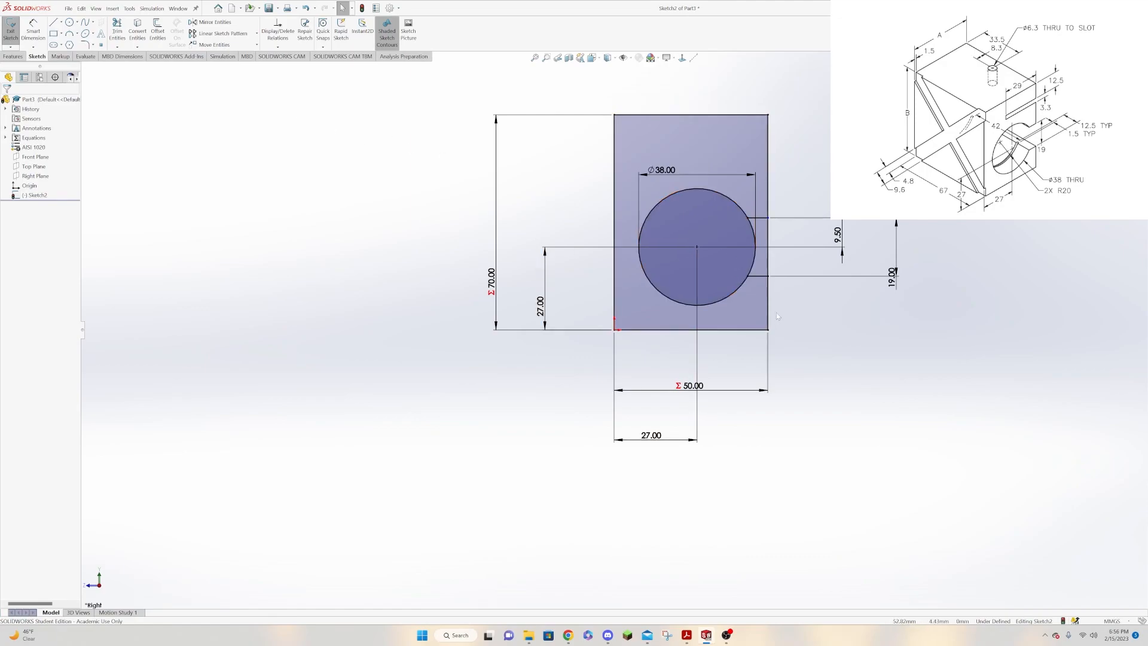
pyautogui.click(751, 269)
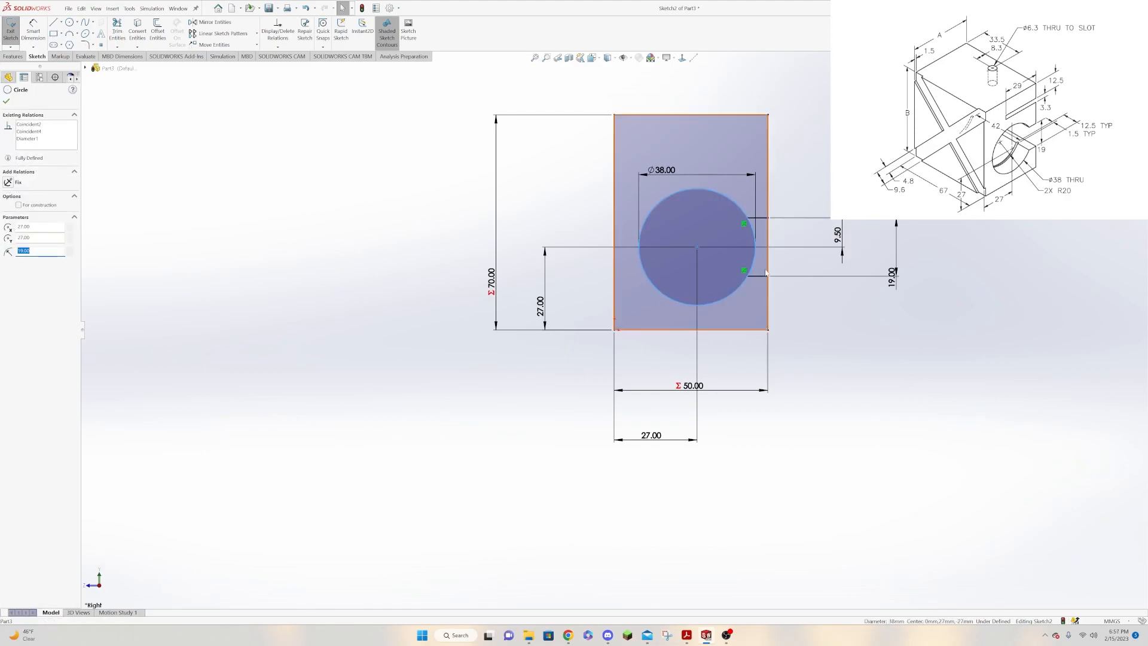
pyautogui.keyDown('ctrl'); pyautogui.click(769, 273); pyautogui.keyUp('ctrl')
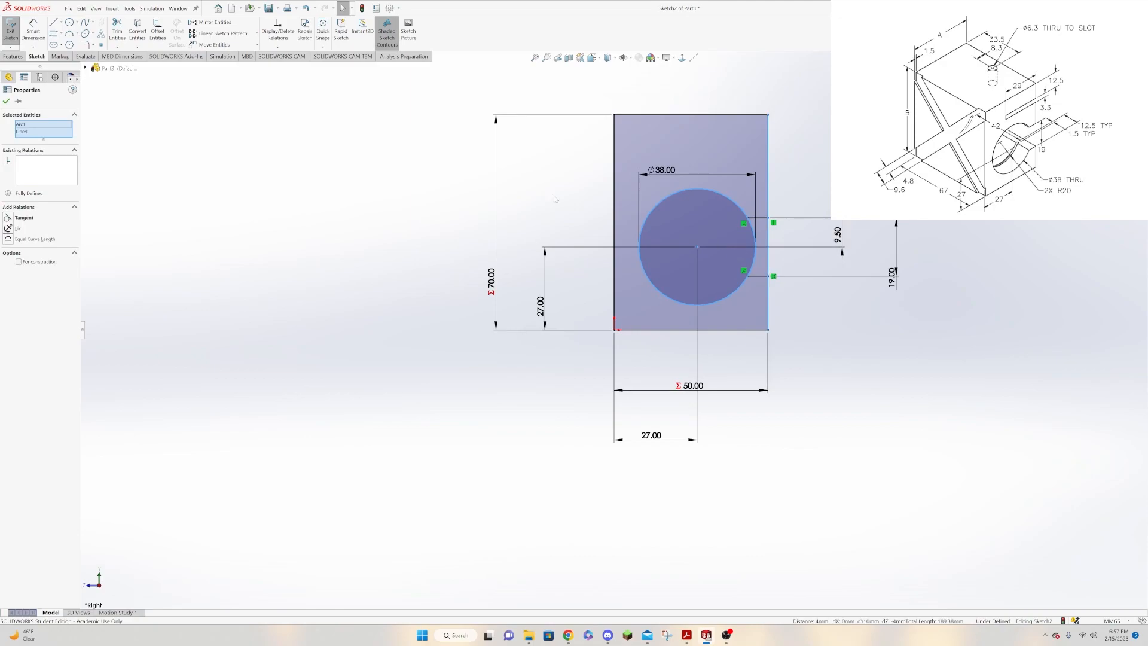
pyautogui.click(137, 34)
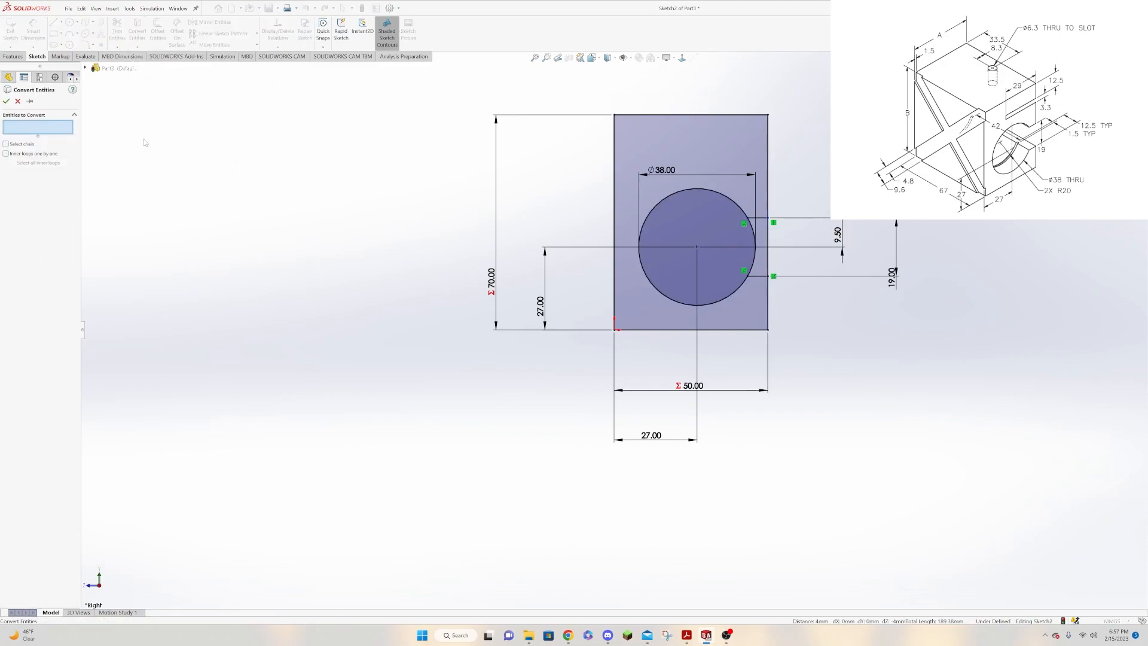
pyautogui.click(17, 101)
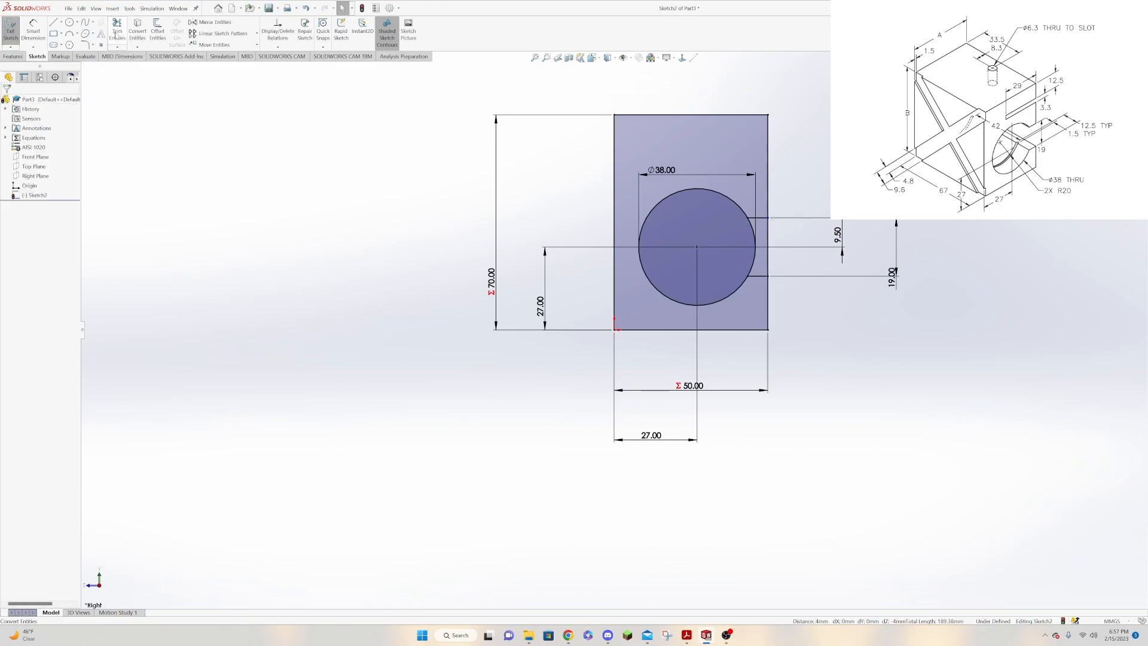
# Trim away the rectangle's right edge and the circle's arc between the two short horizontal lines to open the bore.
pyautogui.click(117, 30)
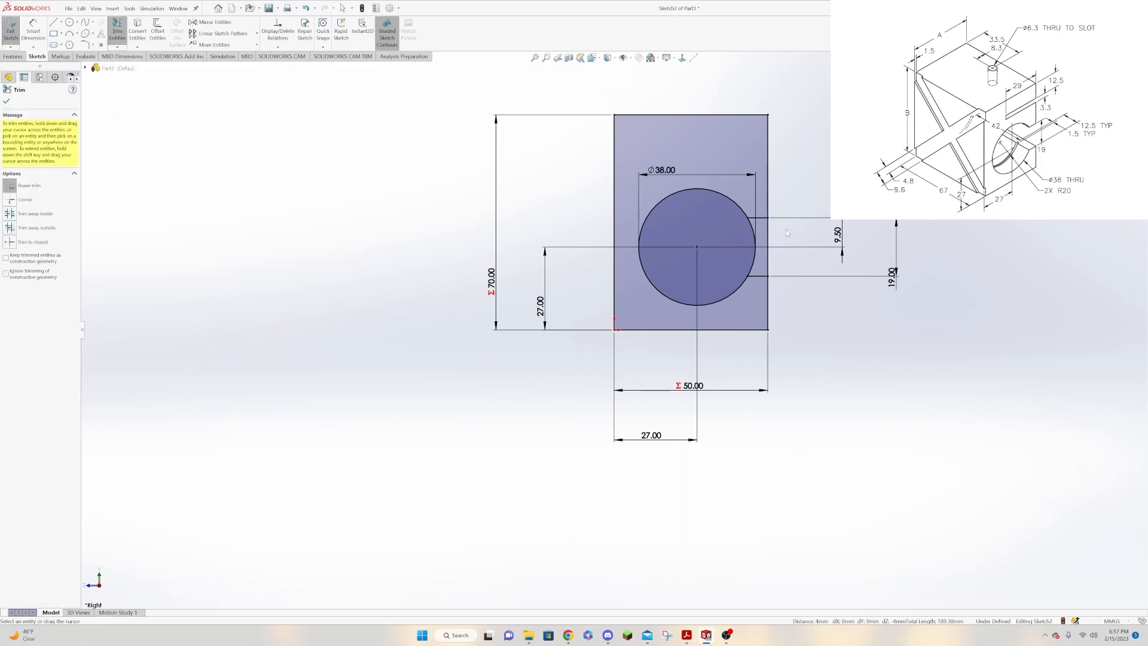
pyautogui.moveTo(785, 229); pyautogui.dragTo(769, 238)
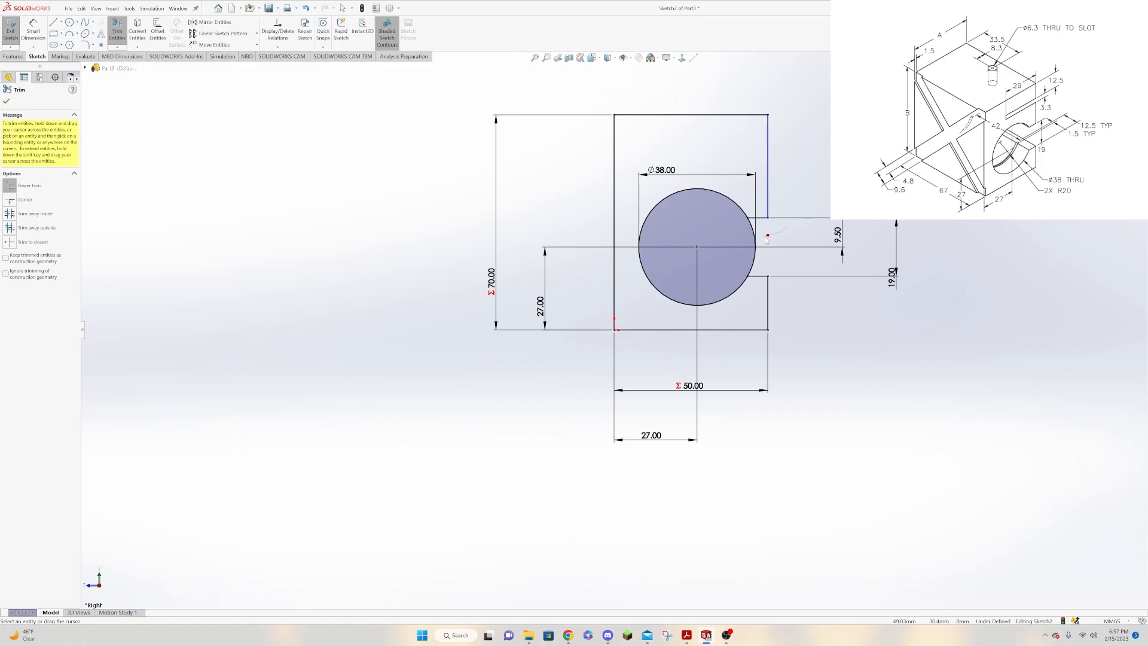
pyautogui.moveTo(761, 240); pyautogui.dragTo(751, 242)
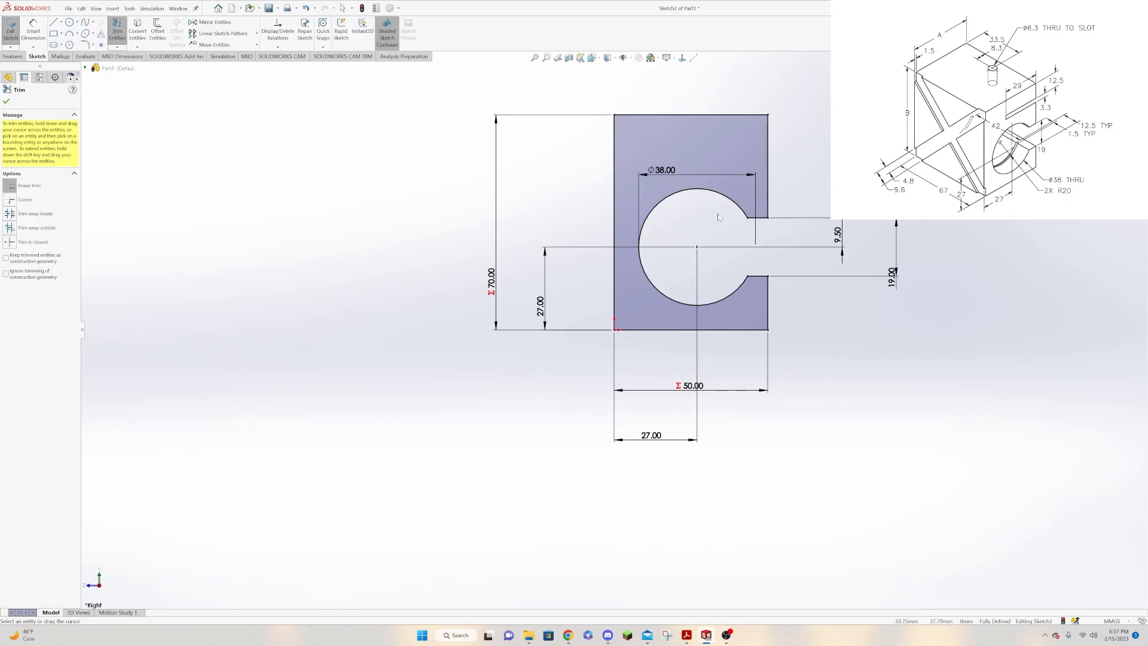
# Sketch a narrow horizontal slot about 26 mm long from three lines, starting and ending on the right edge above the bore.
pyautogui.click(53, 22)
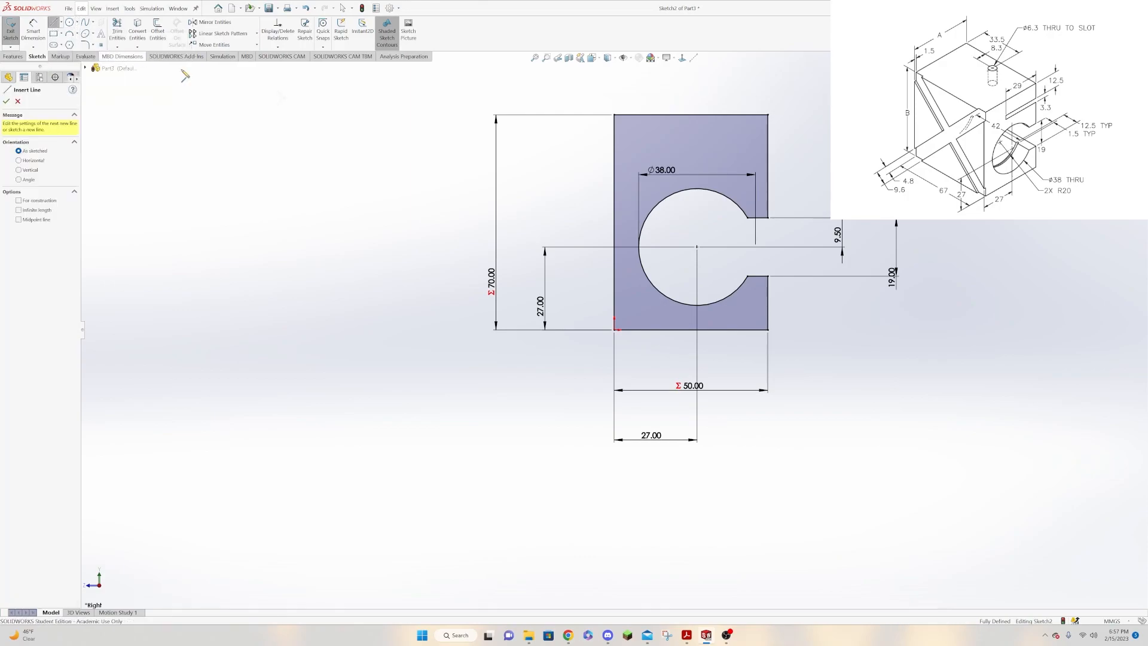
pyautogui.click(767, 139)
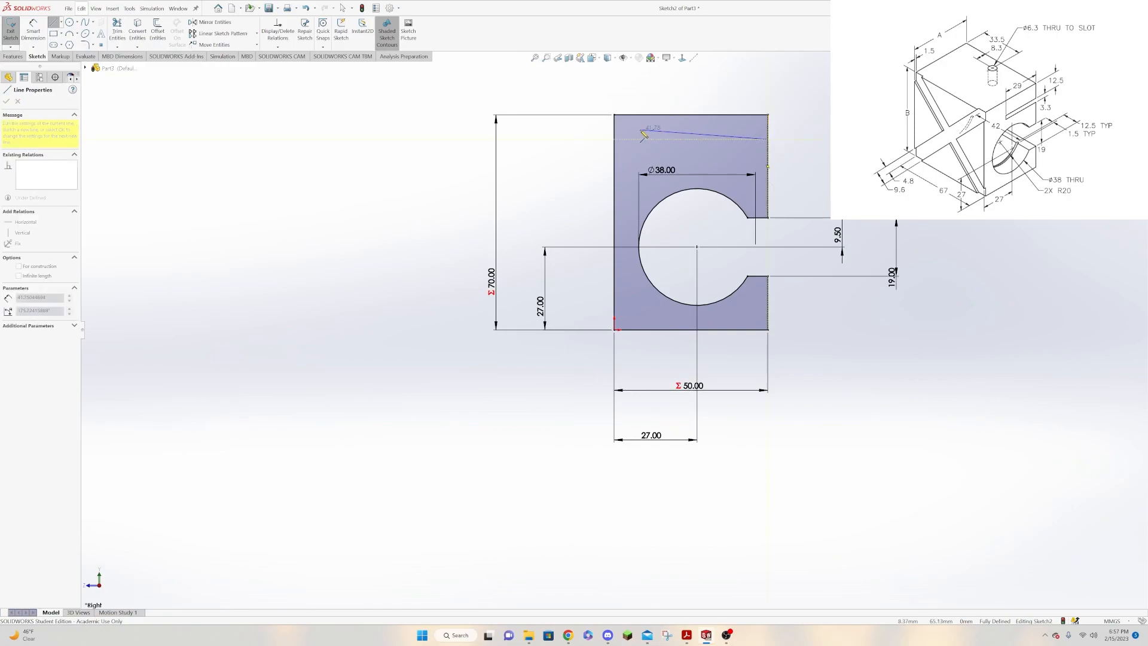
pyautogui.click(690, 139)
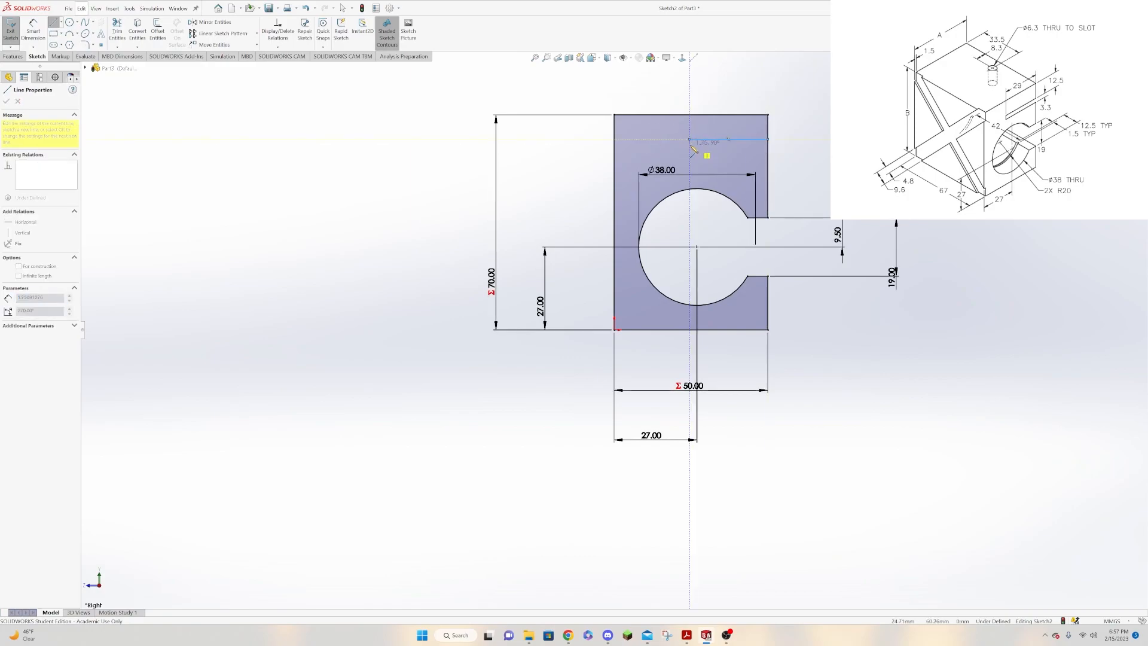
pyautogui.click(767, 148)
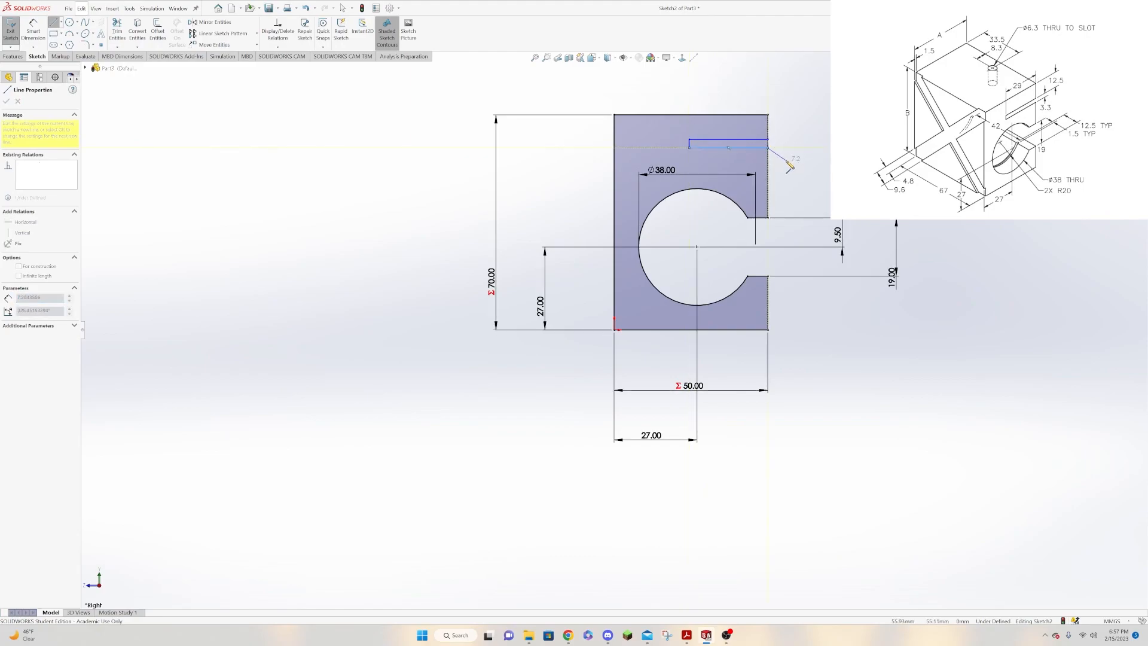
pyautogui.press('Escape')
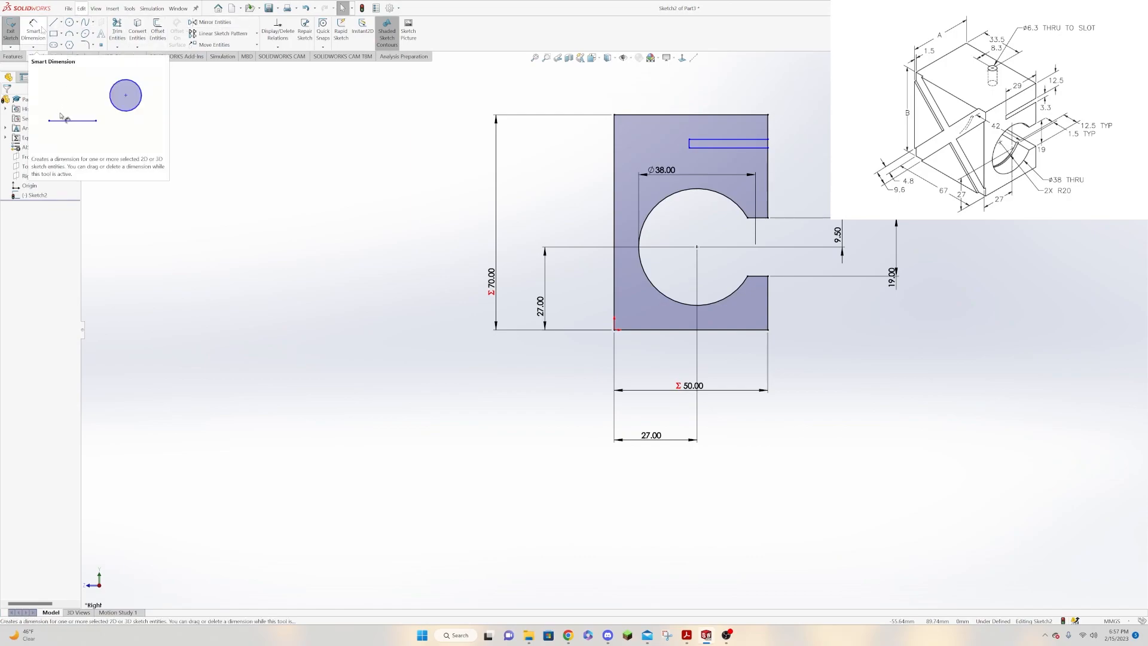
# Dimension the slot's closed end as 3.3 mm high.
pyautogui.click(40, 29)
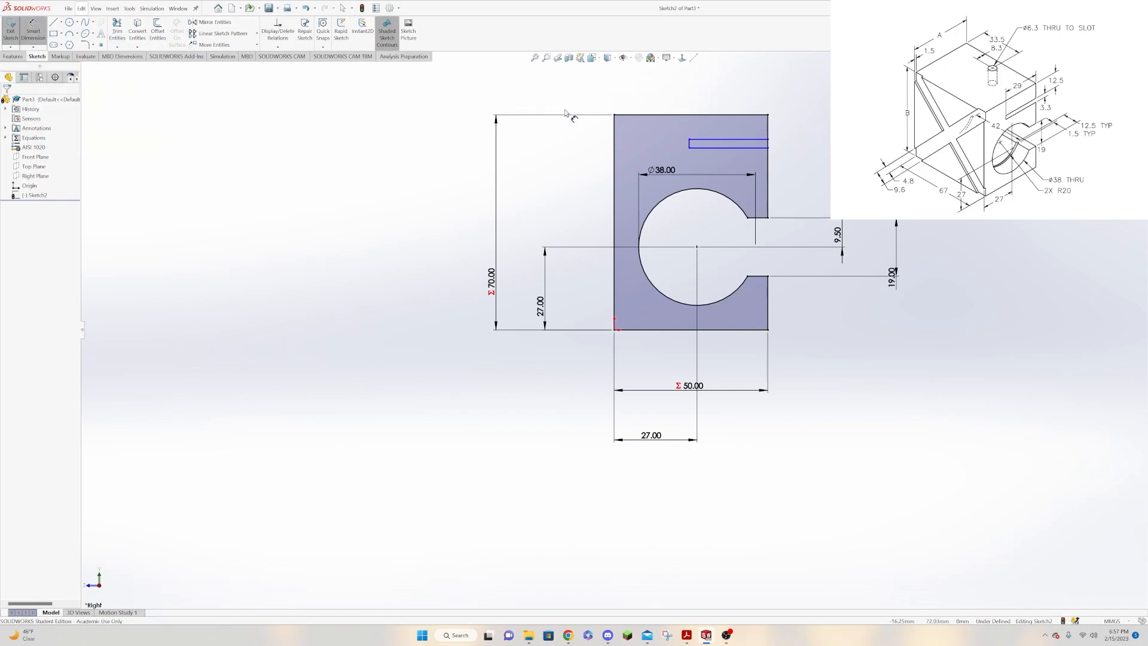
pyautogui.click(688, 143)
pyautogui.click(673, 145)
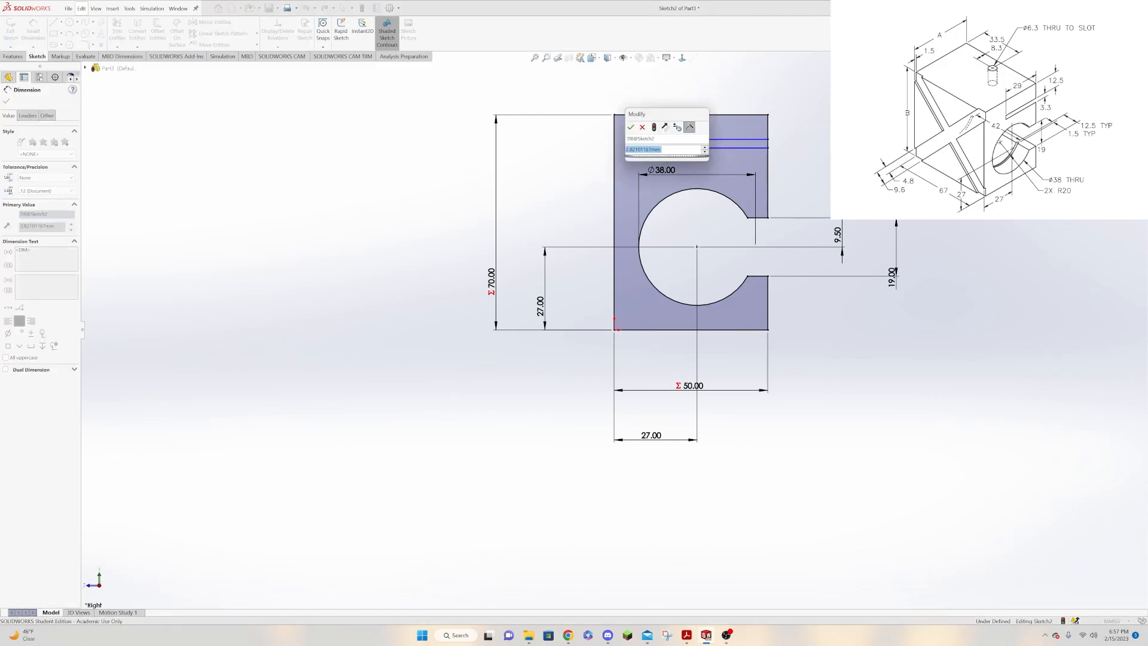
pyautogui.write('3.3')
pyautogui.press('Return')
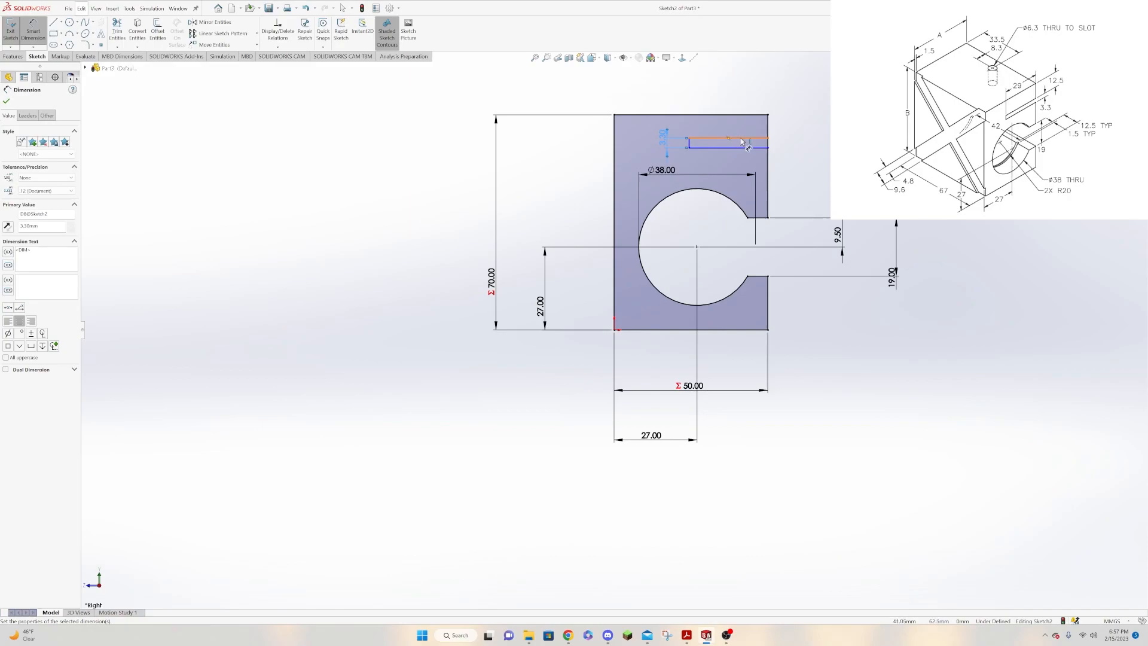
# Dimension the slot's upper line 12.5 mm below the profile's top edge.
pyautogui.click(741, 138)
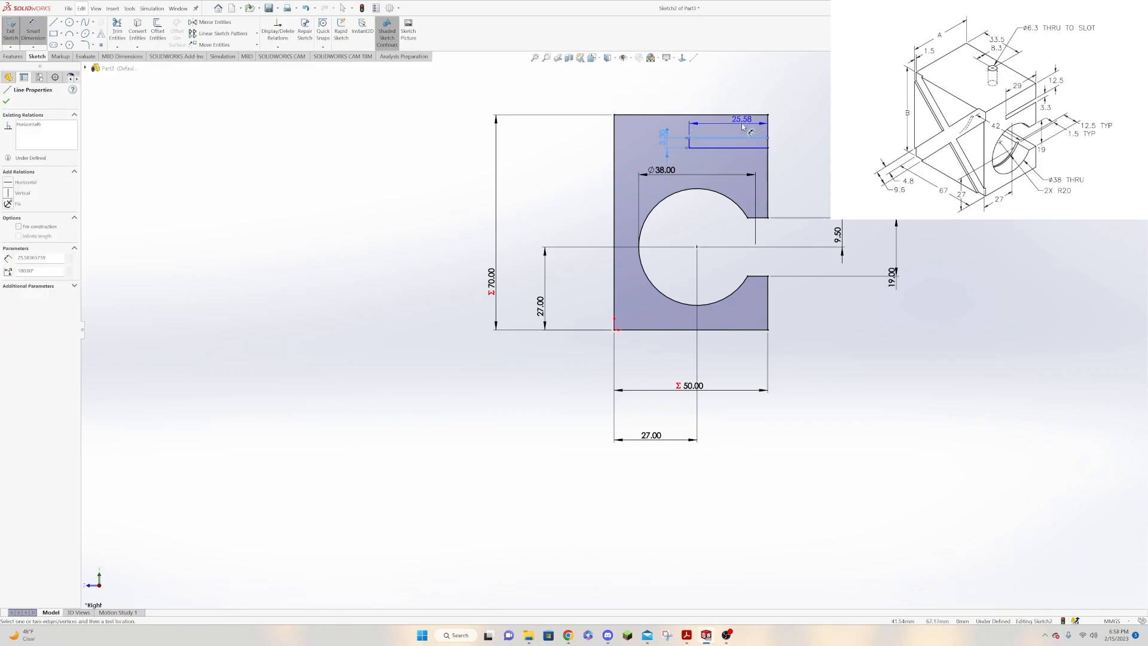
pyautogui.click(744, 115)
pyautogui.click(837, 127)
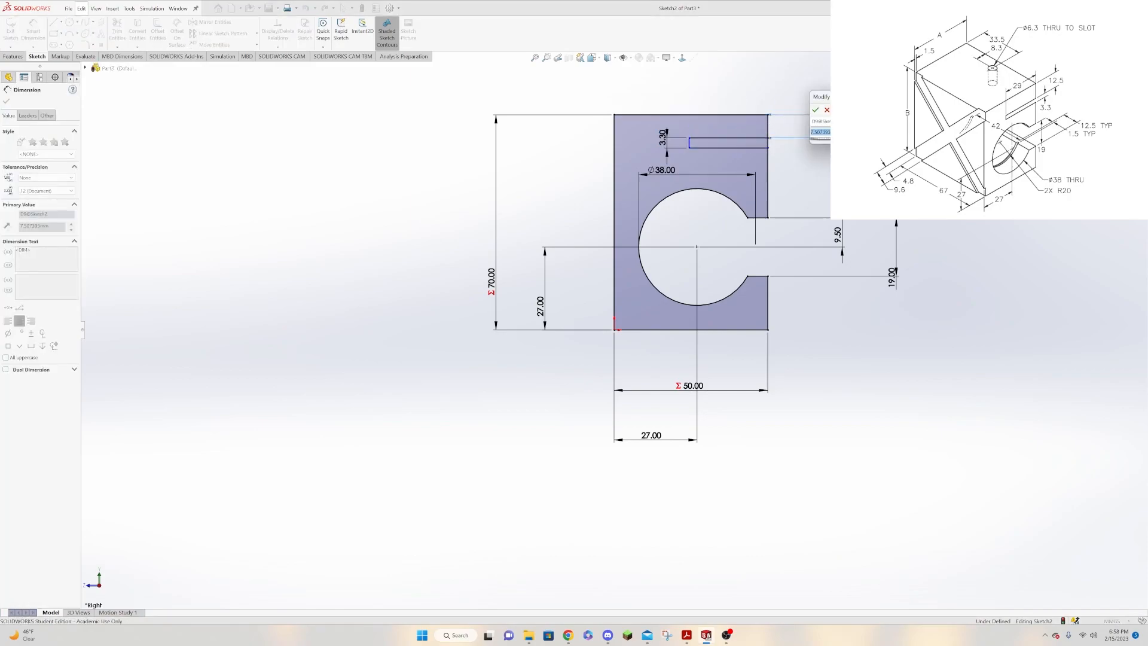
pyautogui.write('12.5')
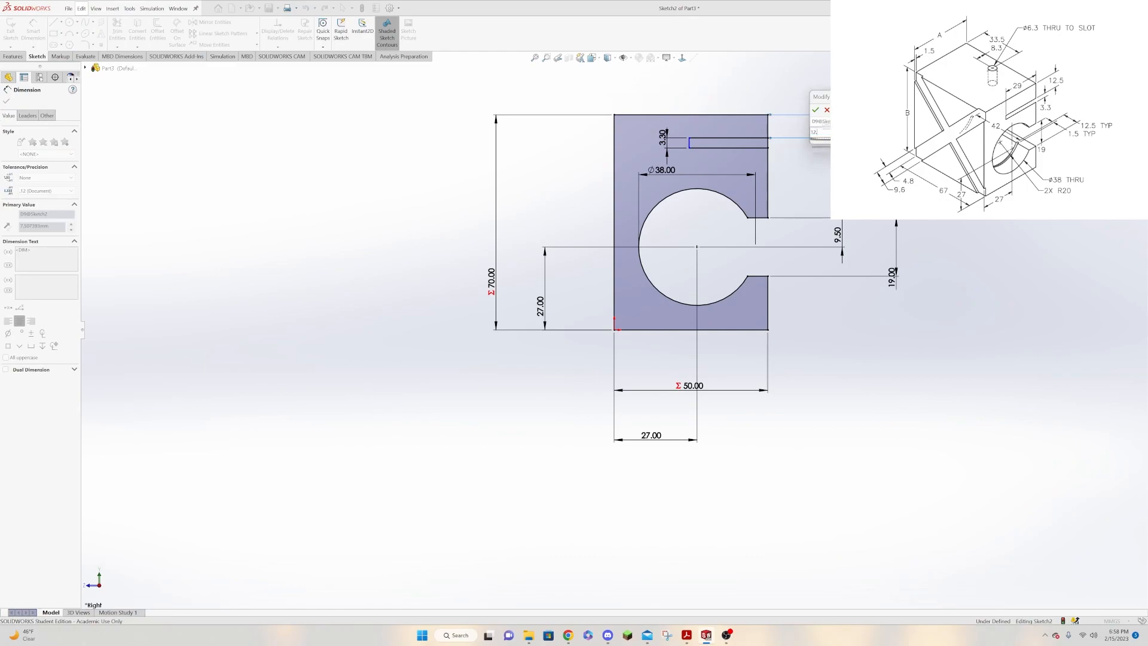
pyautogui.press('Return')
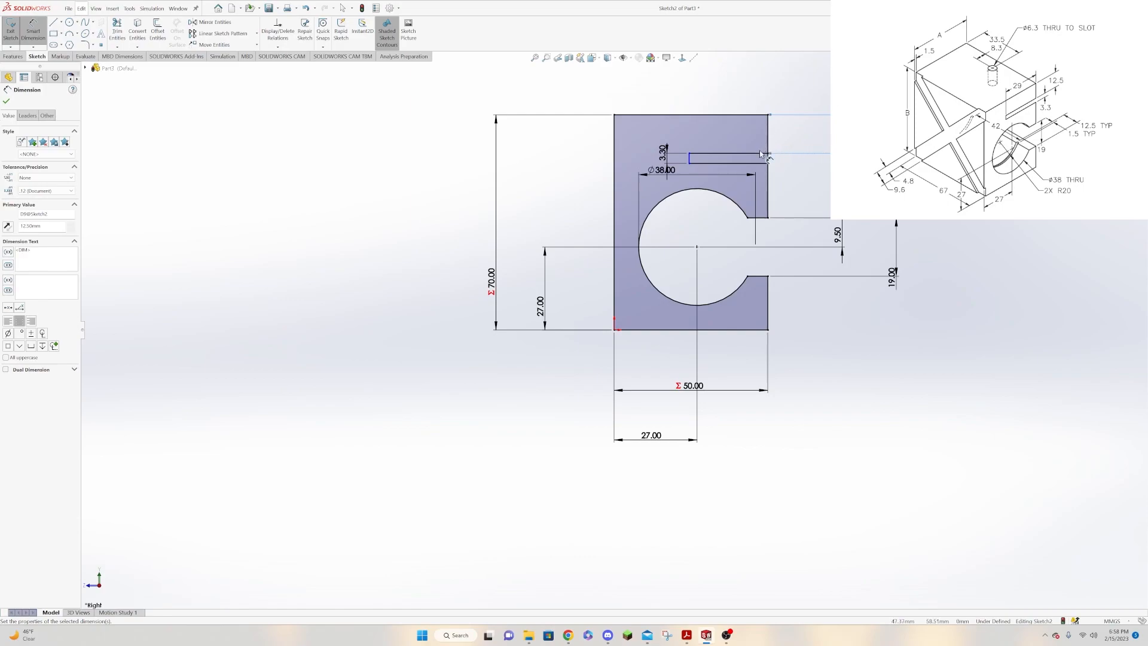
# Dimension the slot's upper line as 29 mm long.
pyautogui.click(754, 153)
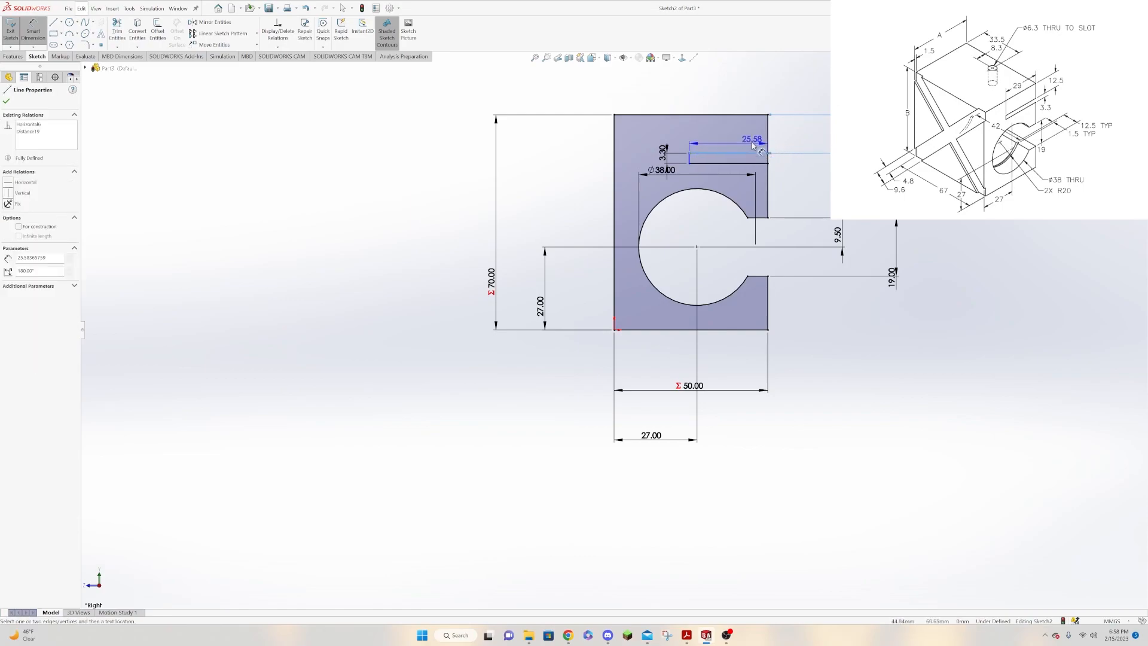
pyautogui.click(751, 139)
pyautogui.write('29')
pyautogui.press('Return')
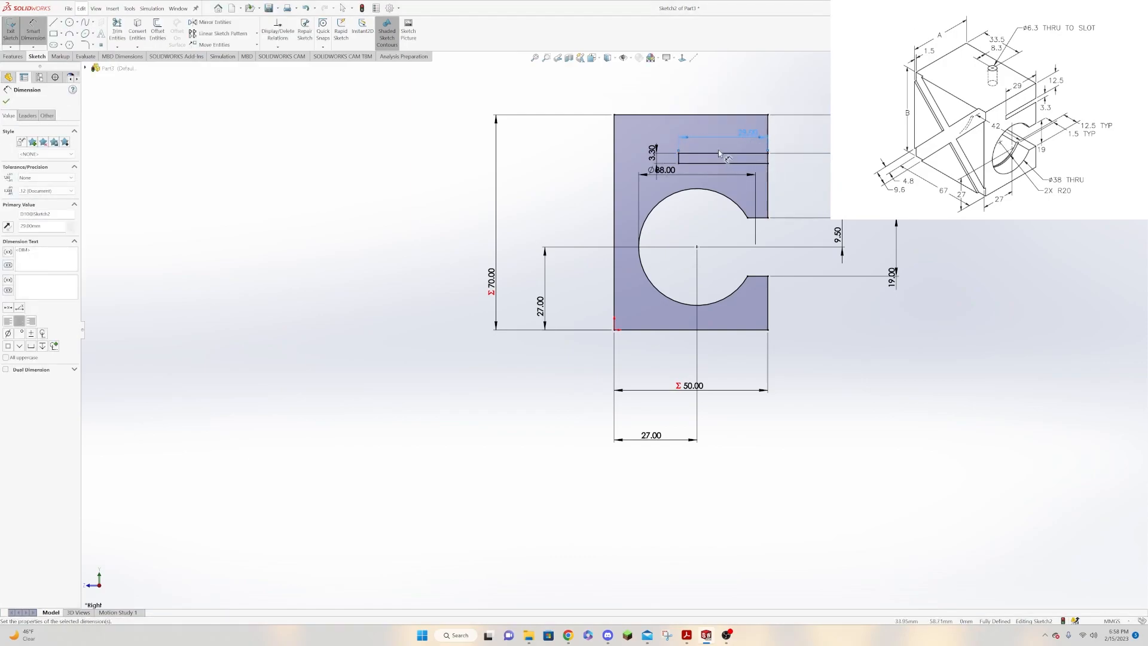
pyautogui.press('Escape')
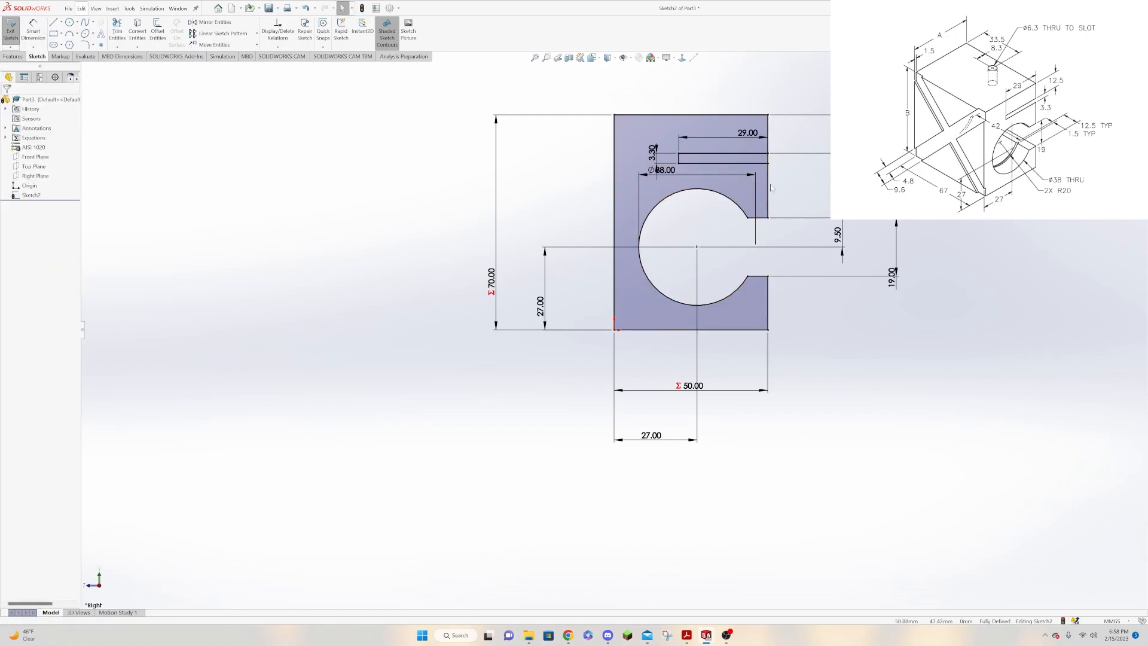
pyautogui.click(768, 188)
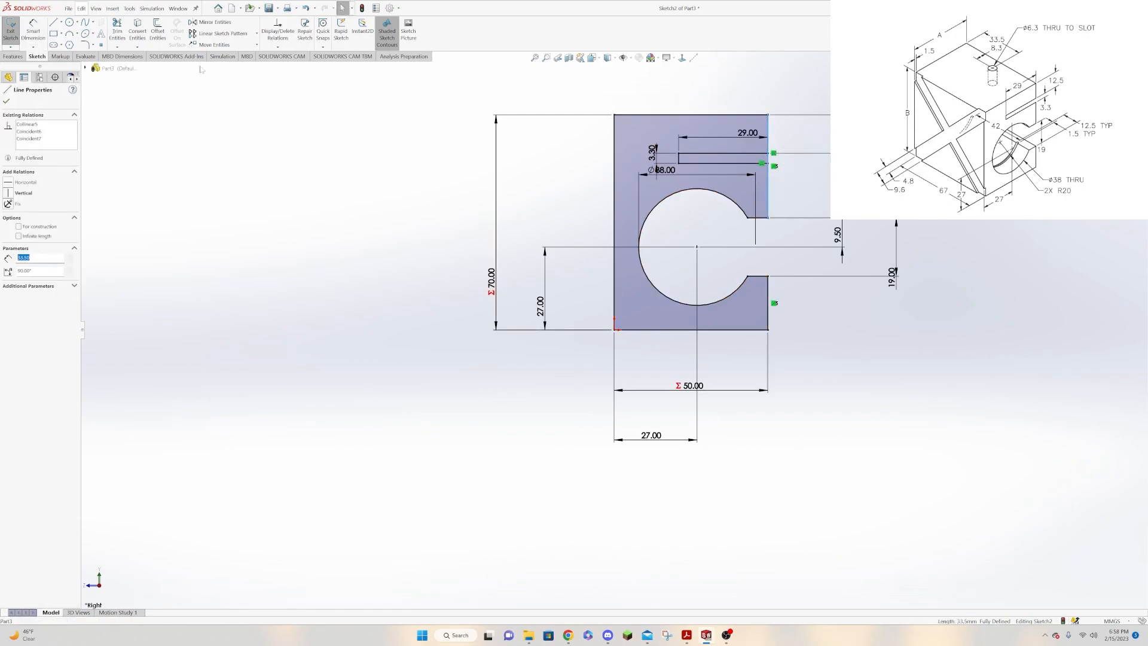
pyautogui.click(135, 27)
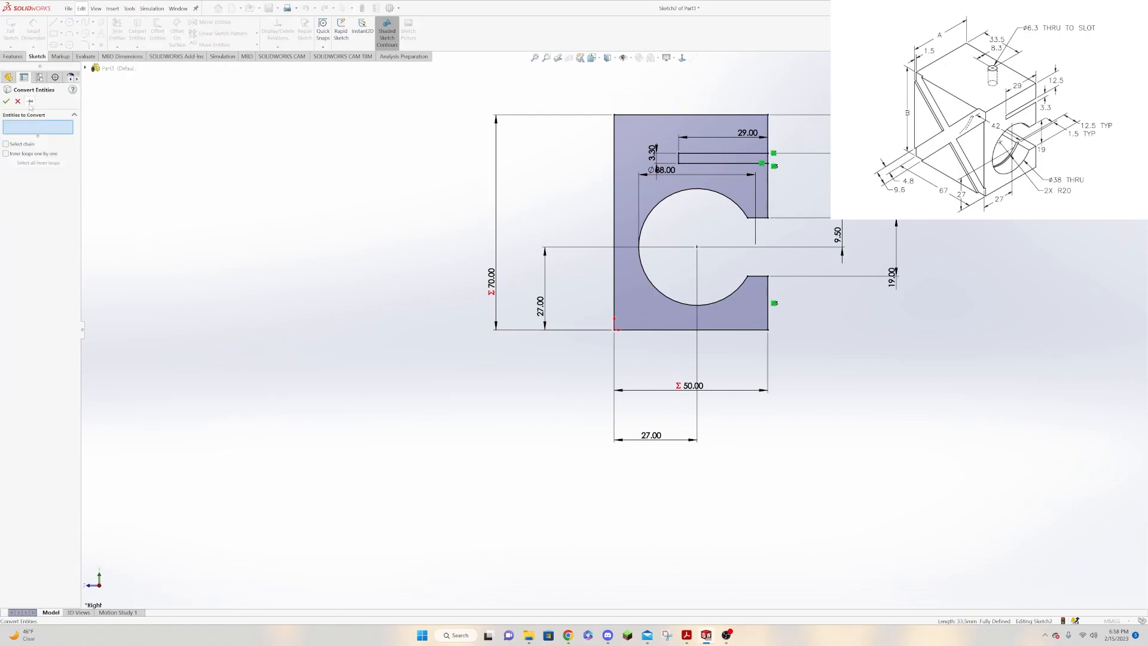
pyautogui.click(6, 101)
# Trim the piece of the profile's right edge that closes the slot's mouth.
pyautogui.click(118, 30)
pyautogui.moveTo(780, 159); pyautogui.dragTo(764, 159)
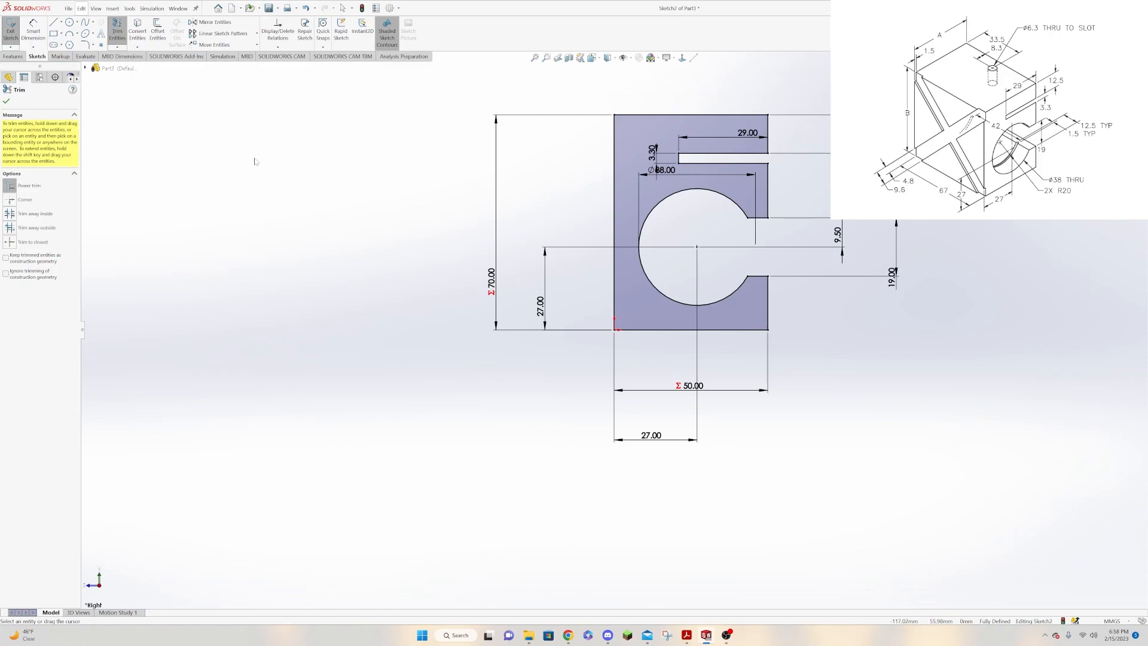
pyautogui.click(7, 101)
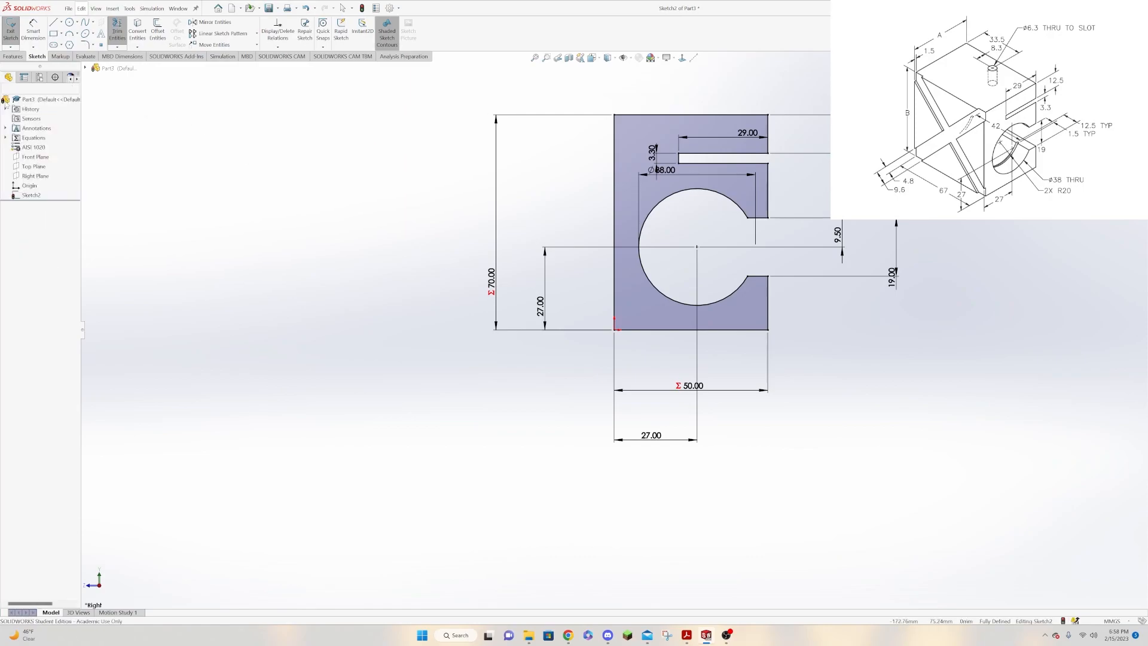
# Extrude the profile with Boss-Extrude as a blind extrusion in both directions, 33.5 mm each way from the sketch plane.
pyautogui.click(12, 57)
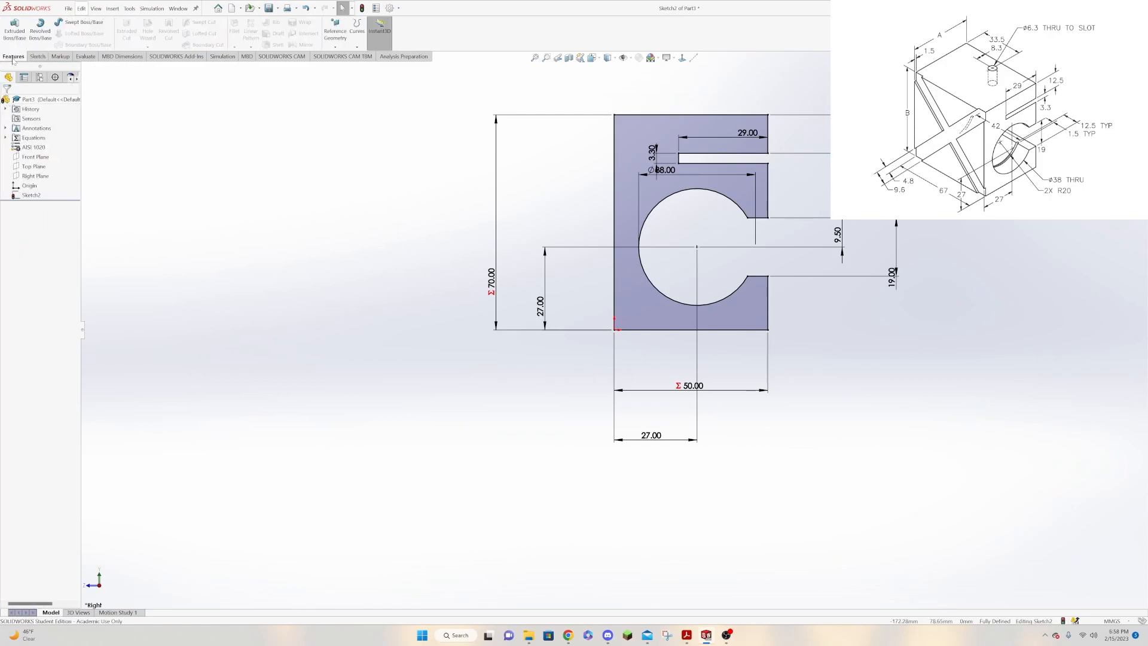
pyautogui.click(15, 26)
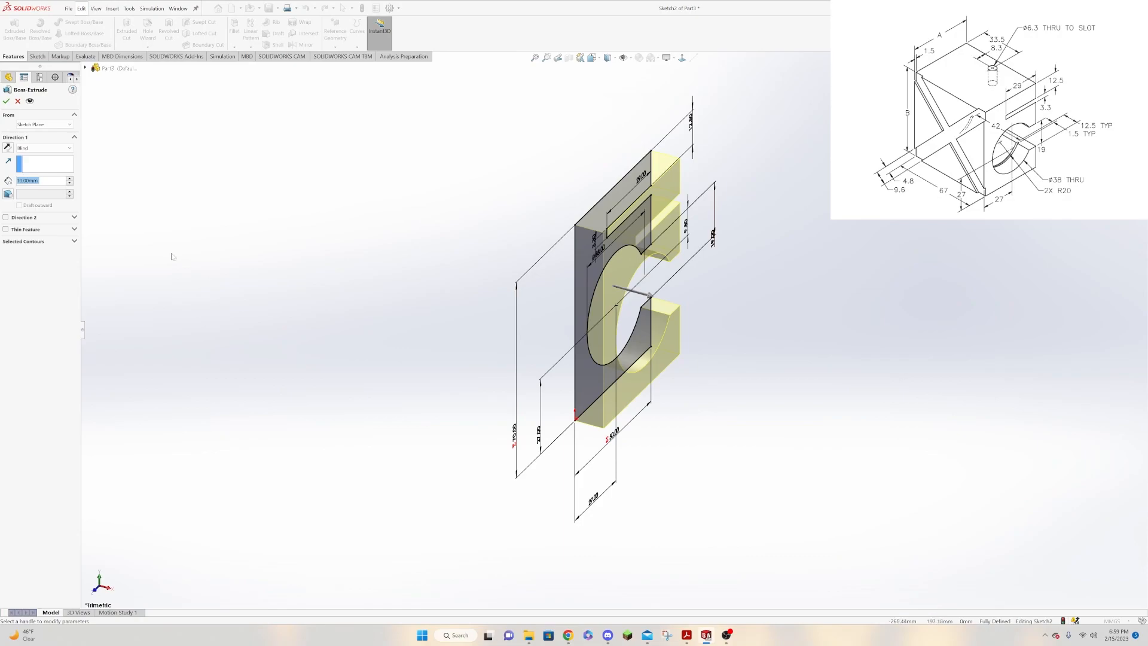
pyautogui.click(6, 218)
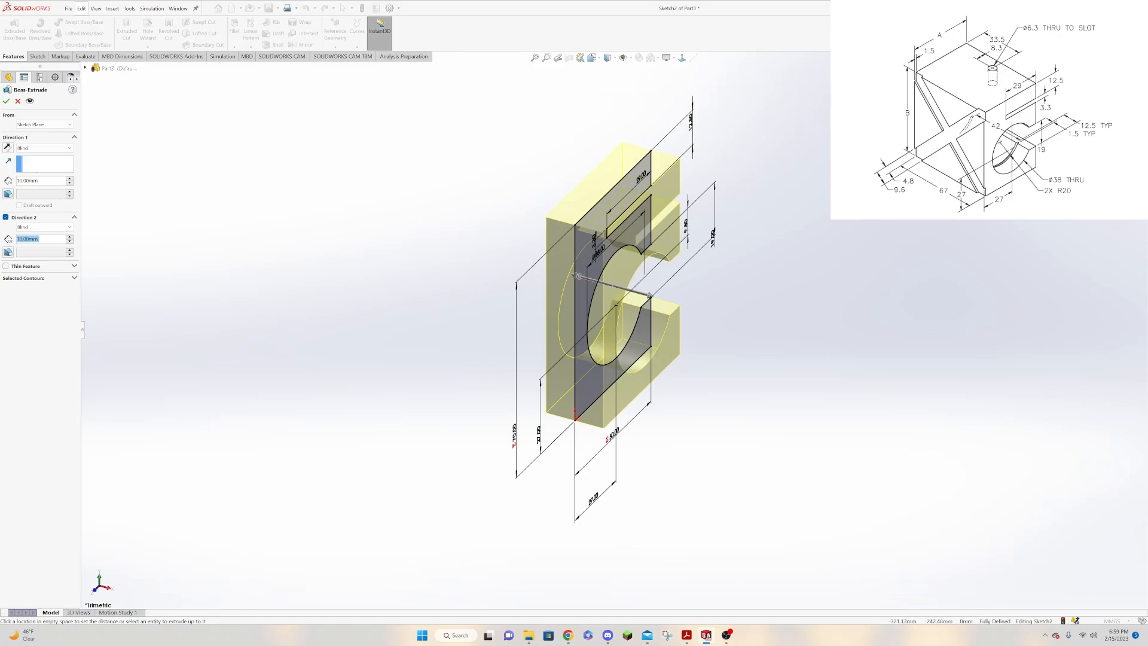
pyautogui.moveTo(38, 180); pyautogui.dragTo(17, 181)
pyautogui.write('33.5')
pyautogui.press('Return')
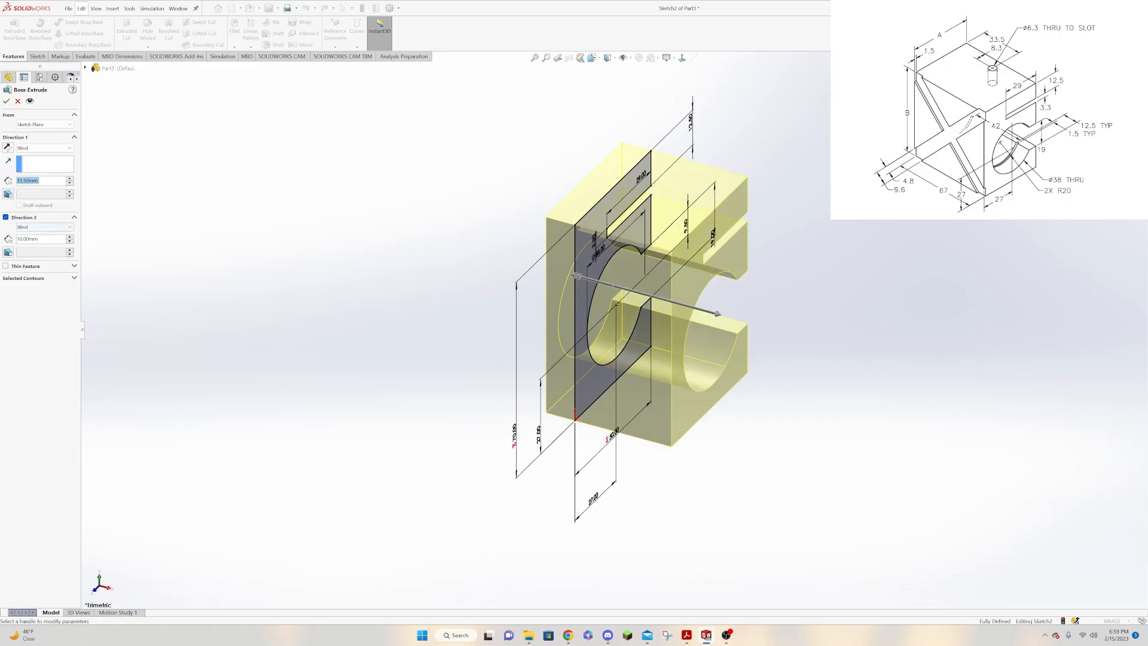
pyautogui.doubleClick(29, 238)
pyautogui.write('33.5')
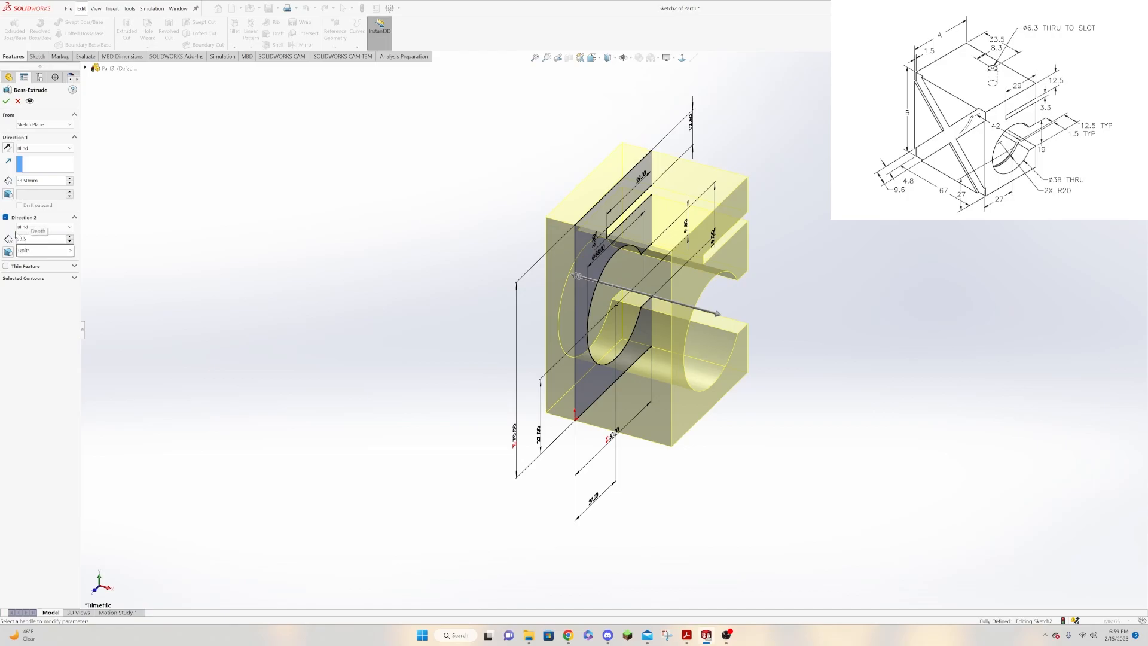
pyautogui.press('Return')
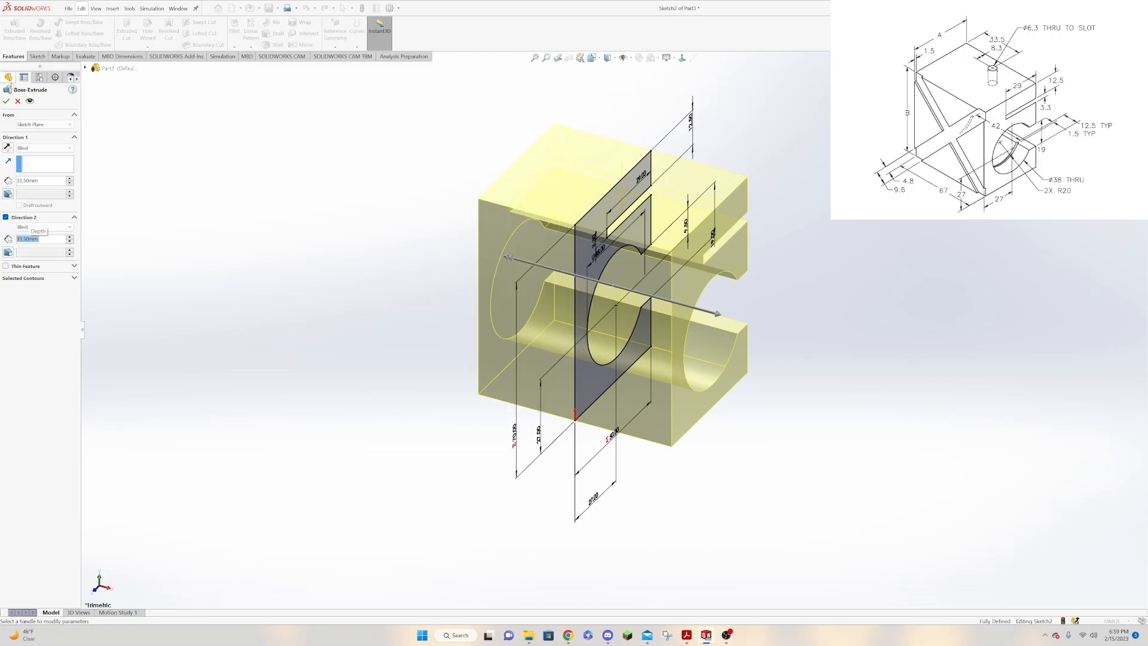
pyautogui.click(6, 101)
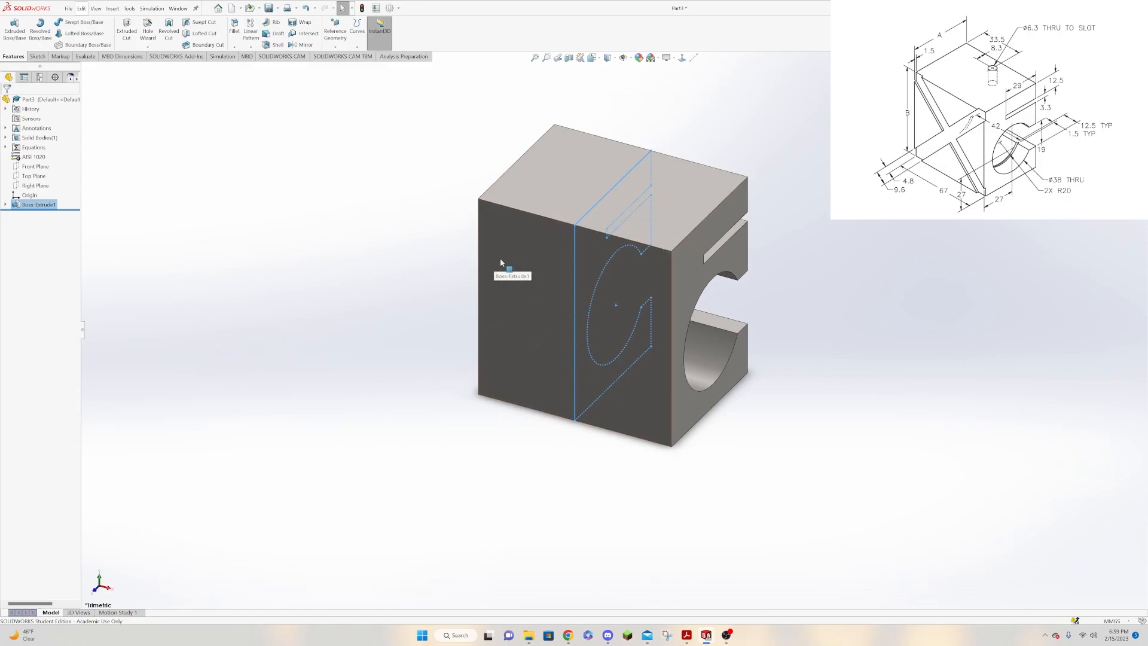
# Start a new sketch on the block's plain front face, viewed normal to it.
pyautogui.click(510, 282)
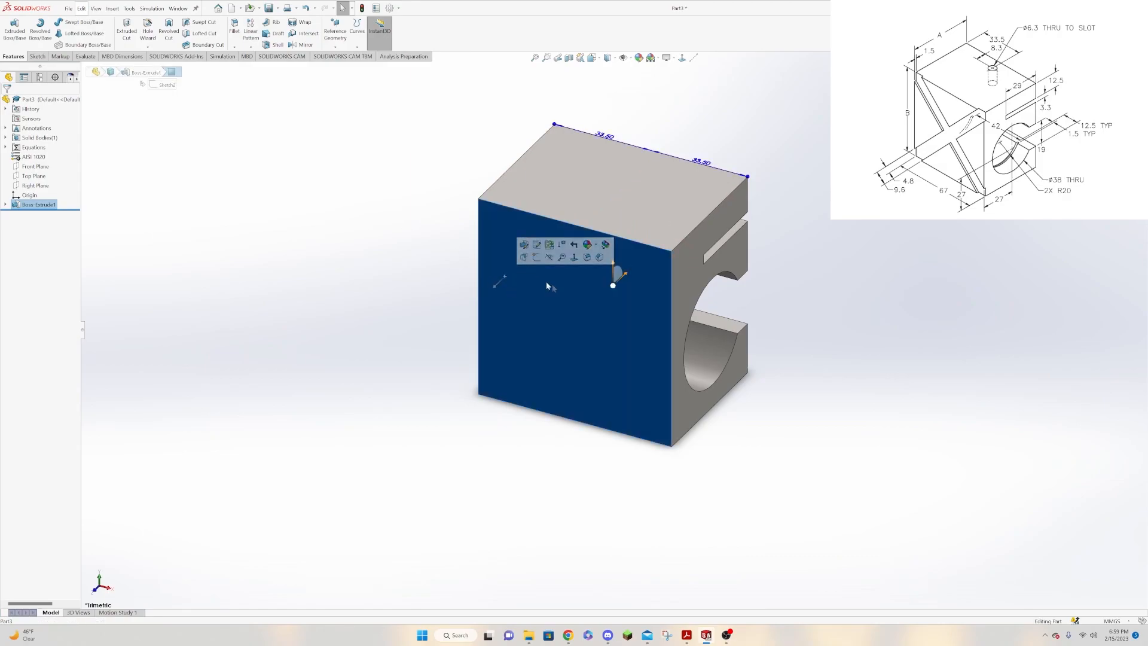
pyautogui.click(573, 257)
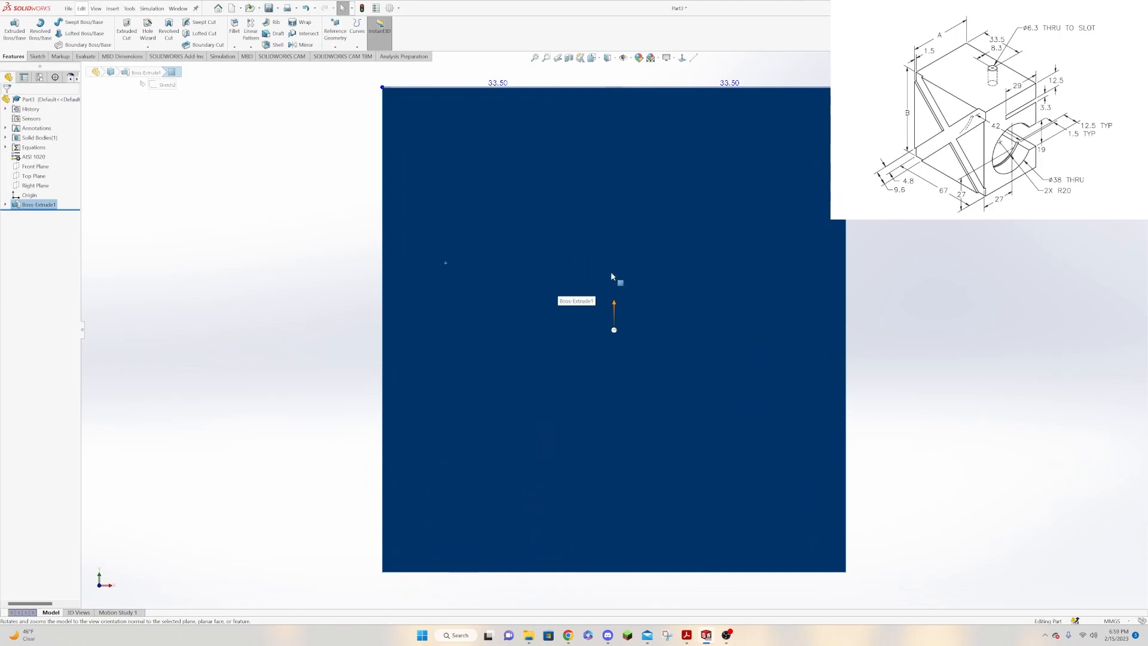
pyautogui.rightClick(728, 223)
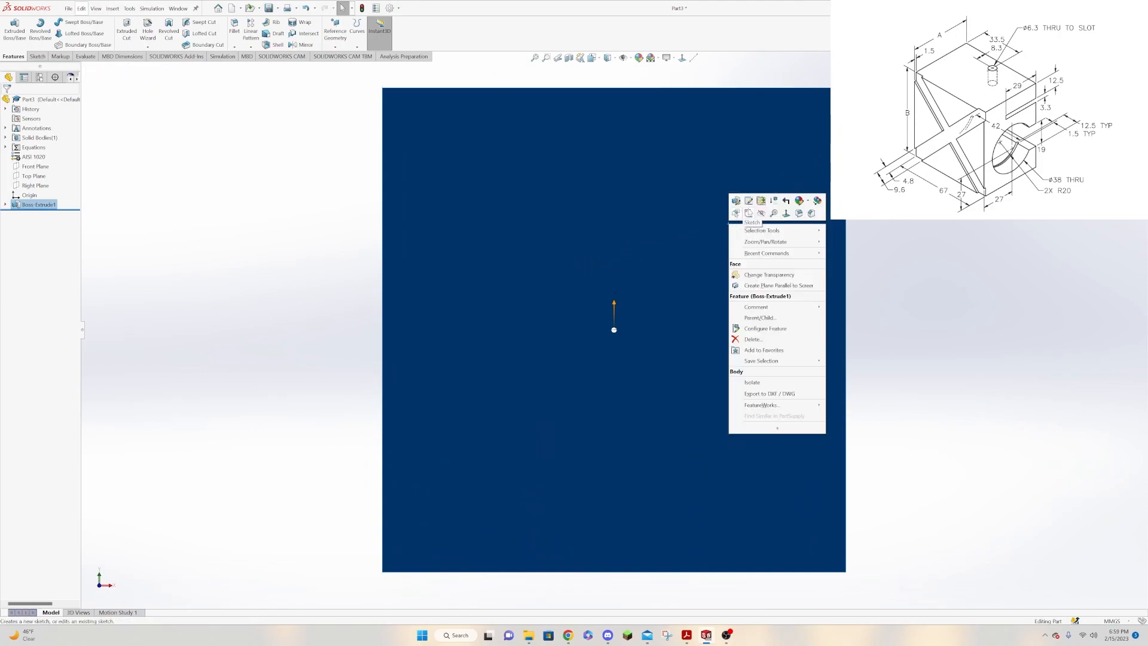
pyautogui.click(749, 213)
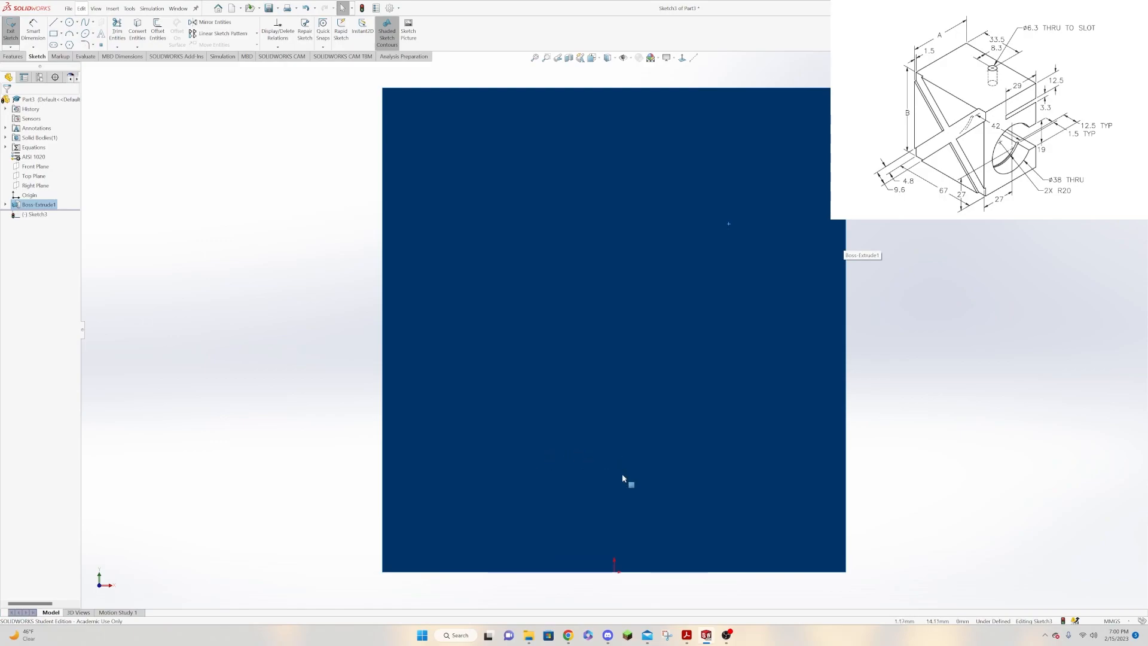
# Draw construction lines along both diagonals of the face, corner to corner.
pyautogui.click(693, 58)
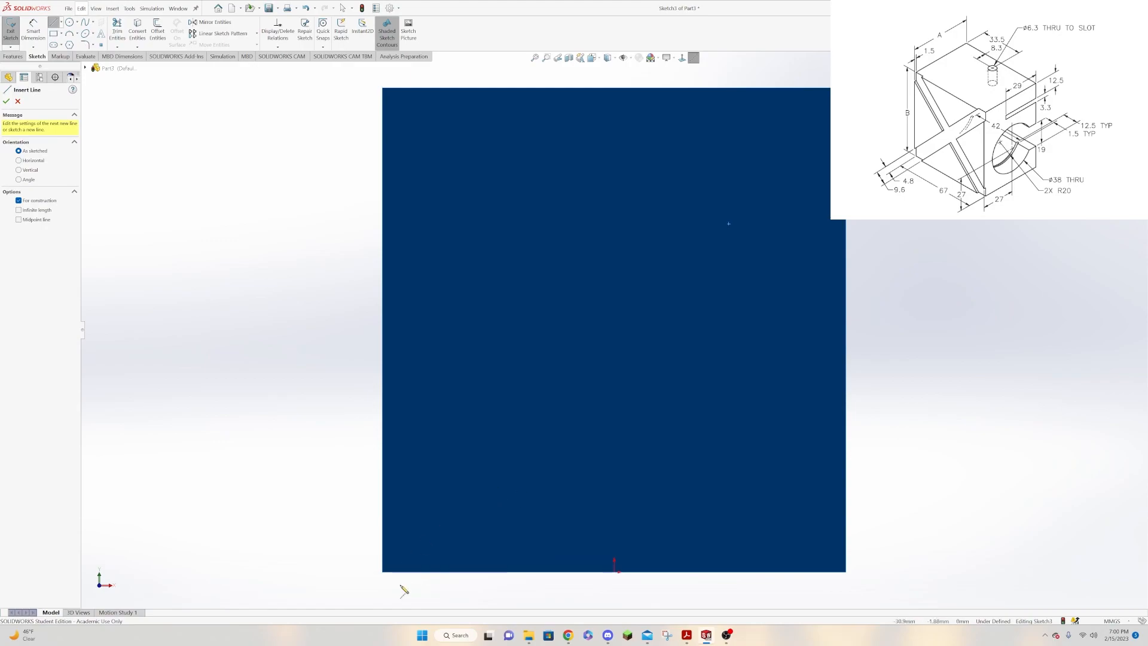
pyautogui.click(383, 571)
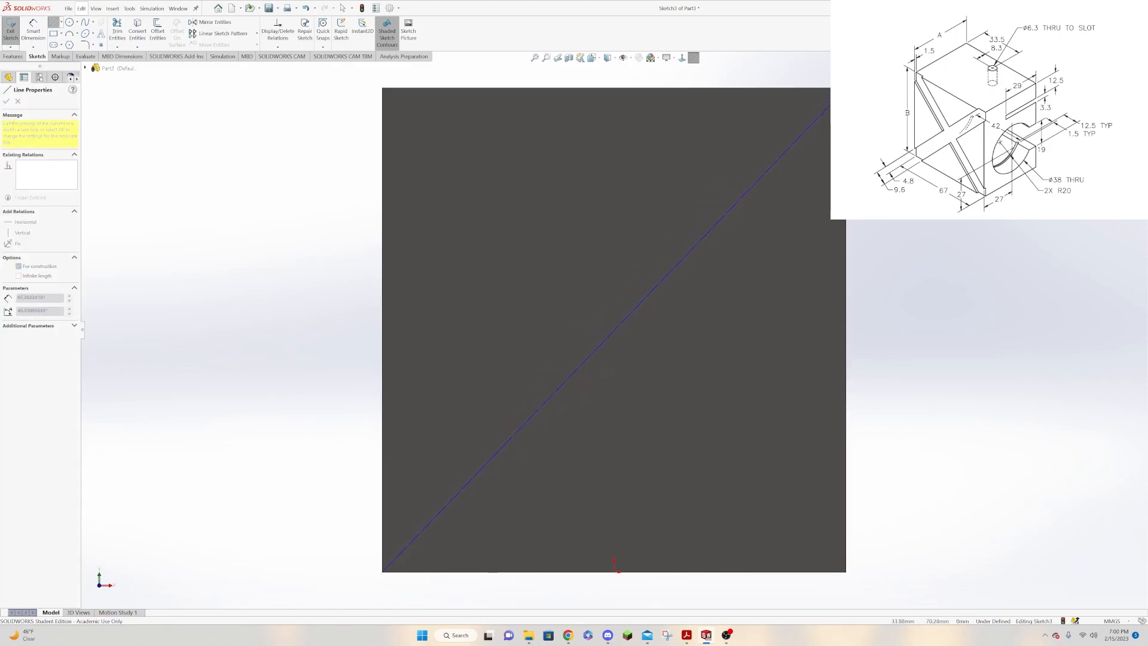
pyautogui.click(845, 88)
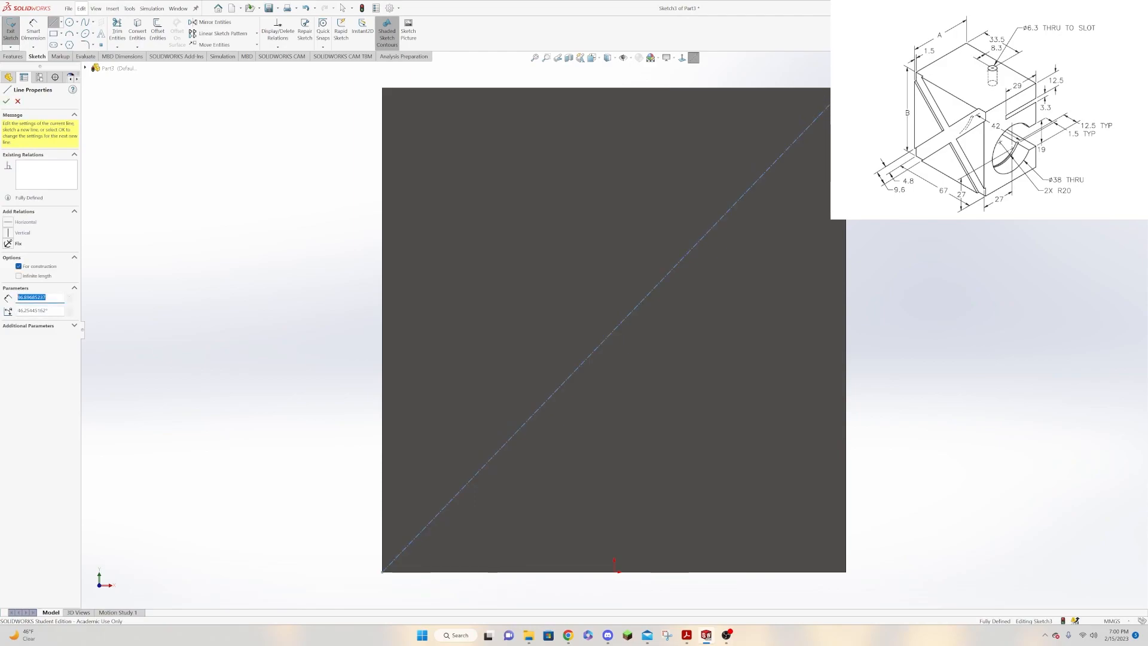
pyautogui.press('Escape')
pyautogui.press('Return')
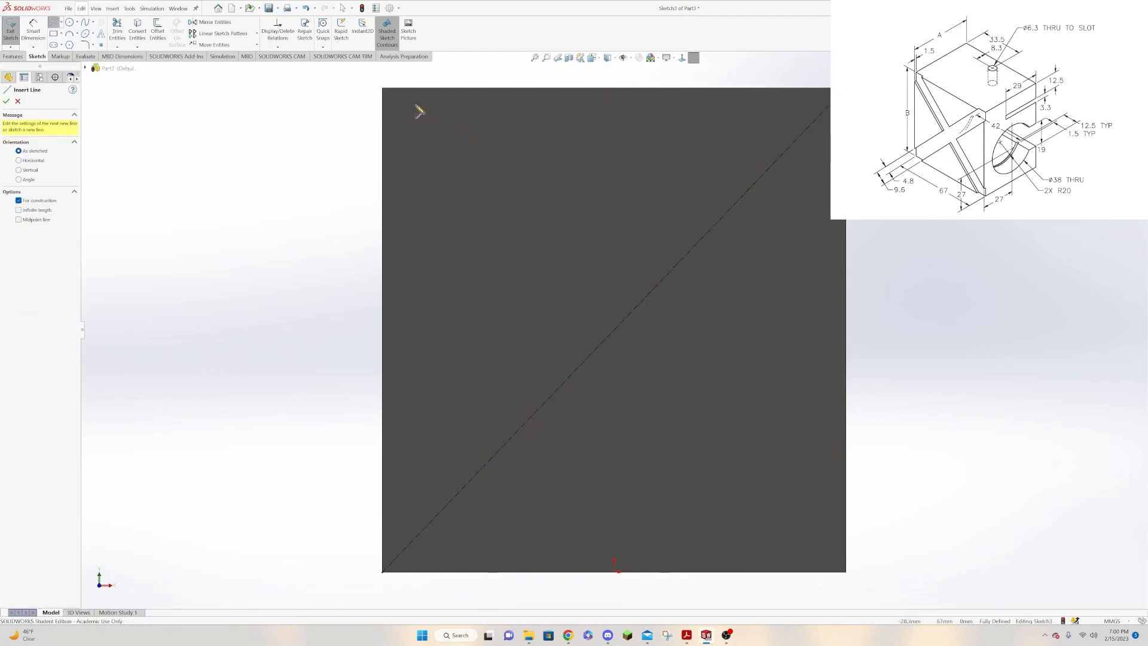
pyautogui.click(383, 89)
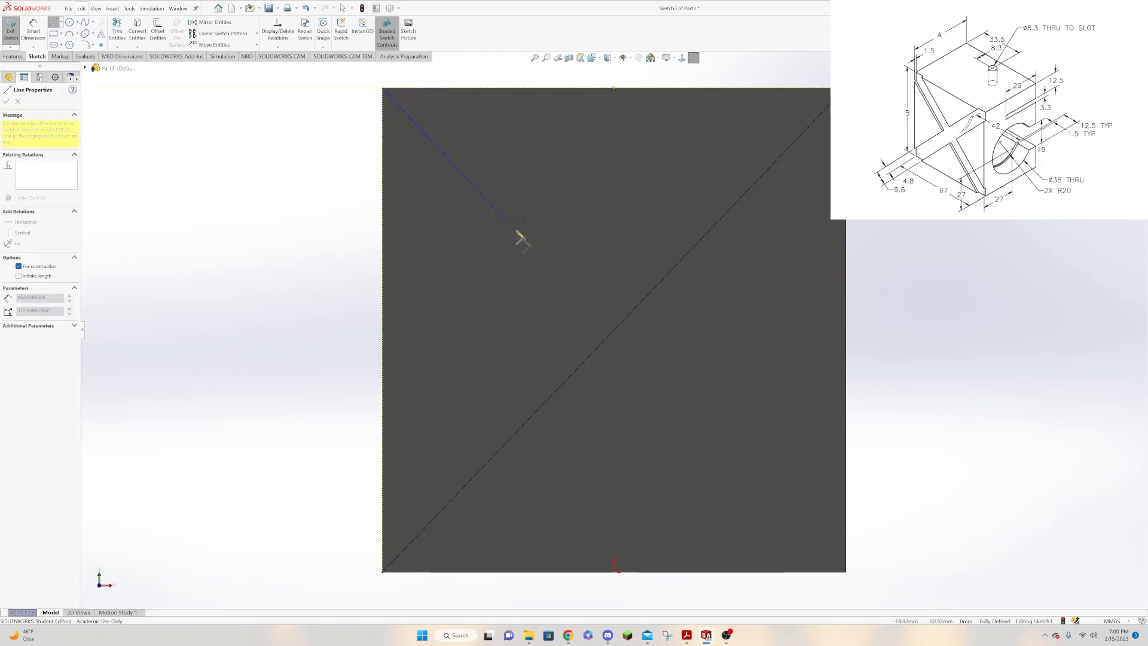
pyautogui.click(846, 572)
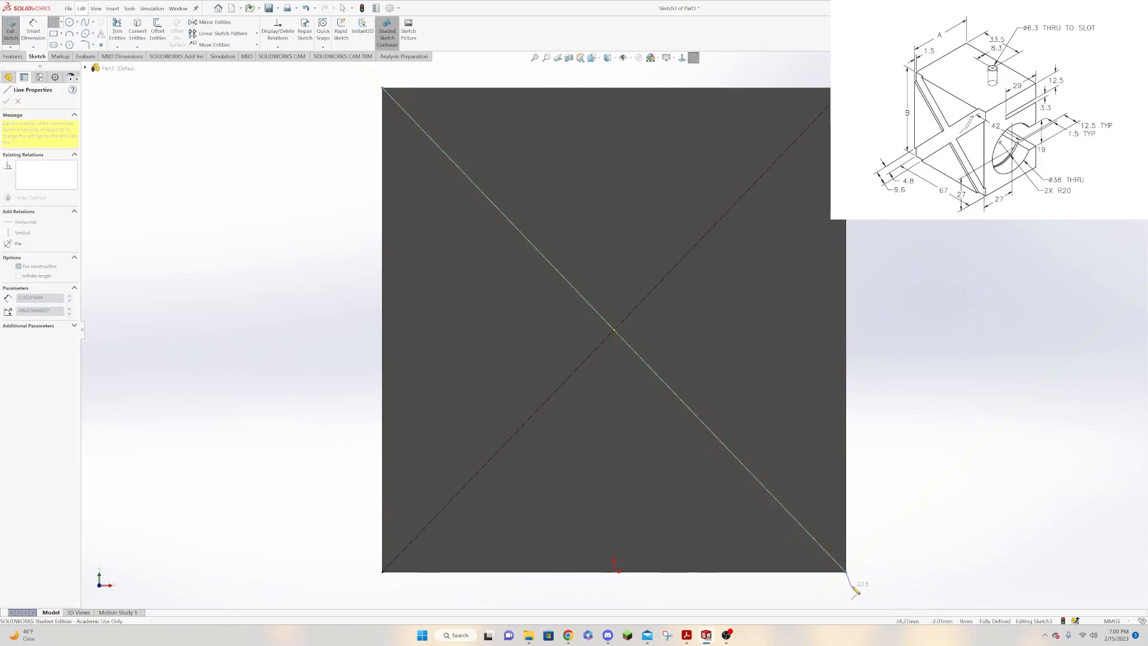
pyautogui.press('Escape')
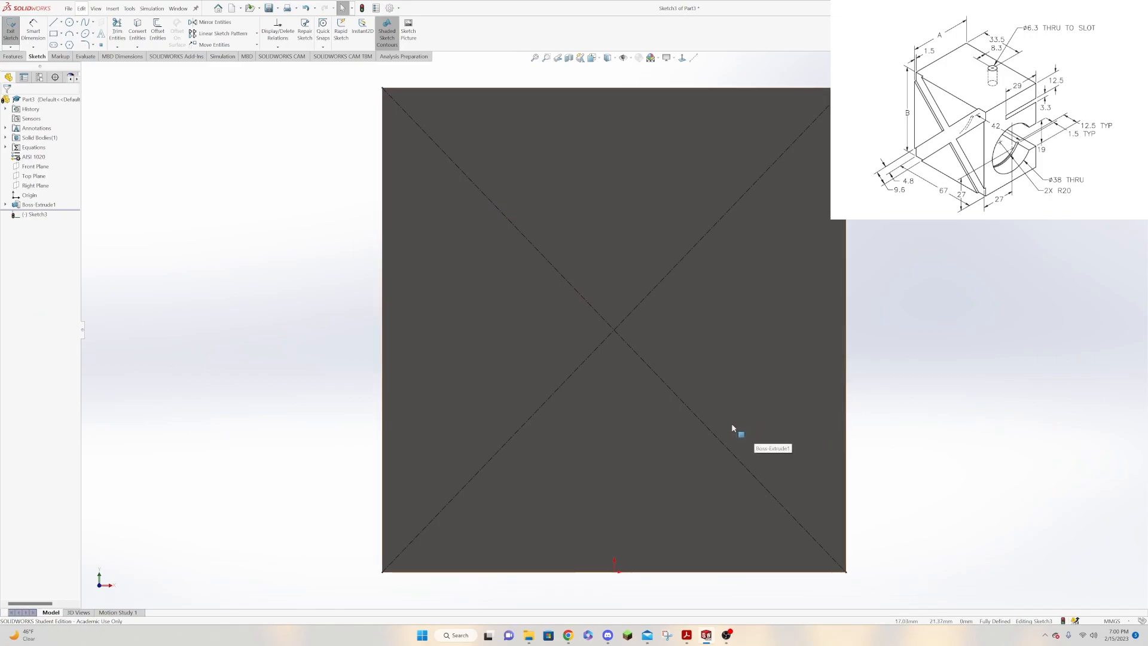
# Offset the diagonal rising from the lower-left corner by 4.8 mm bi-directionally, with dimensions added.
pyautogui.click(527, 423)
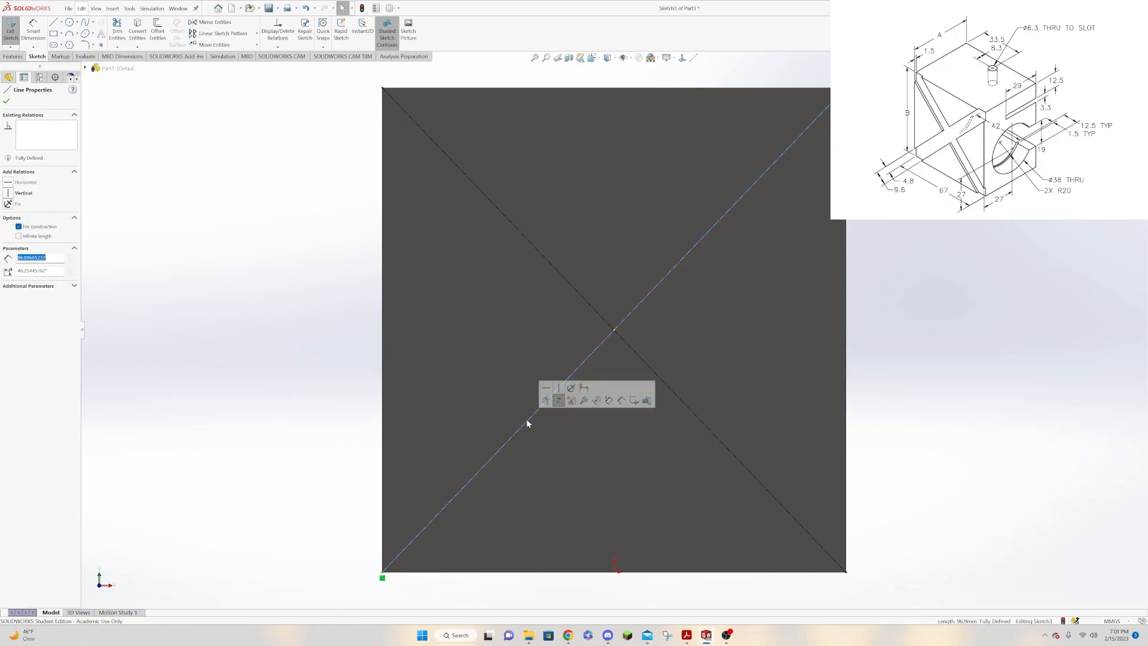
pyautogui.click(157, 31)
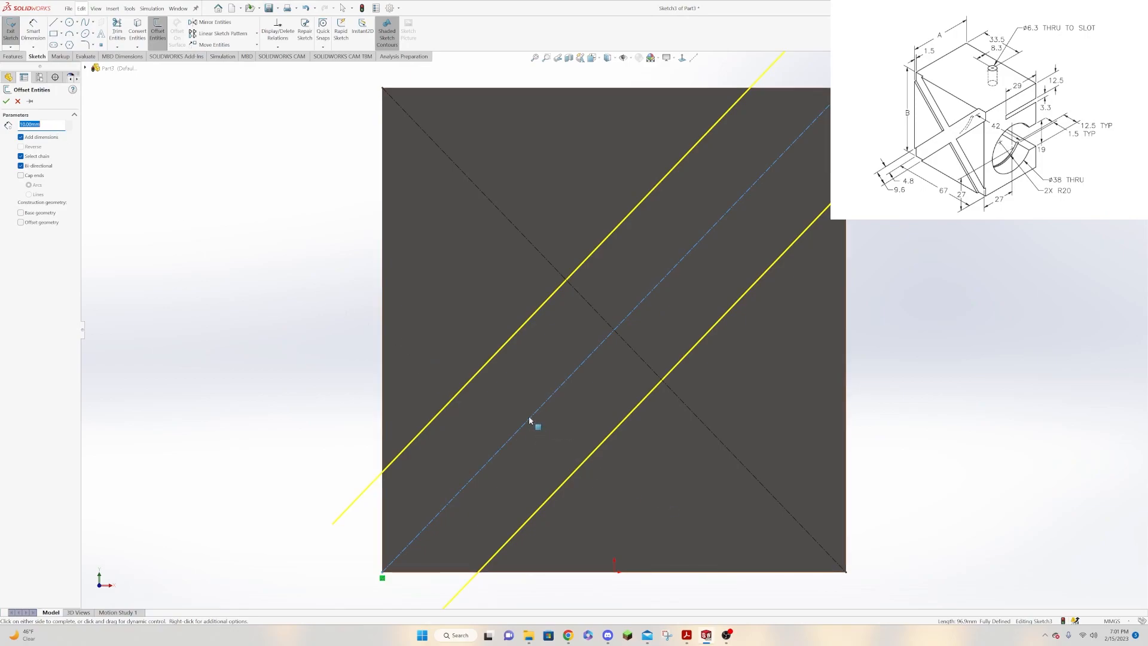
pyautogui.write('4.8')
pyautogui.press('Return')
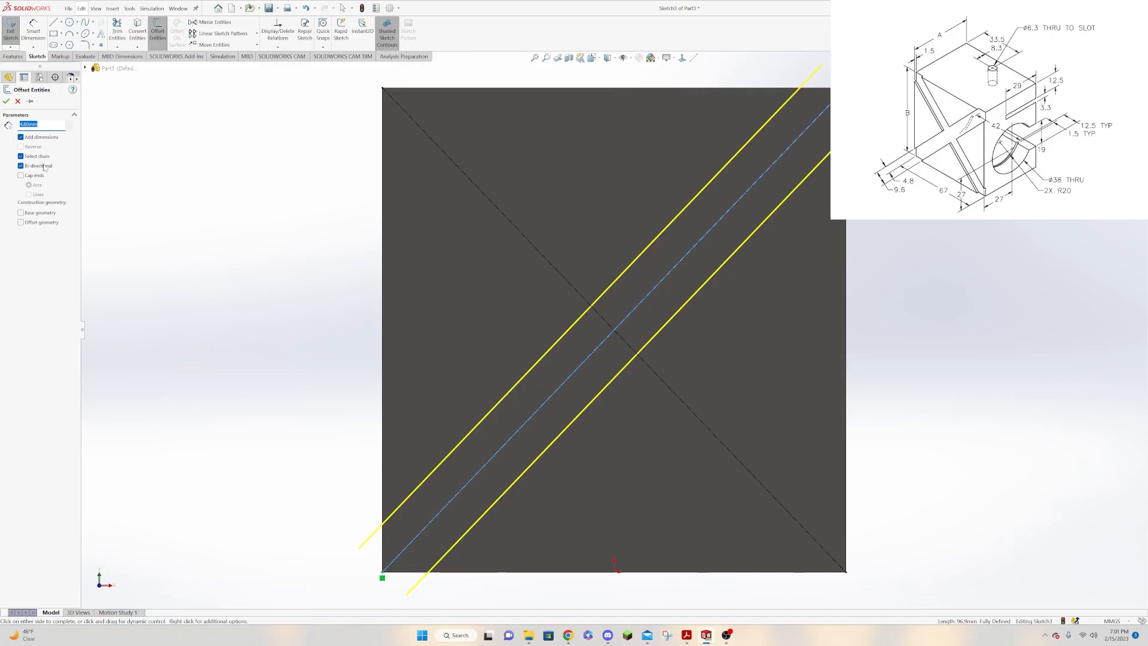
pyautogui.click(7, 101)
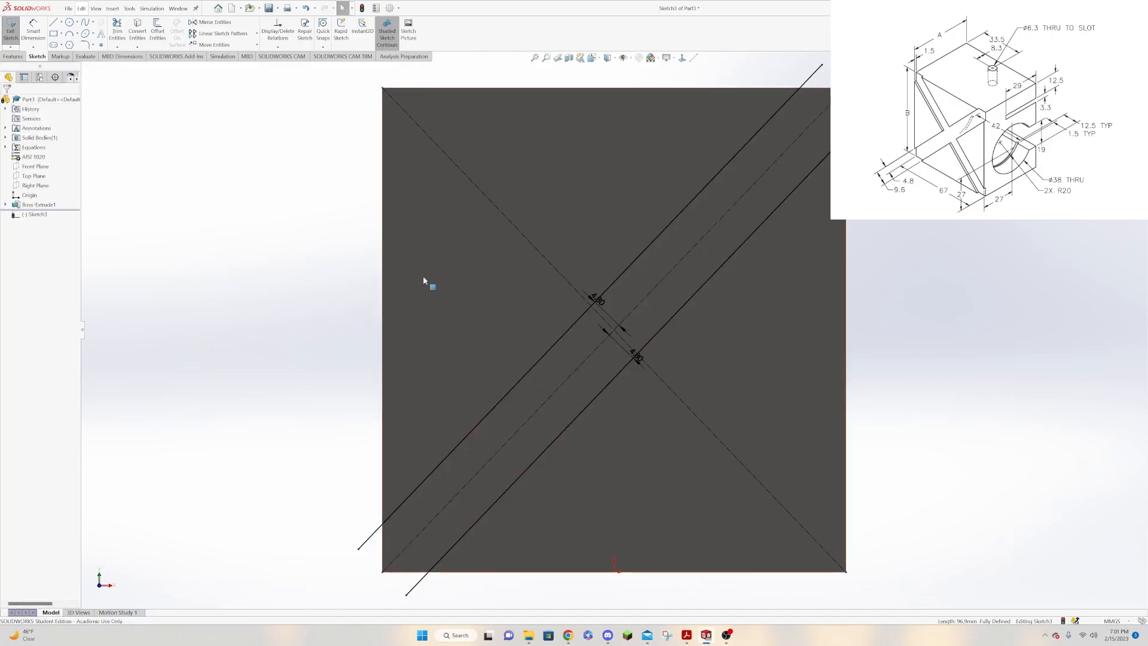
# Offset the other diagonal, descending from the upper-left corner, by 4.8 mm on both sides.
pyautogui.click(540, 252)
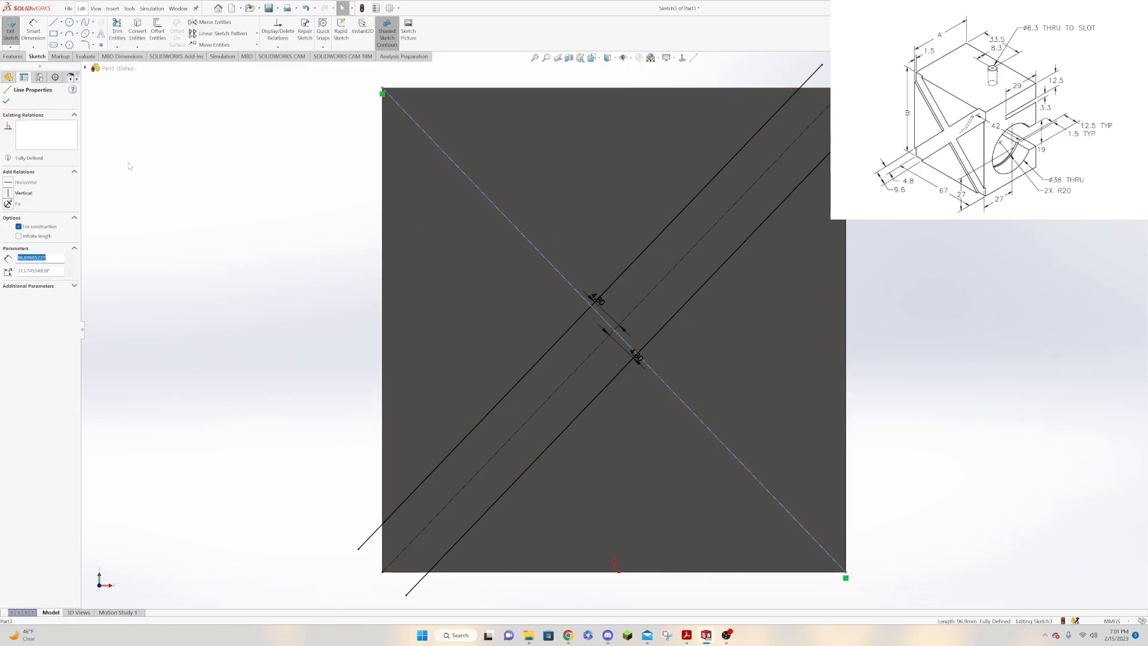
pyautogui.click(157, 30)
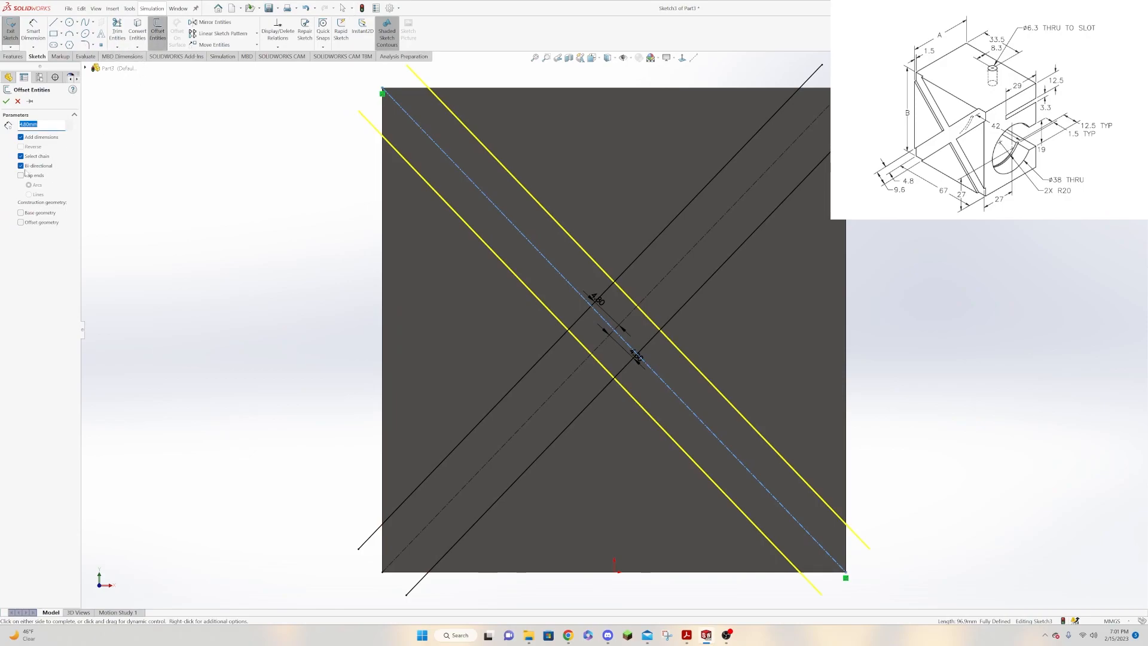
pyautogui.click(7, 101)
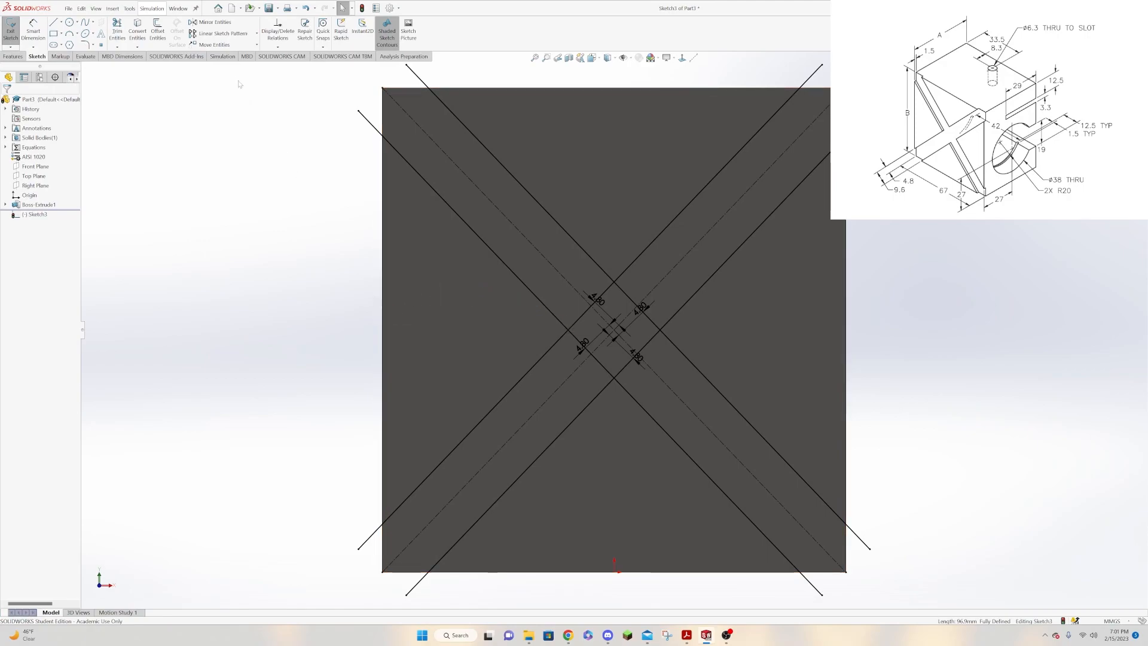
# Convert the four outer edges of the front face into sketch lines.
pyautogui.click(137, 29)
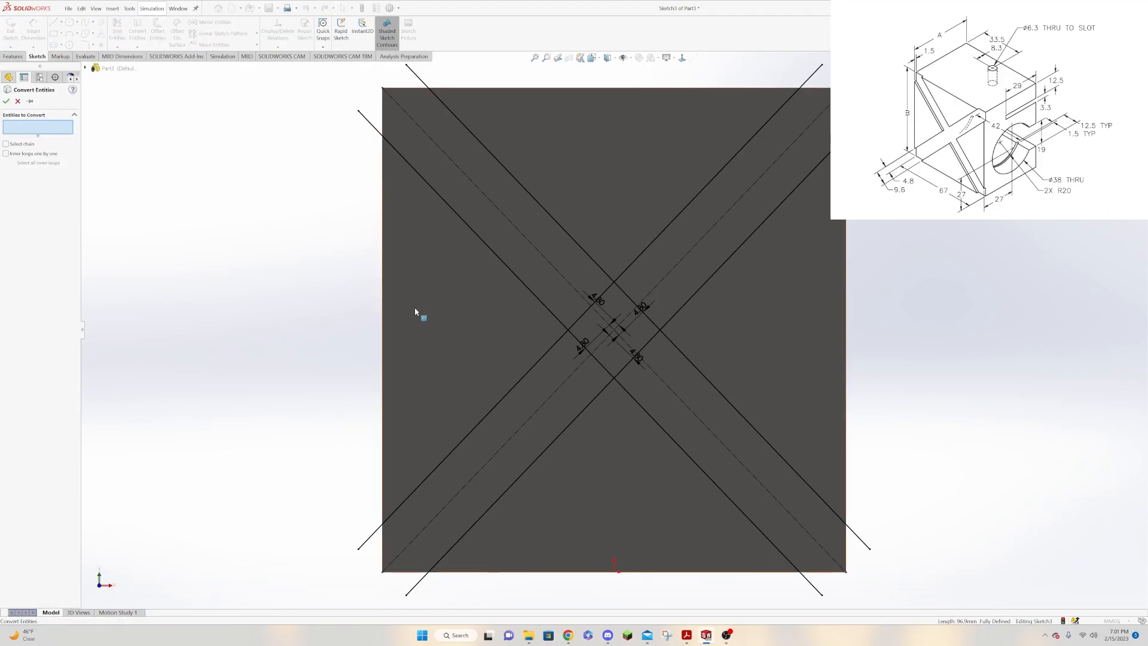
pyautogui.click(383, 323)
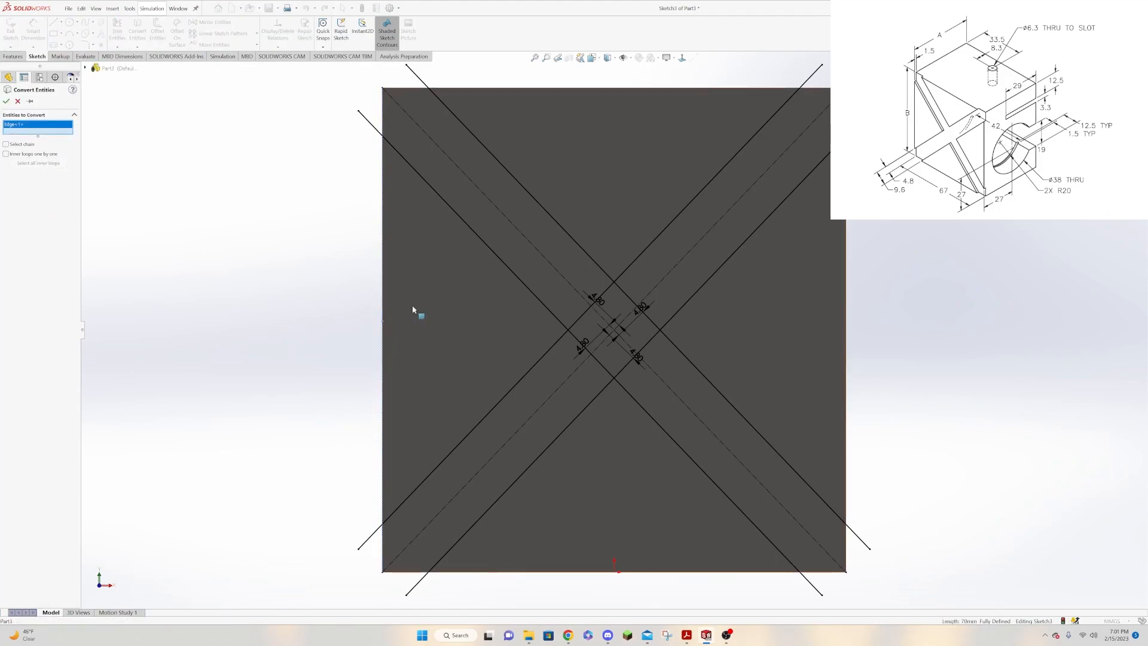
pyautogui.click(575, 89)
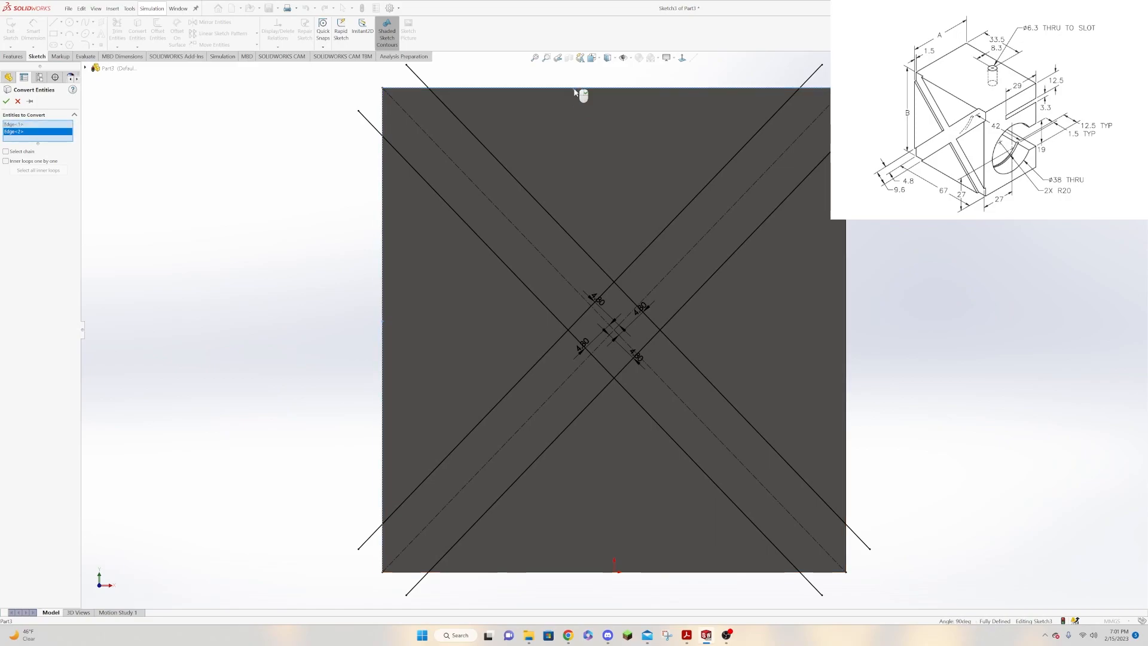
pyautogui.click(846, 221)
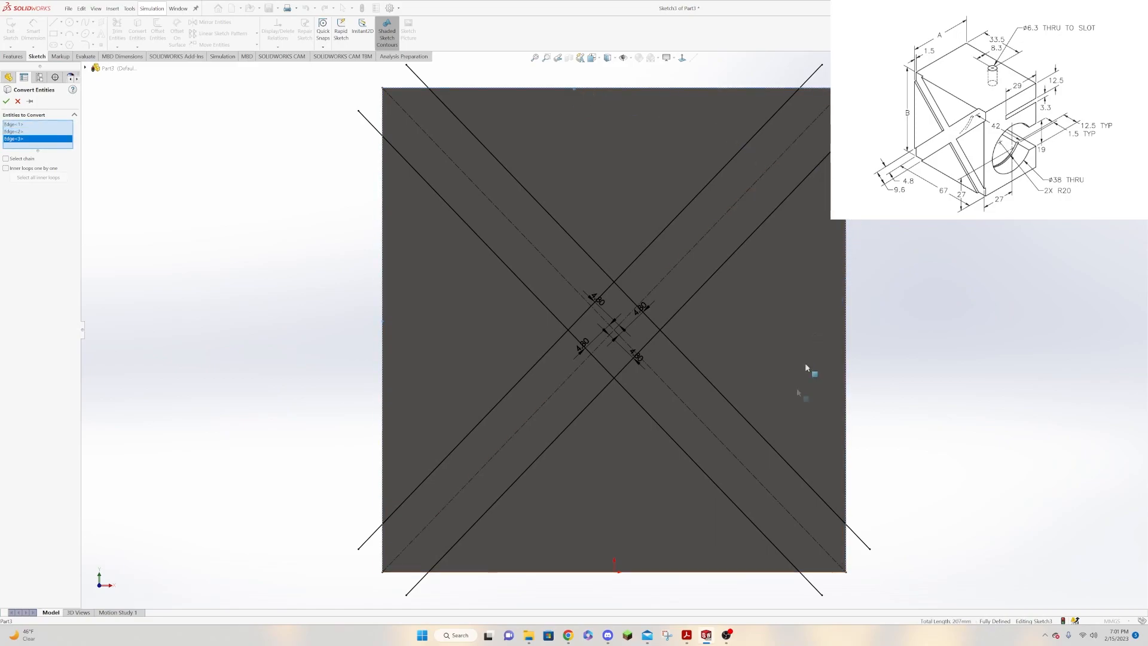
pyautogui.click(702, 572)
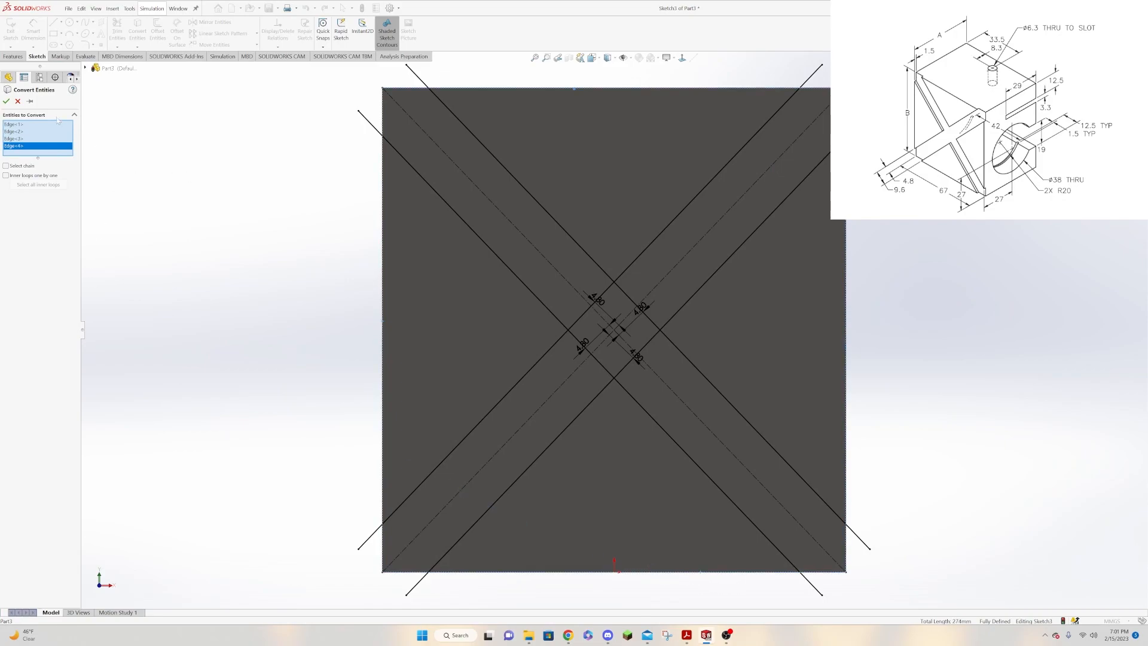
pyautogui.click(9, 101)
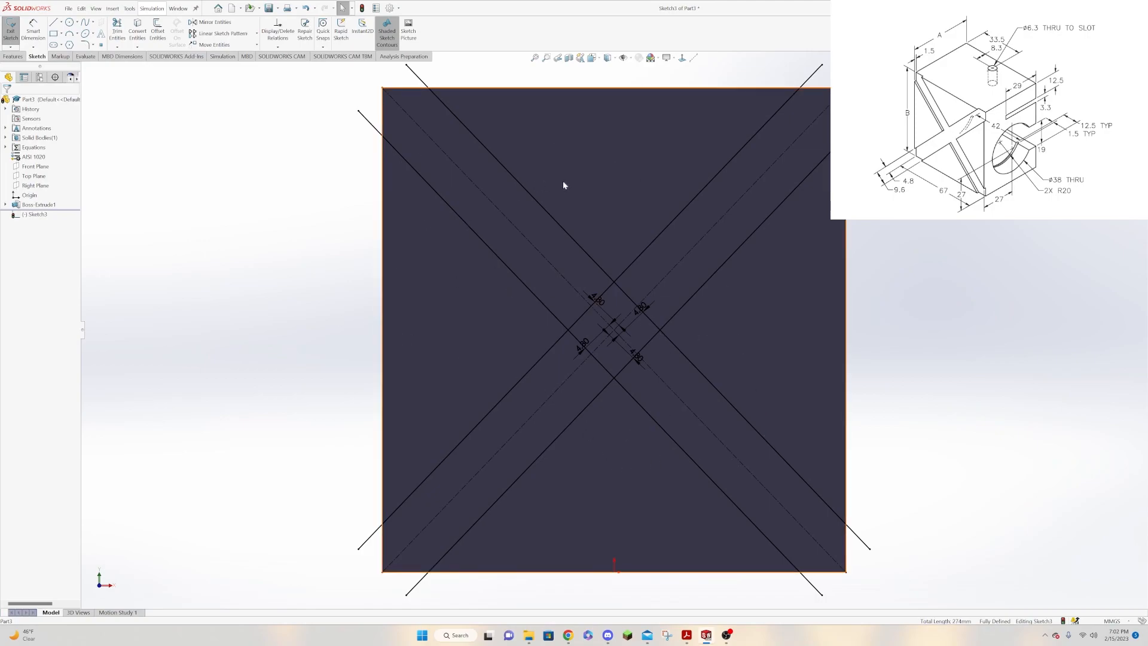
# Power trim the offset line ends overhanging the face and the middle pieces of the outline between the diagonal strips.
pyautogui.click(119, 24)
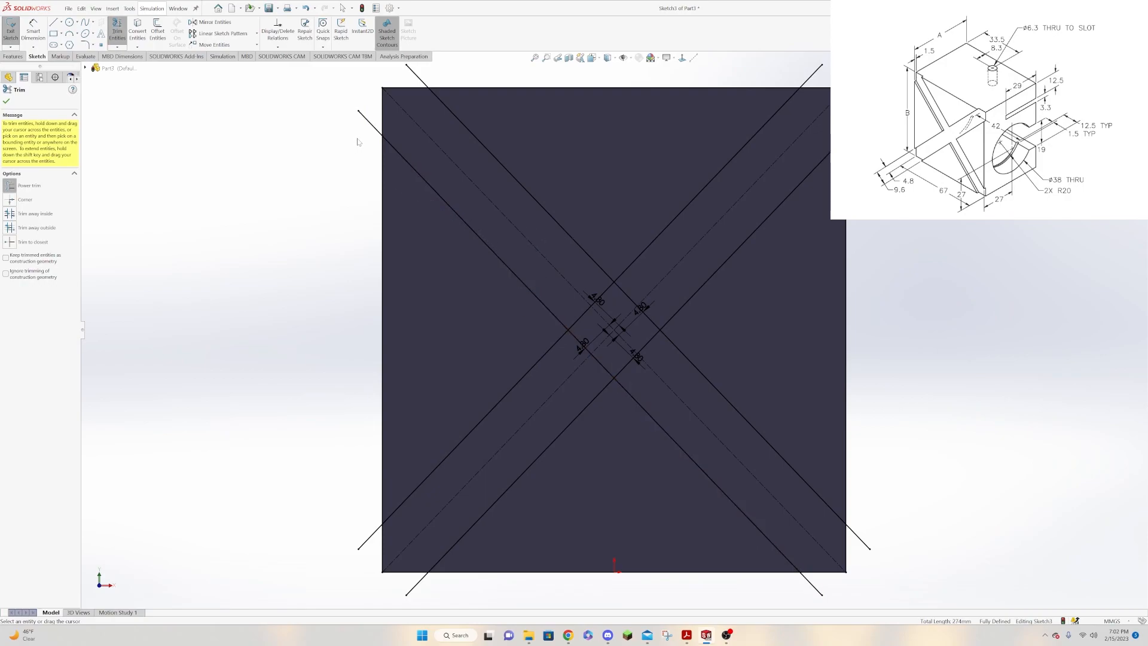
pyautogui.click(365, 119)
pyautogui.click(424, 82)
pyautogui.click(812, 76)
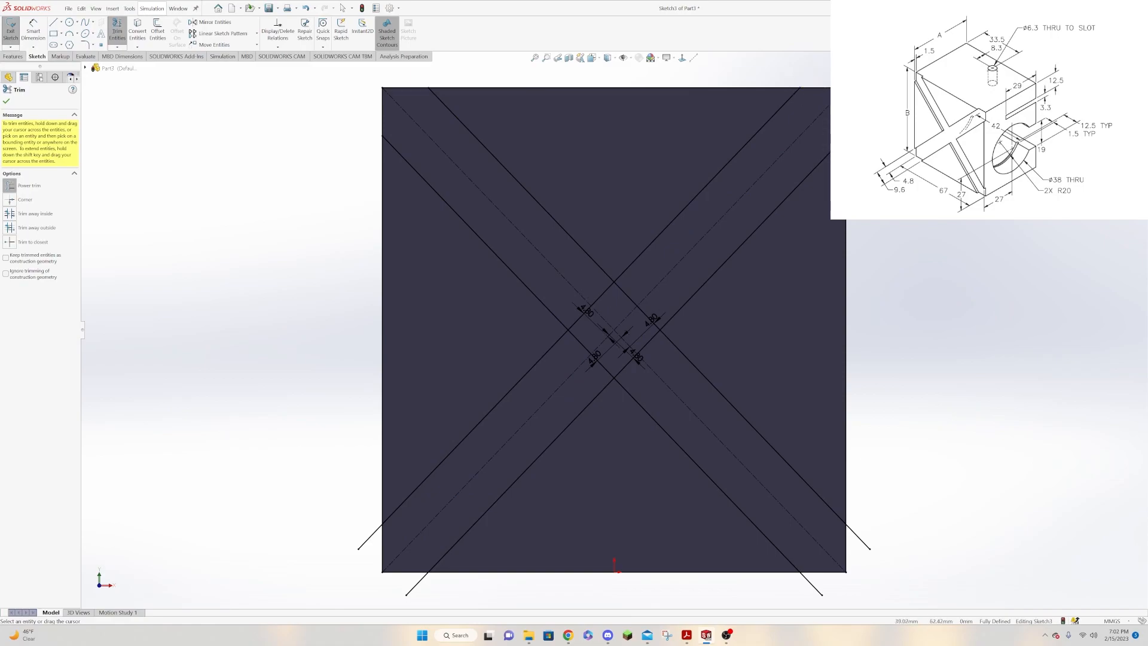
pyautogui.moveTo(869, 513); pyautogui.dragTo(858, 557)
pyautogui.moveTo(803, 603); pyautogui.dragTo(816, 581)
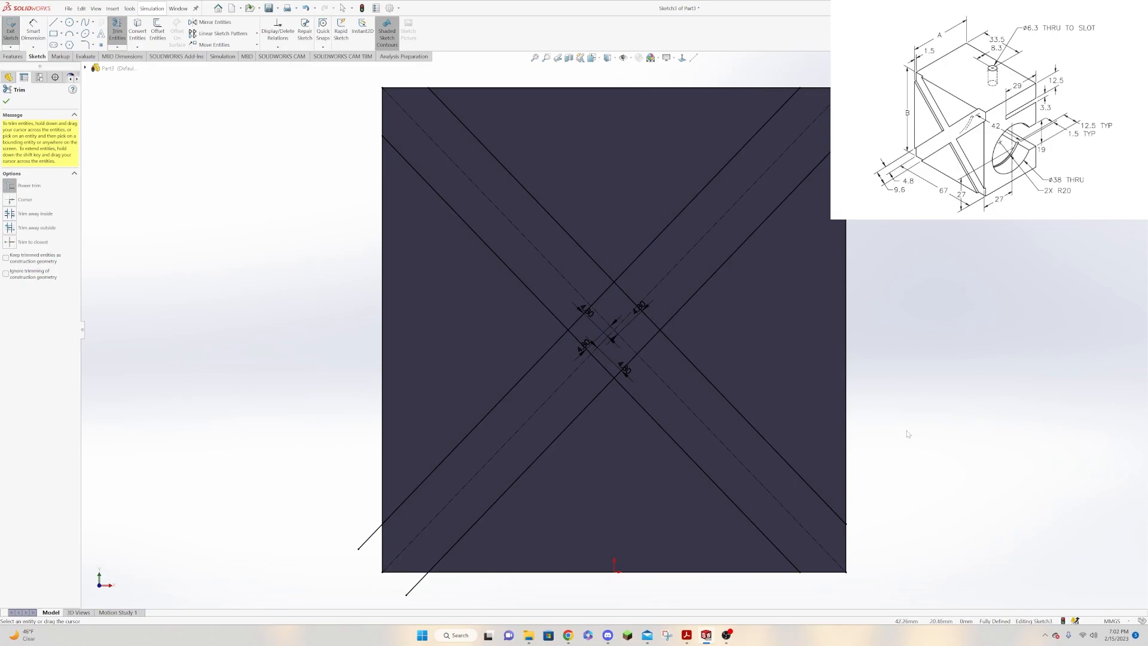
pyautogui.moveTo(907, 434); pyautogui.dragTo(838, 420)
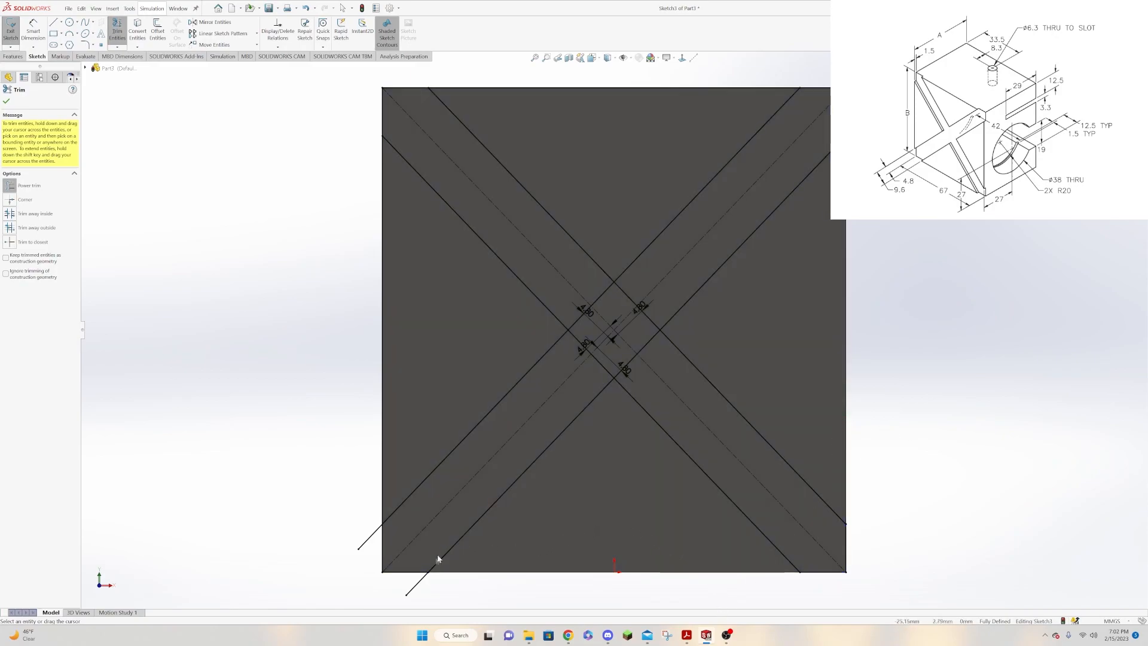
pyautogui.moveTo(421, 592); pyautogui.dragTo(362, 553)
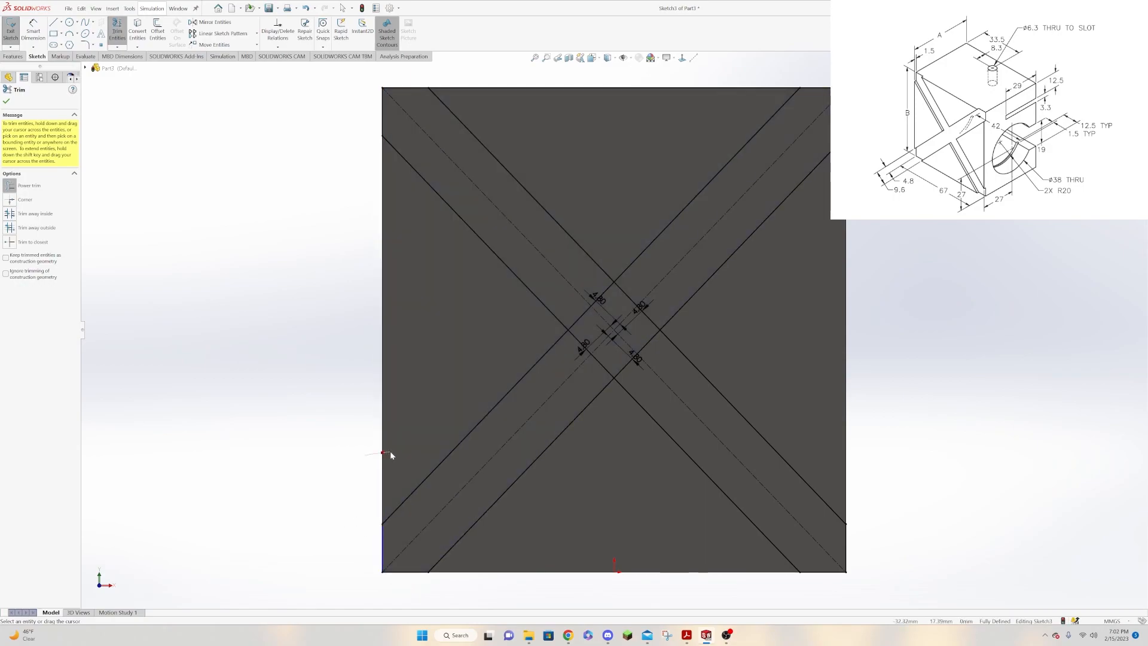
pyautogui.moveTo(500, 73); pyautogui.dragTo(508, 94)
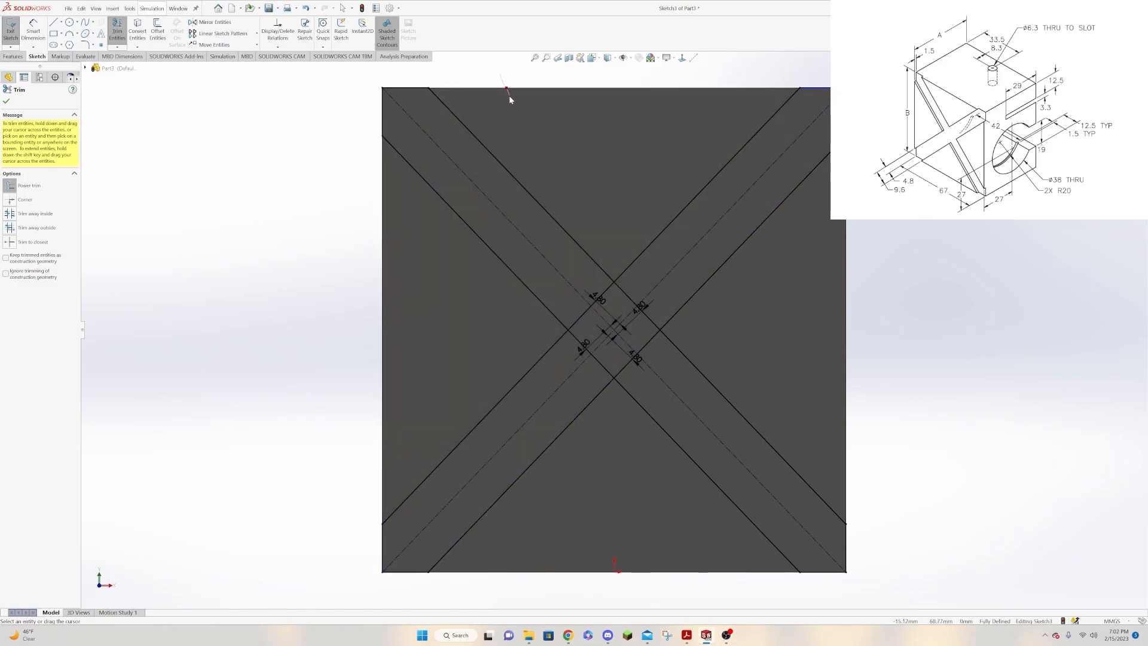
# Trim the offset line segments crossing at the face's centre to leave one closed X-shaped profile.
pyautogui.moveTo(569, 318)
pyautogui.mouseDown()
pyautogui.moveTo(580, 326)
pyautogui.moveTo(608, 296)
pyautogui.mouseUp()
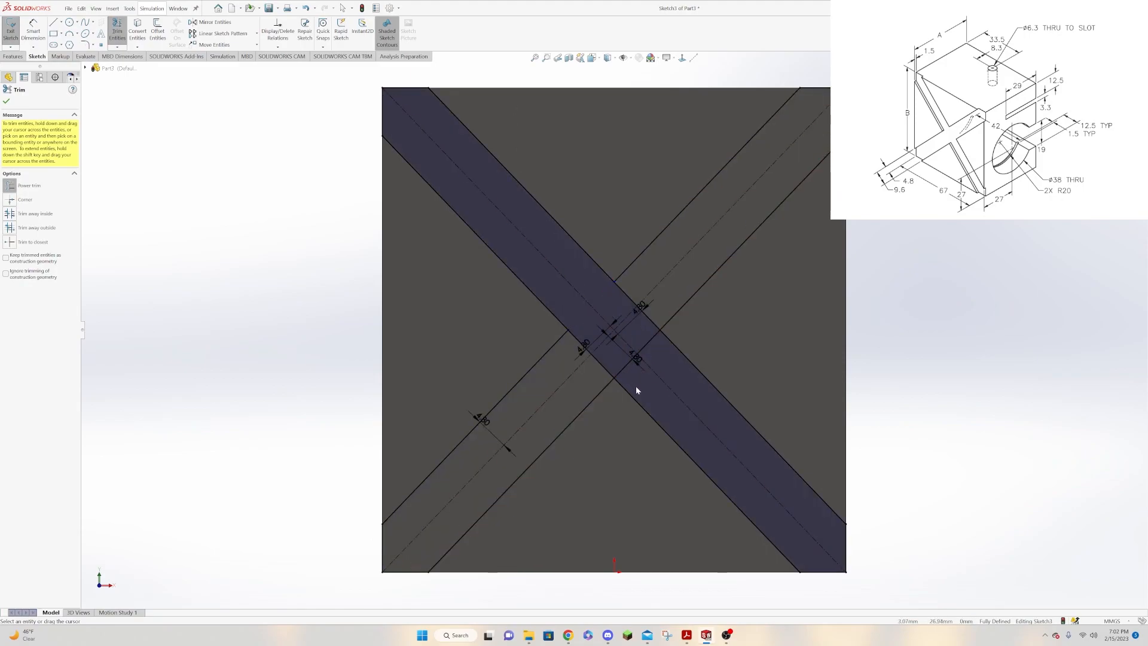
pyautogui.moveTo(623, 376)
pyautogui.mouseDown()
pyautogui.moveTo(601, 374)
pyautogui.moveTo(582, 333)
pyautogui.moveTo(630, 287)
pyautogui.mouseUp()
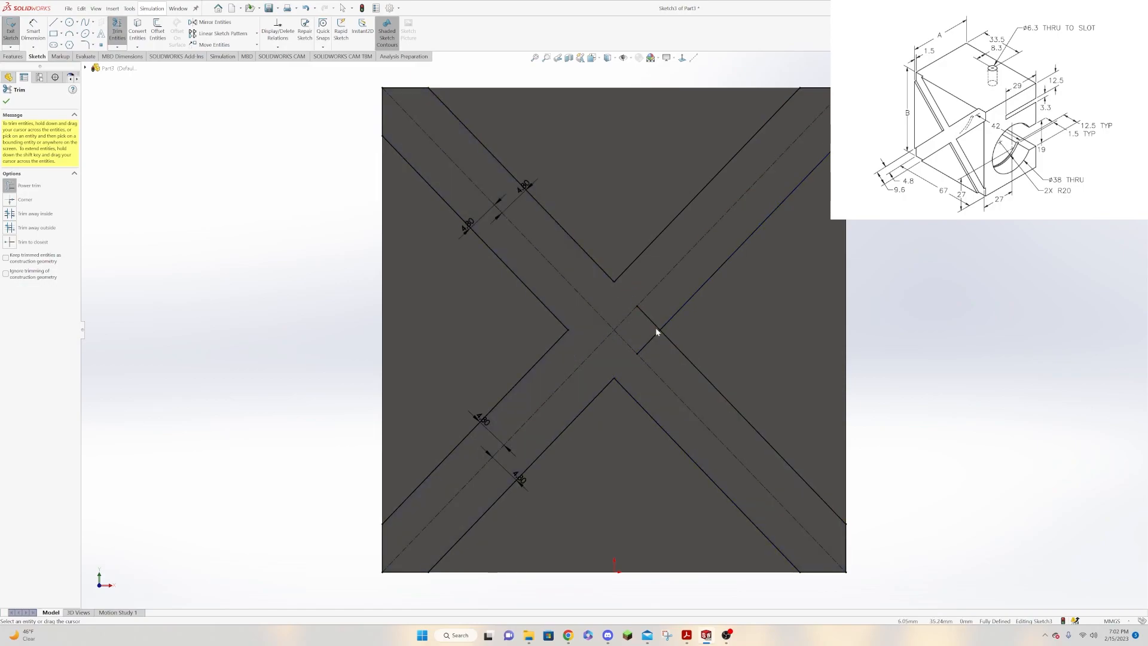
pyautogui.moveTo(651, 343); pyautogui.dragTo(651, 339)
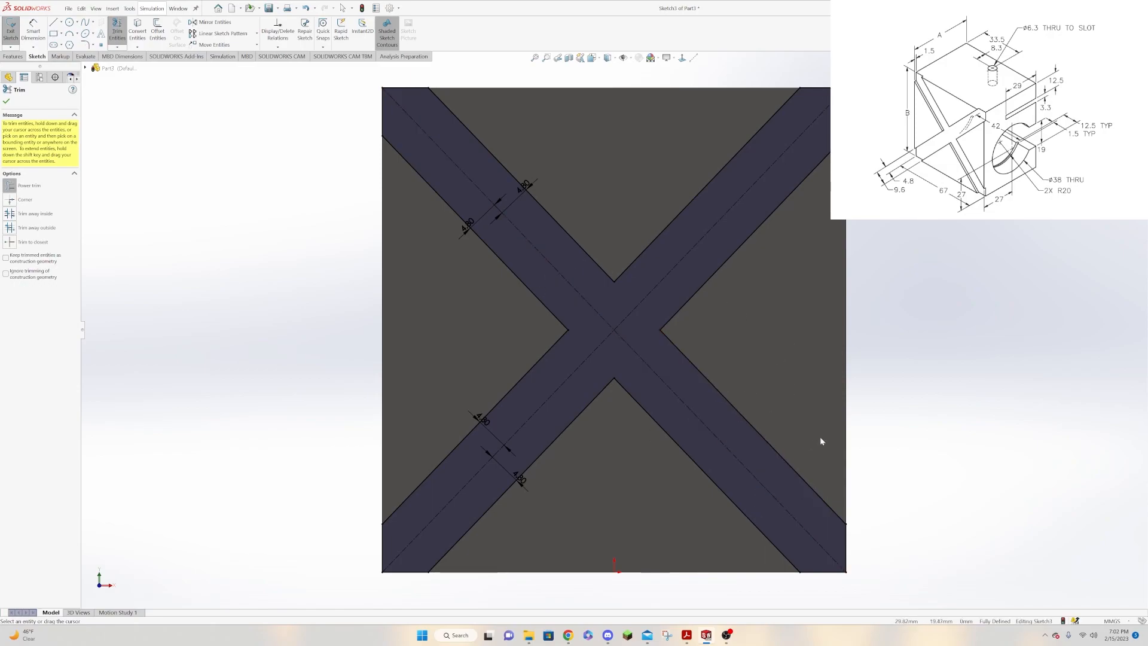
pyautogui.click(7, 103)
# Cut-extrude the X-shaped profile 1.5 mm deep into the front face.
pyautogui.click(8, 57)
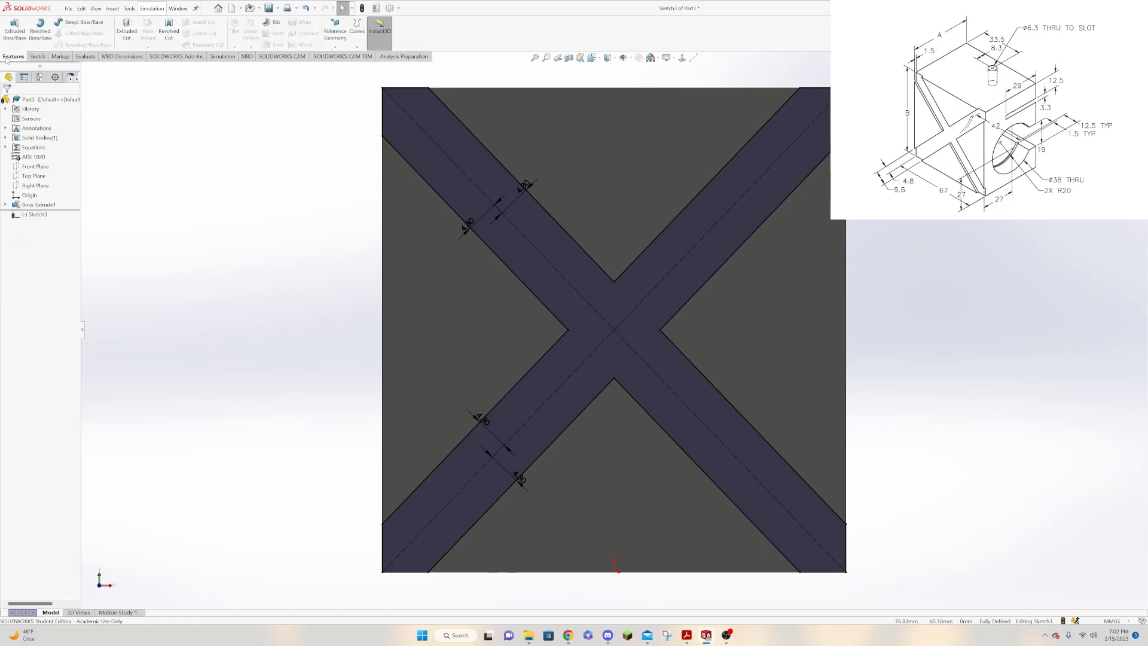
pyautogui.click(126, 30)
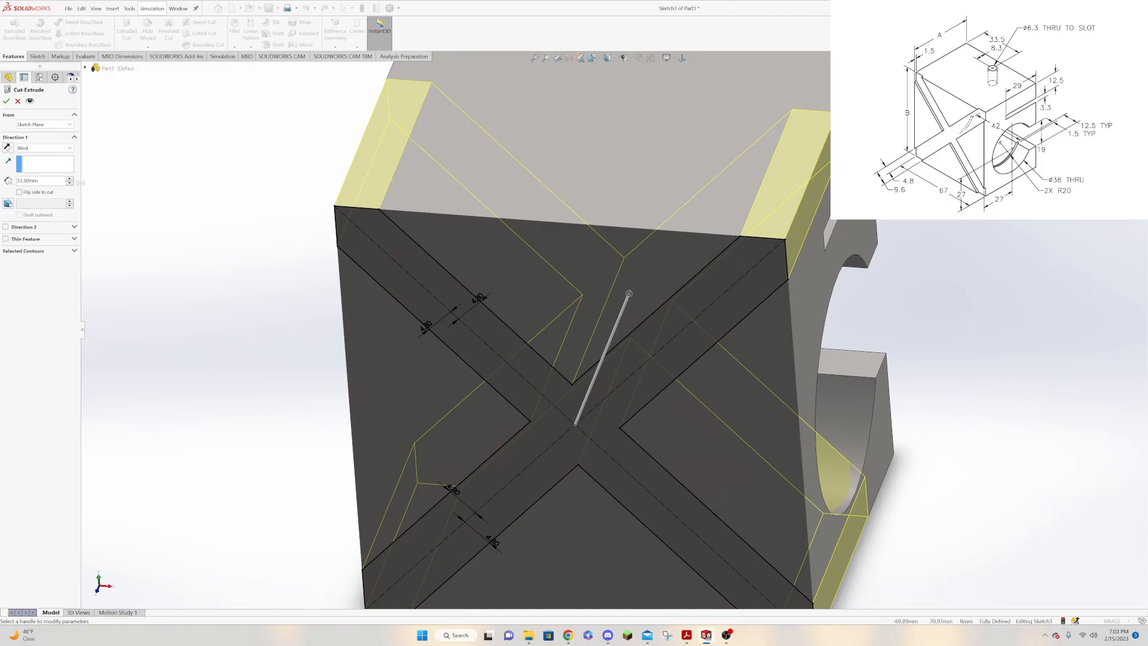
pyautogui.rightClick(30, 181)
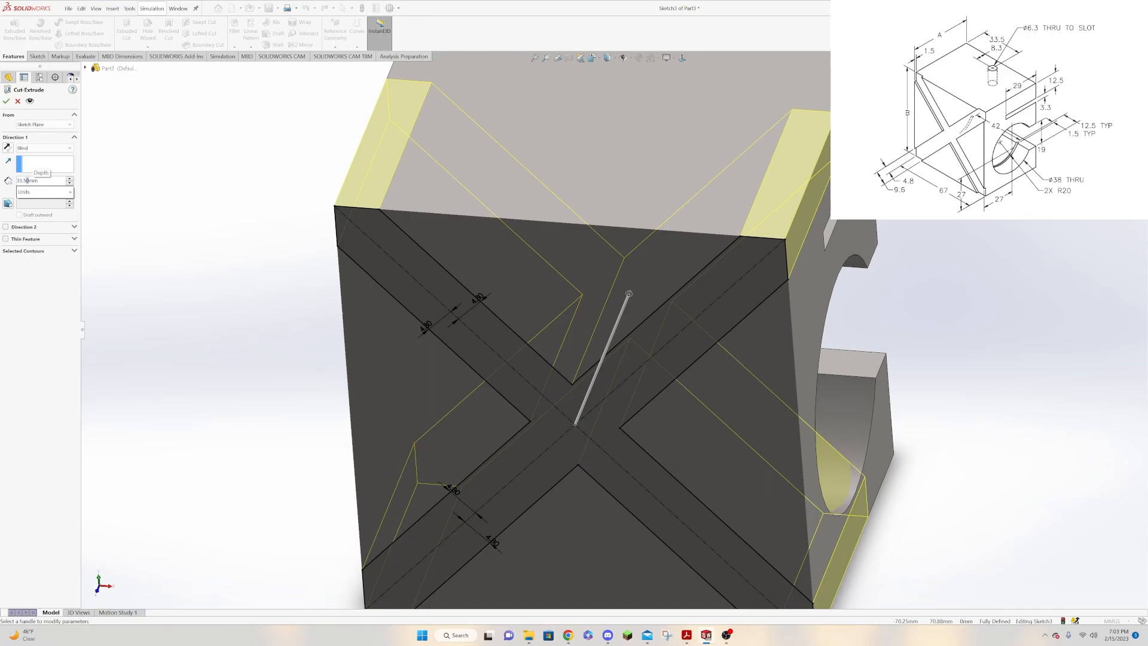
pyautogui.press('Escape')
pyautogui.write('1.5')
pyautogui.press('Return')
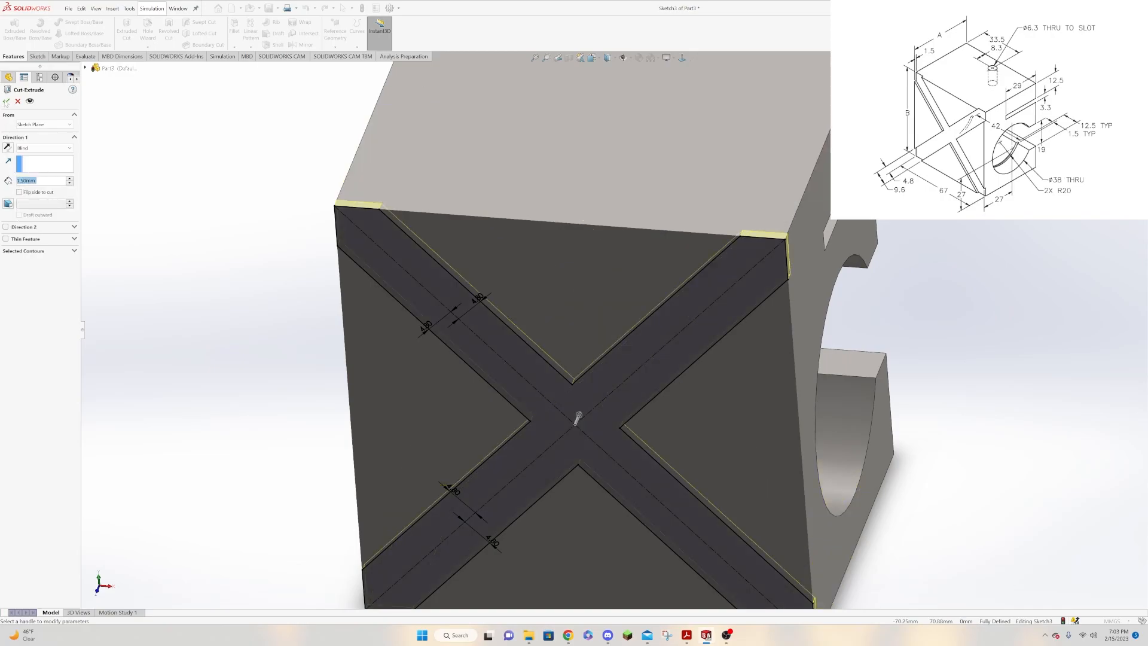
pyautogui.click(6, 100)
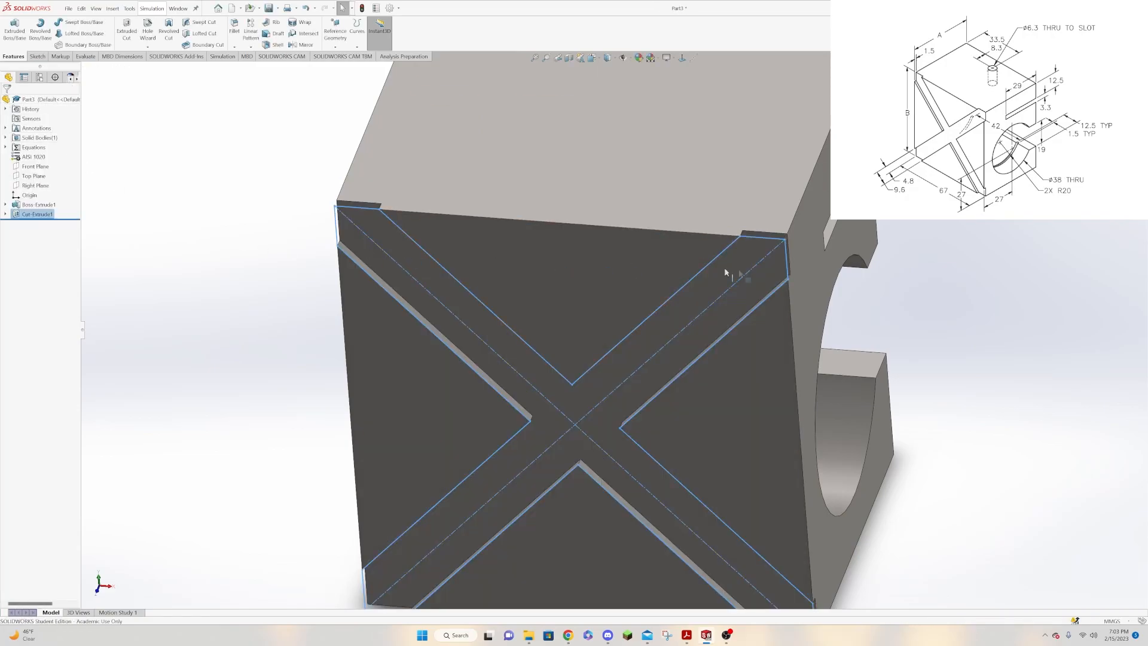
# Start a sketch on the block's top face and draw a circle about 6.7 mm in diameter near the rear edge.
pyautogui.click(970, 332)
pyautogui.moveTo(984, 268); pyautogui.dragTo(1018, 287, button='middle')
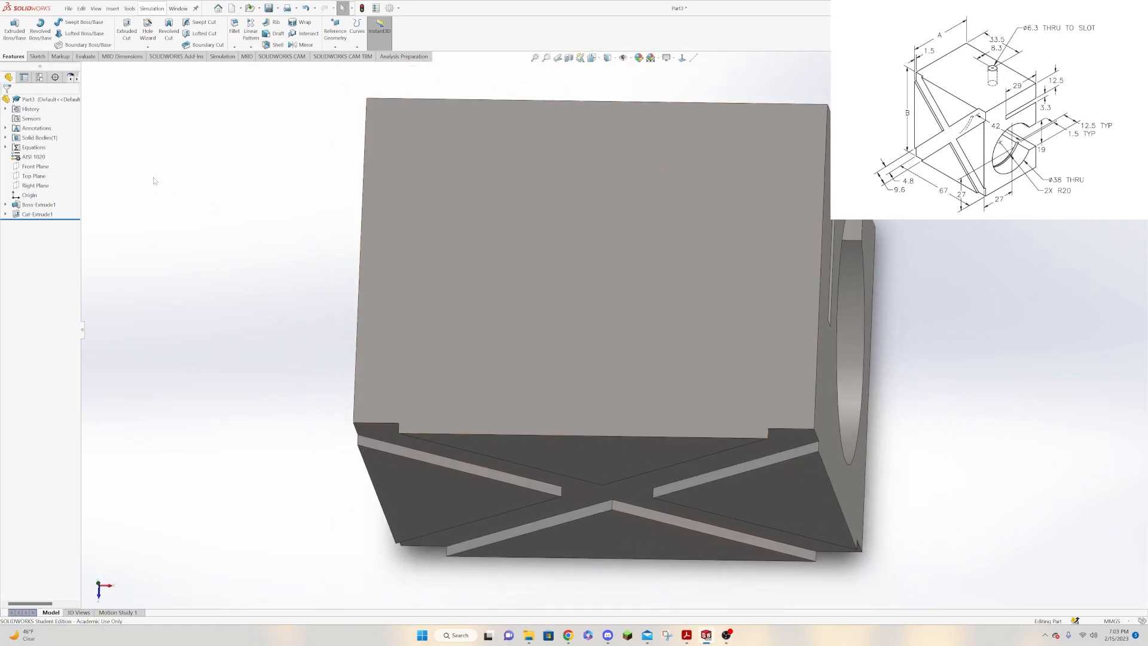
pyautogui.click(389, 184)
pyautogui.click(488, 183)
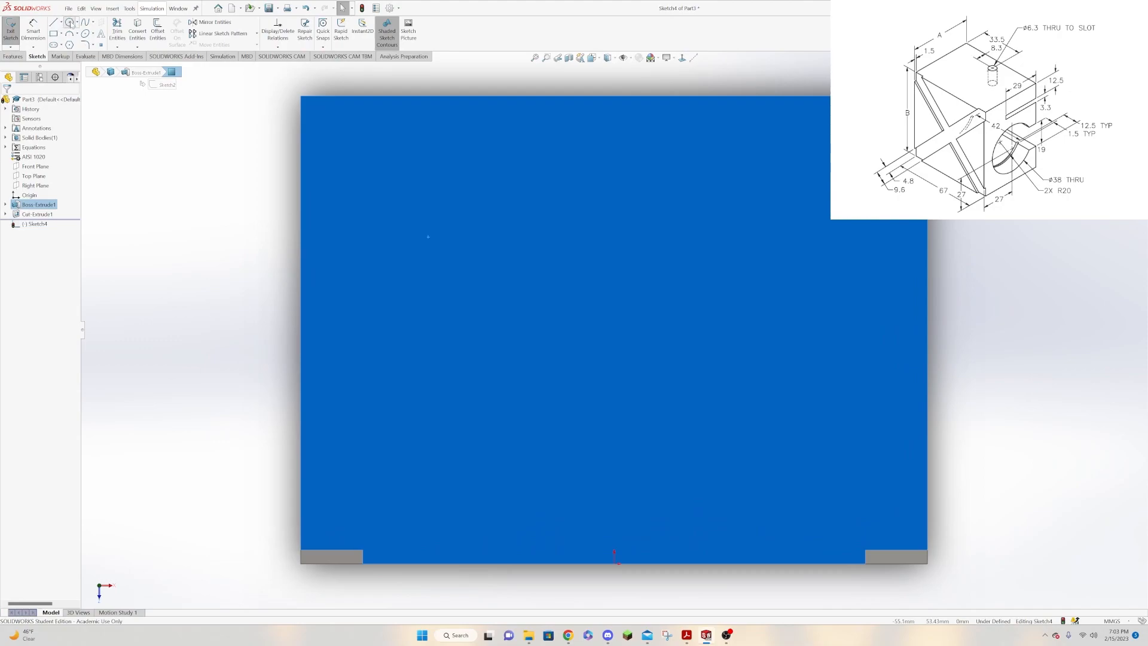
pyautogui.click(70, 22)
pyautogui.click(620, 146)
pyautogui.click(630, 174)
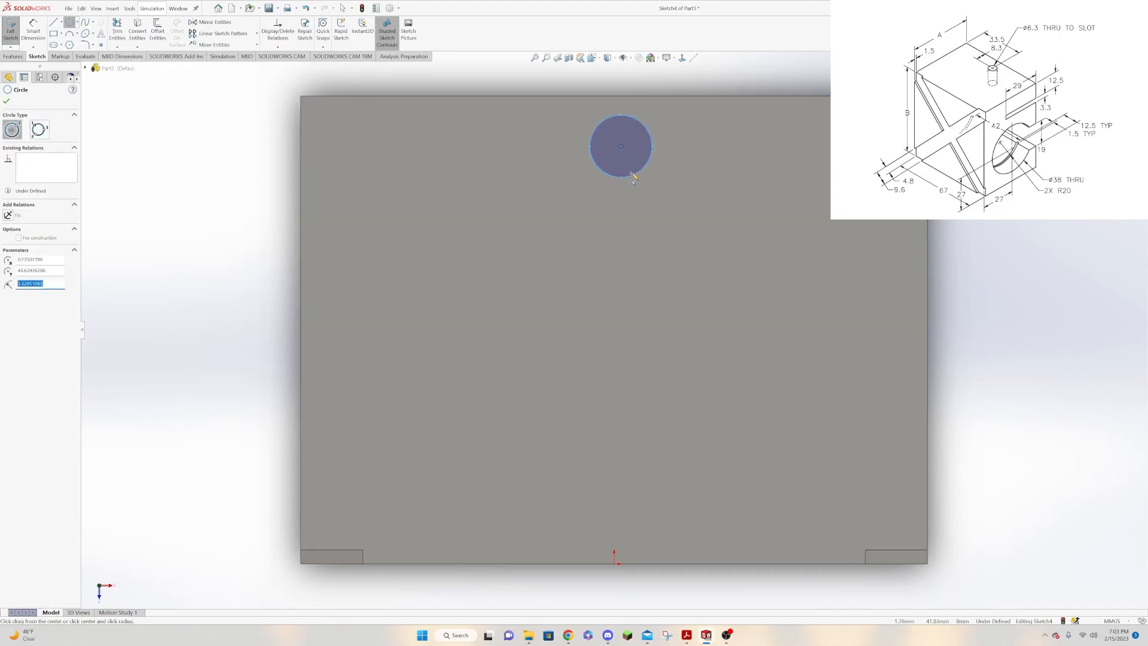
pyautogui.click(6, 103)
# Dimension the circle's diameter at 6.3 mm.
pyautogui.click(33, 32)
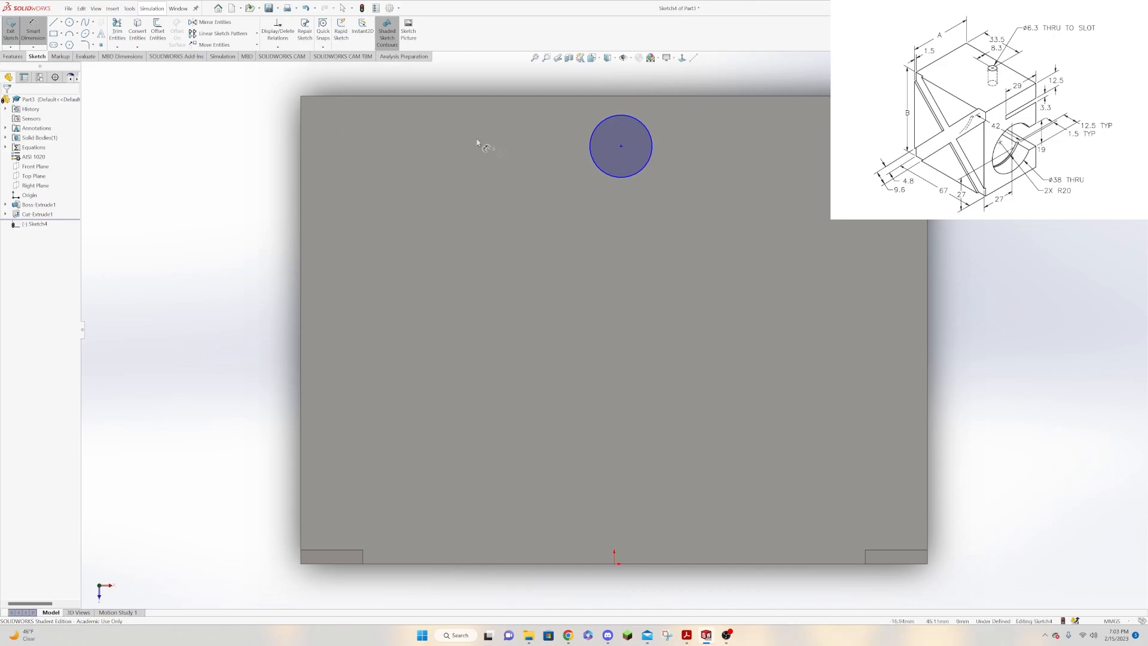
pyautogui.click(651, 158)
pyautogui.click(721, 167)
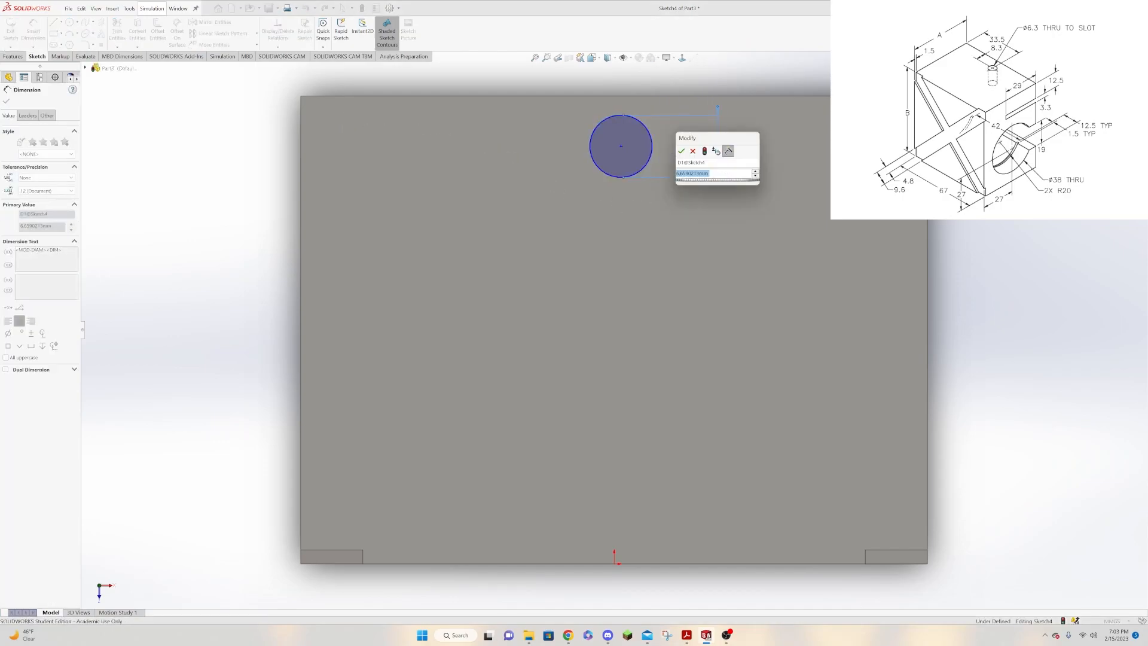
pyautogui.write('3')
pyautogui.press('BackSpace')
pyautogui.write('6.3')
pyautogui.press('Return')
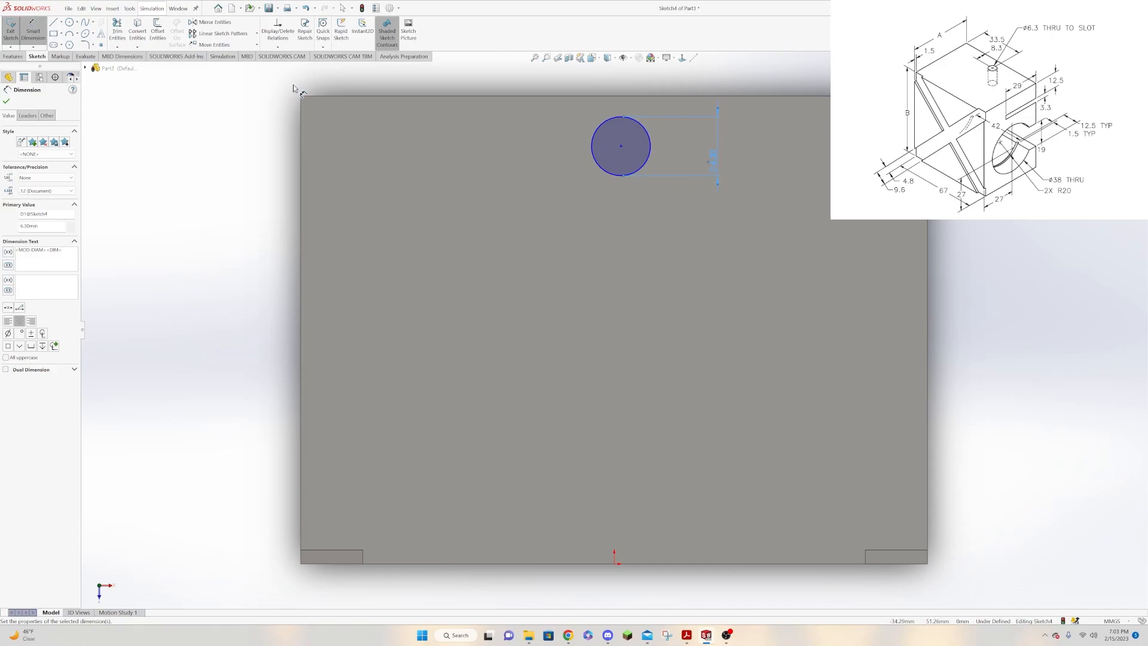
# Dimension the circle's centre 33.5 mm from the top face's left edge and 8.3 mm from its rear edge.
pyautogui.click(622, 147)
pyautogui.click(301, 137)
pyautogui.click(392, 218)
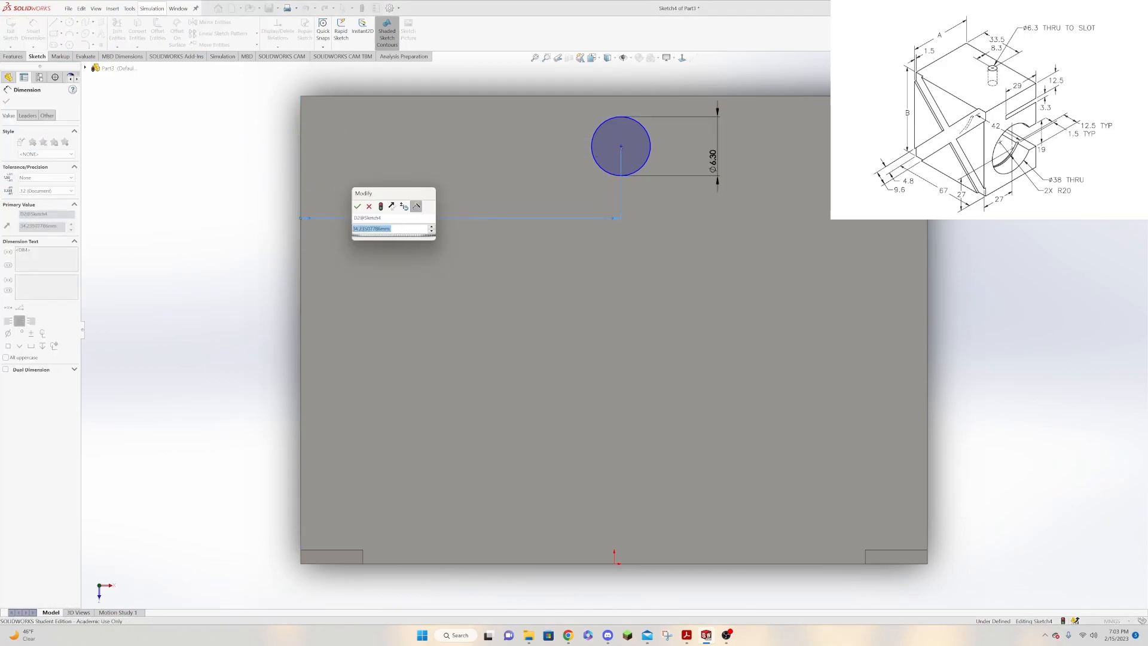
pyautogui.write('33.5')
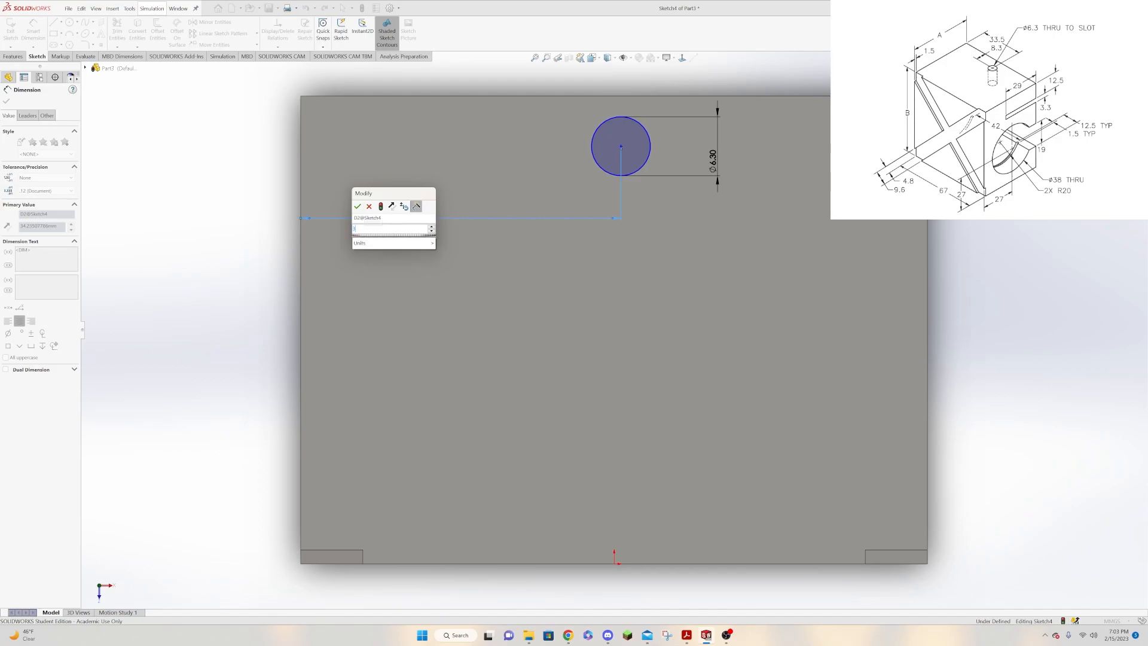
pyautogui.press('Return')
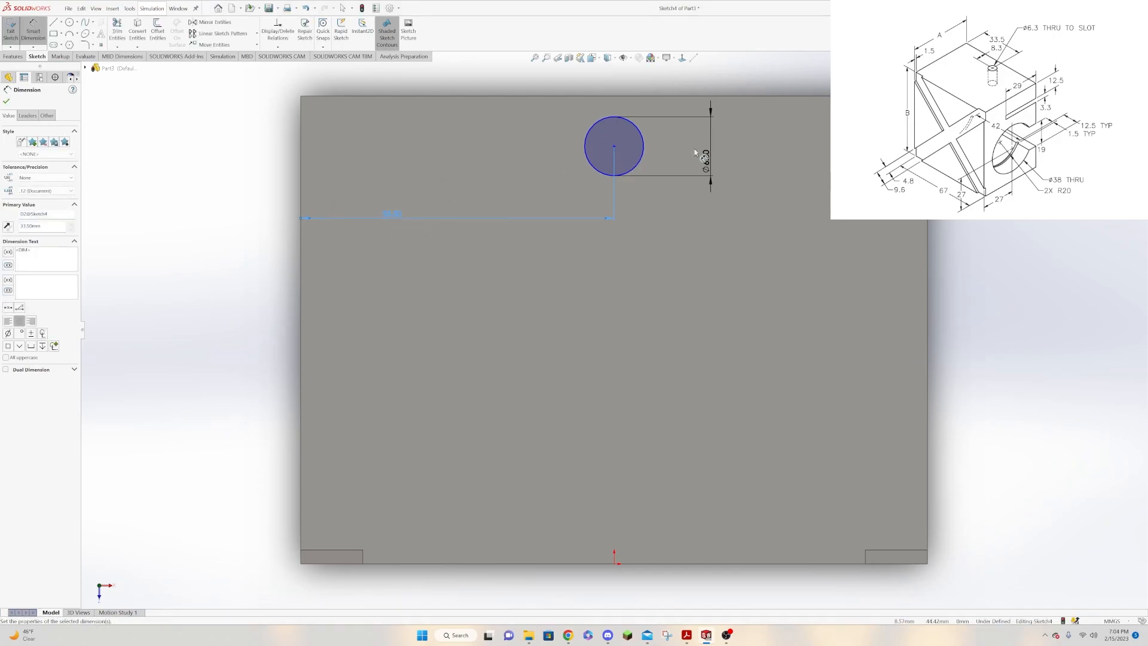
pyautogui.click(614, 147)
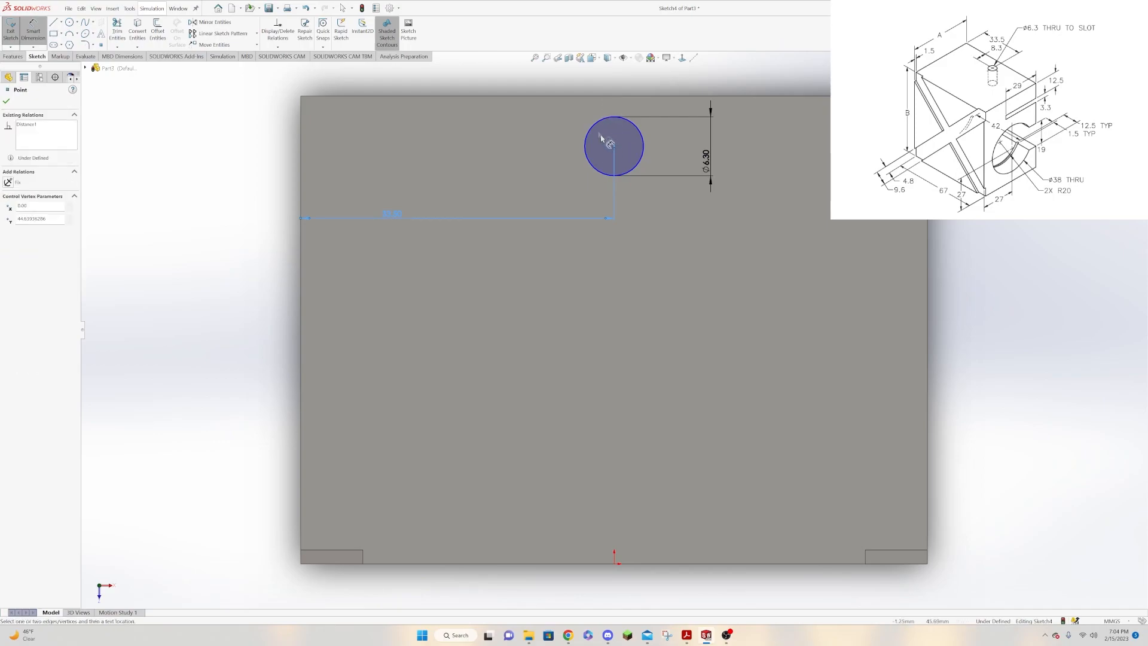
pyautogui.click(607, 96)
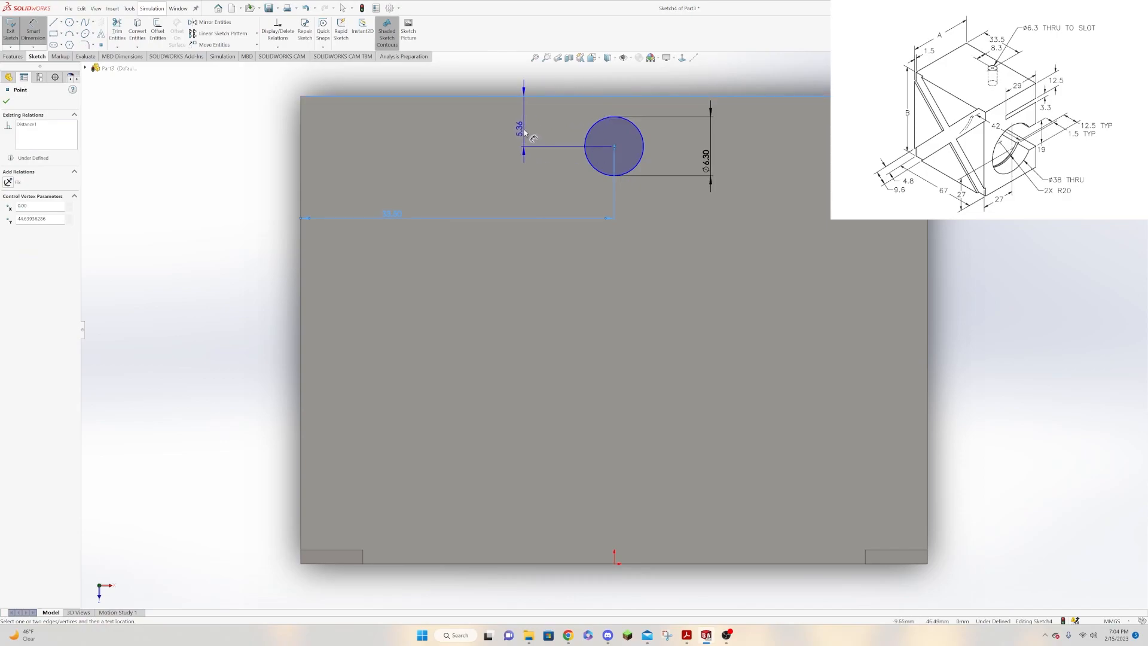
pyautogui.click(520, 119)
pyautogui.write('8.3')
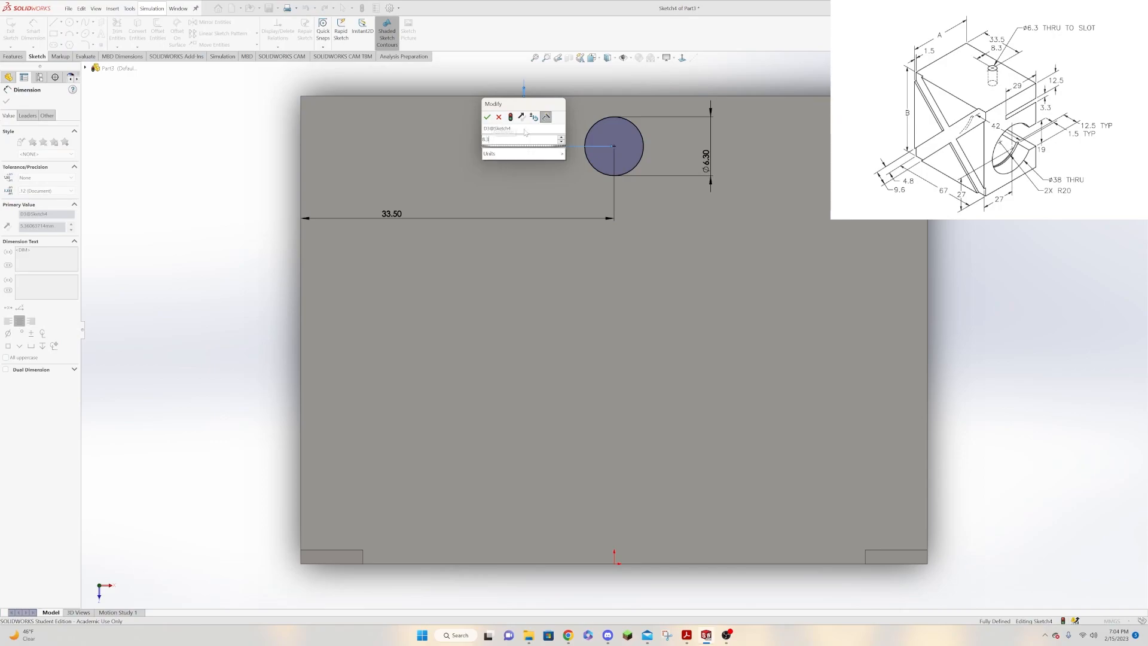
pyautogui.press('Return')
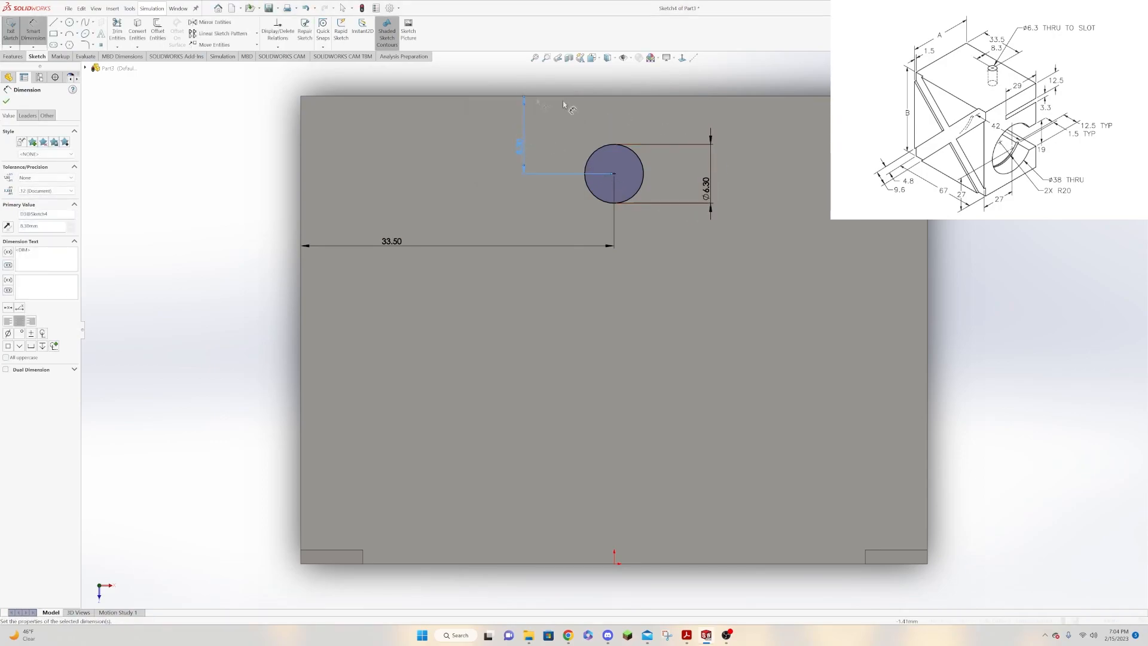
pyautogui.click(6, 101)
# Cut-extrude the circle from the top face using Up To Surface, ending at the narrow slot's upper wall.
pyautogui.click(12, 56)
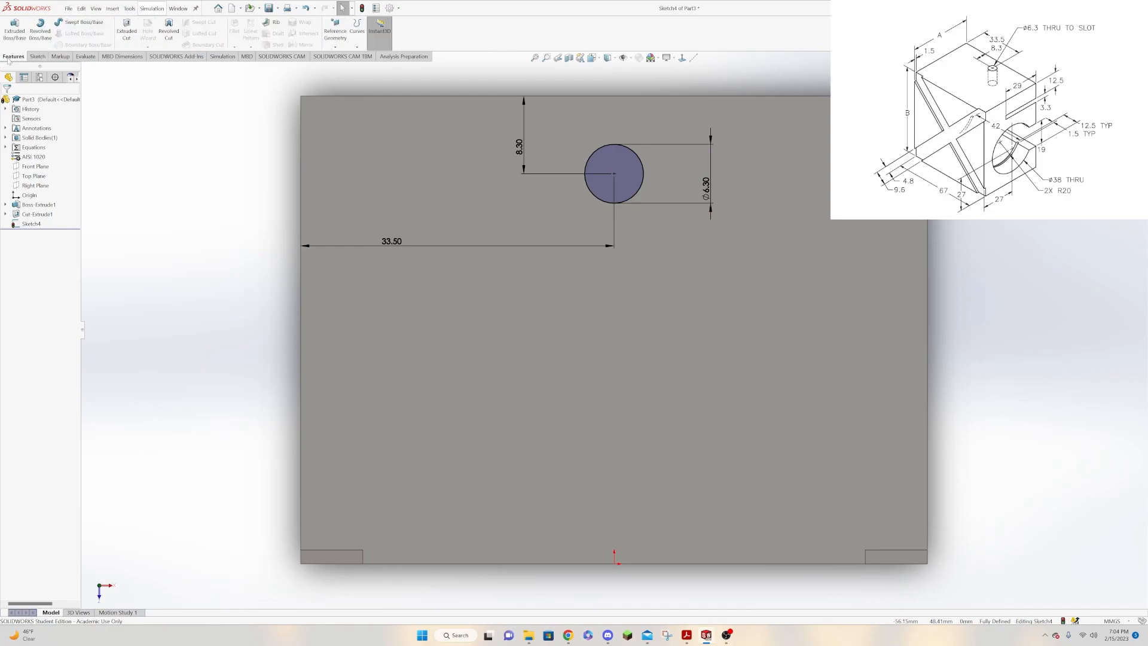
pyautogui.click(126, 30)
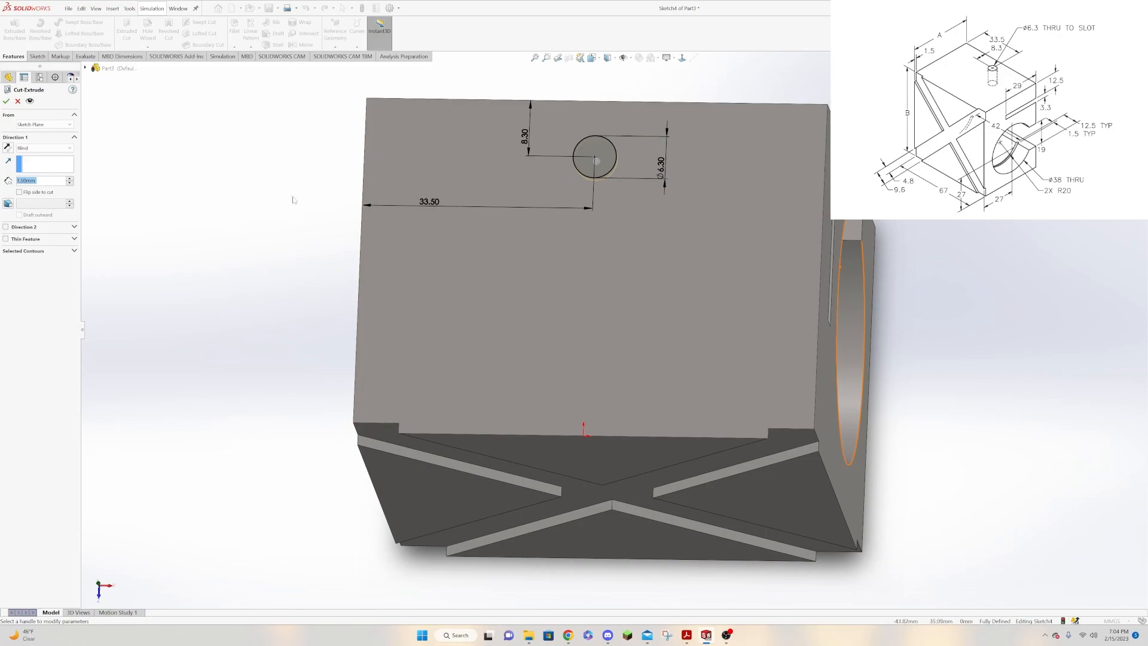
pyautogui.click(60, 149)
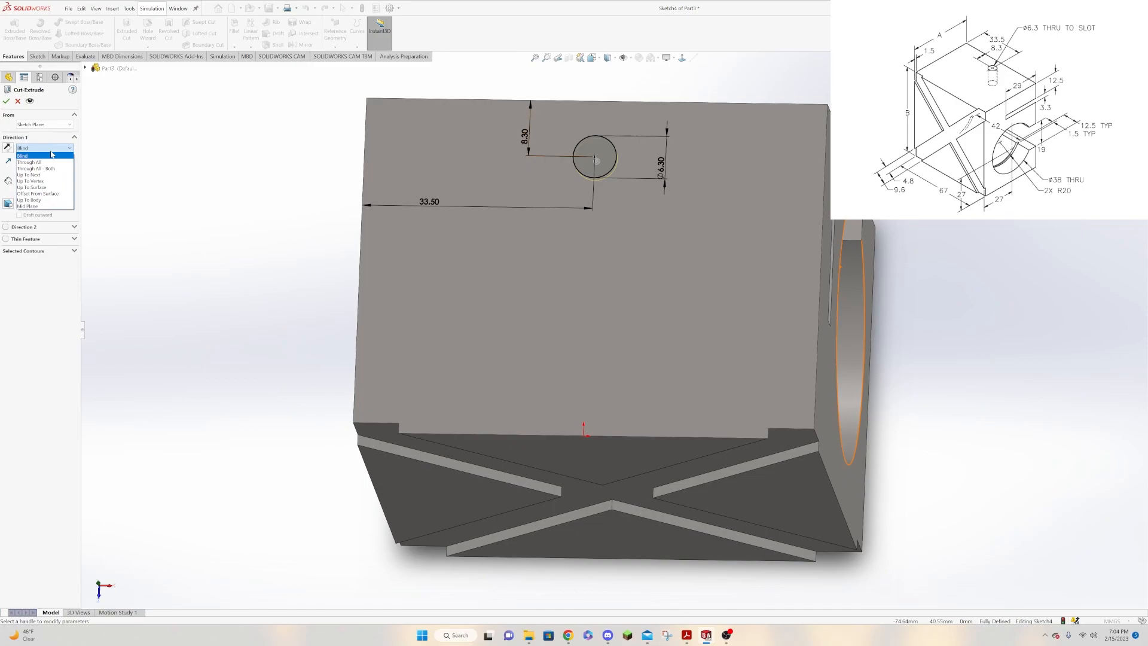
pyautogui.click(48, 188)
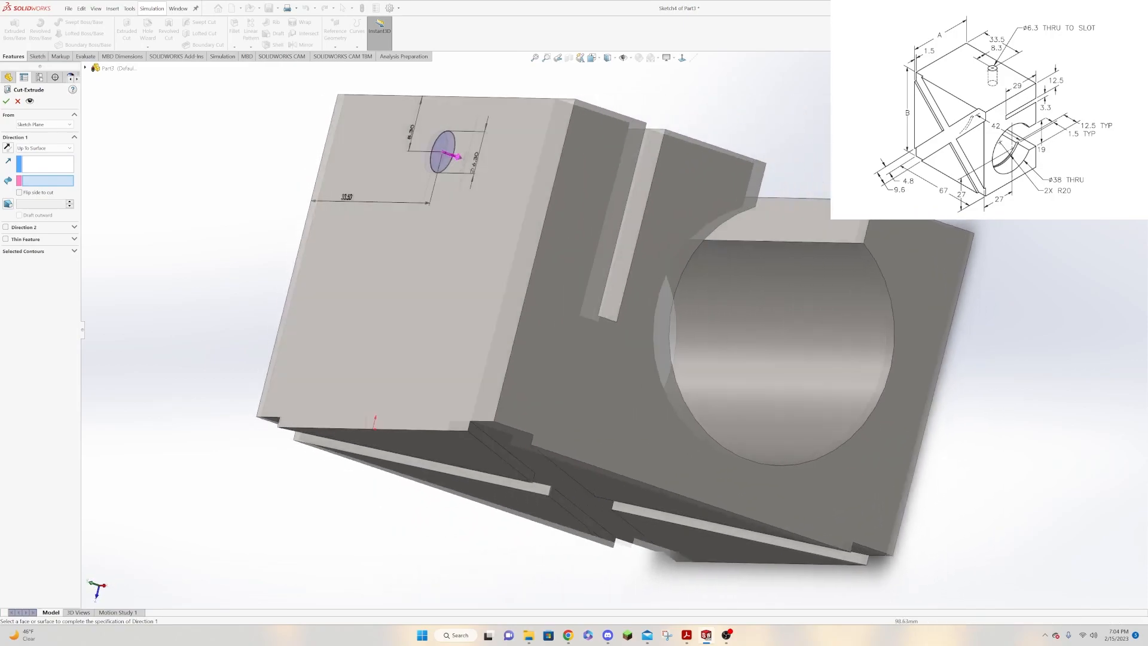
pyautogui.moveTo(670, 239); pyautogui.dragTo(538, 263, button='middle')
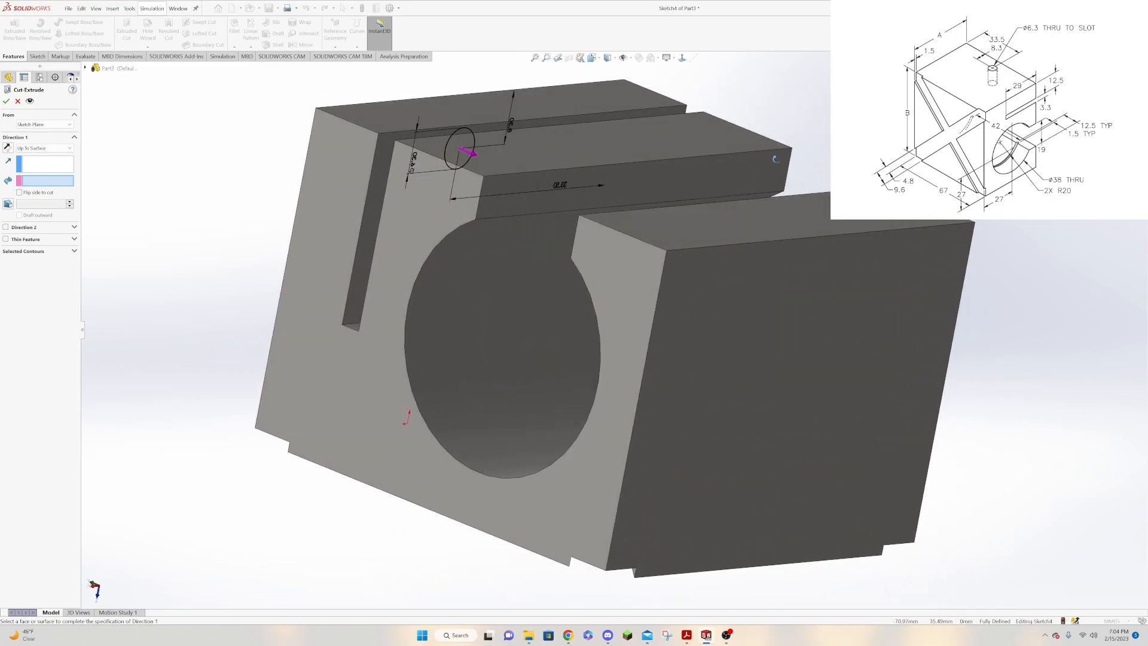
pyautogui.click(378, 171)
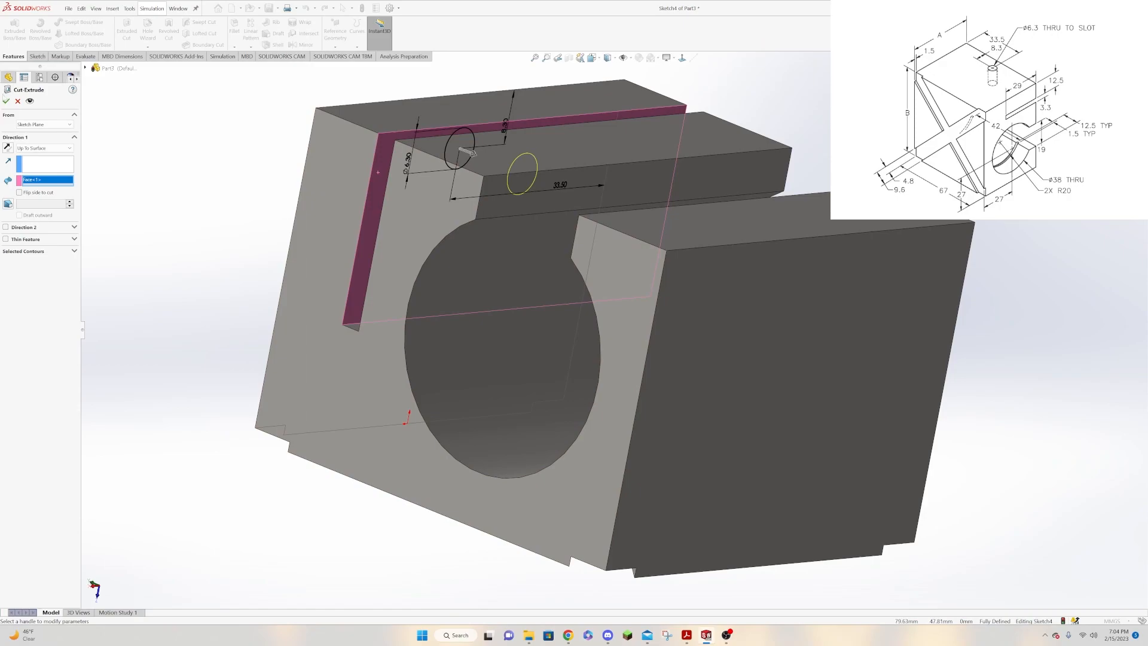
pyautogui.click(6, 103)
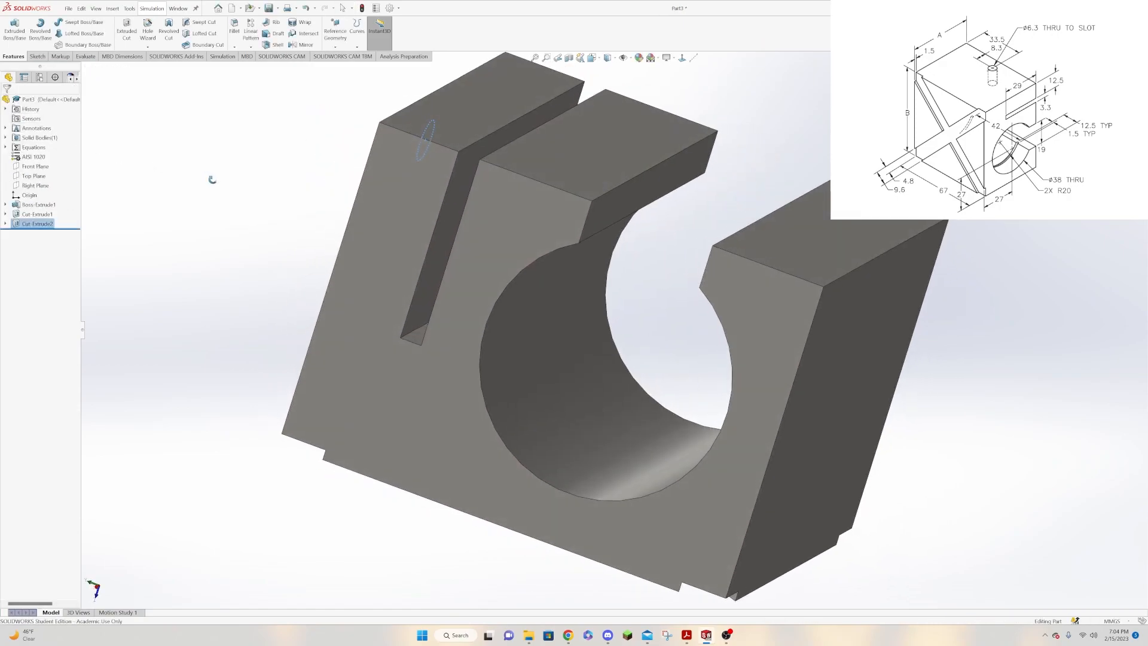
# Create a reference axis through the centre of the large bore from its cylindrical face.
pyautogui.moveTo(233, 196); pyautogui.dragTo(235, 260, button='middle')
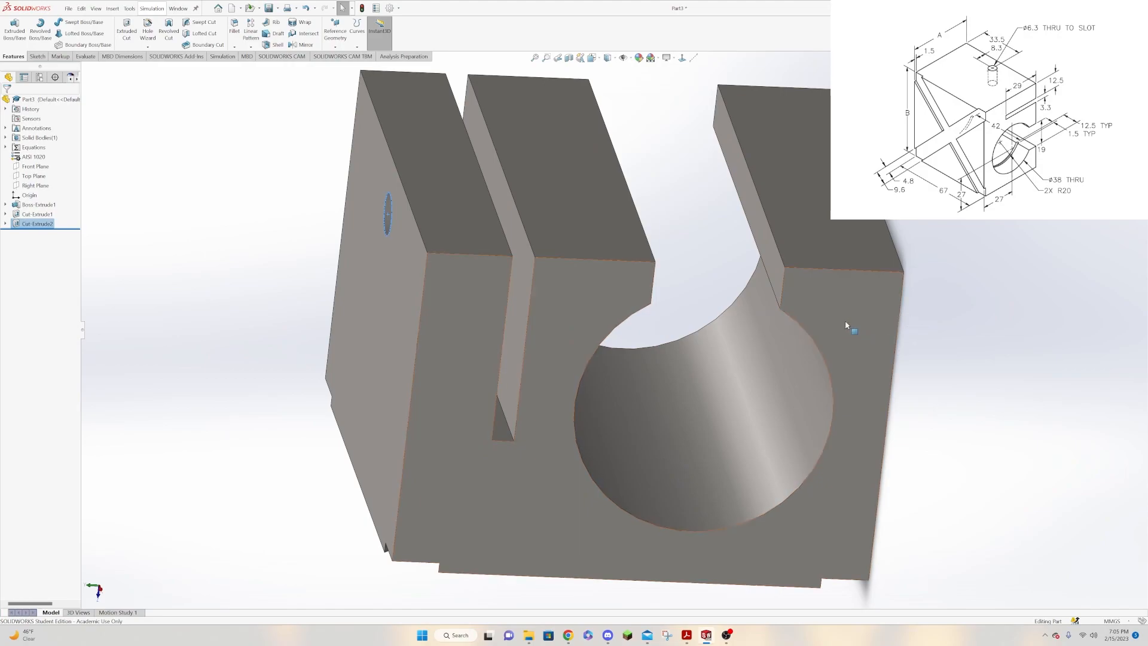
pyautogui.click(335, 33)
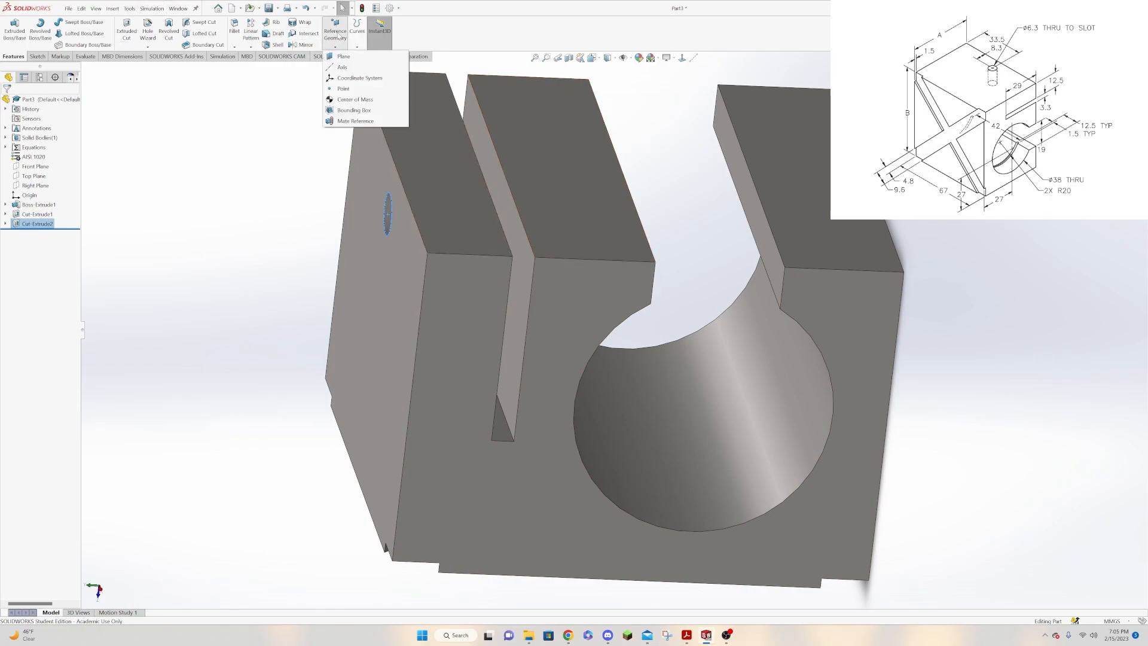
pyautogui.click(332, 68)
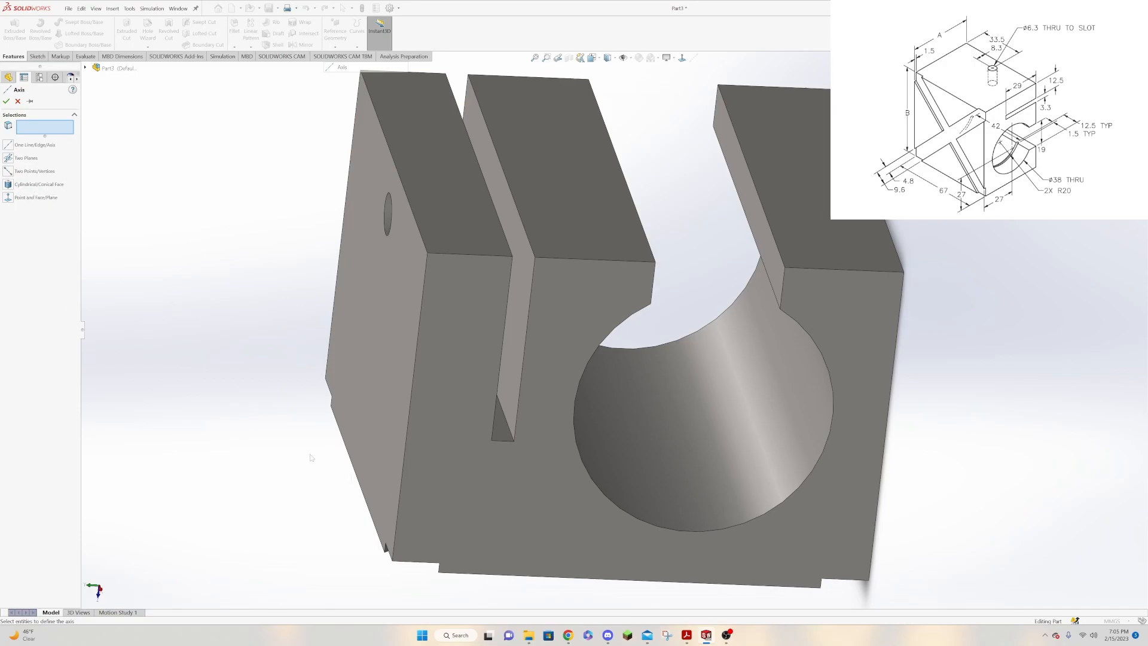
pyautogui.click(651, 459)
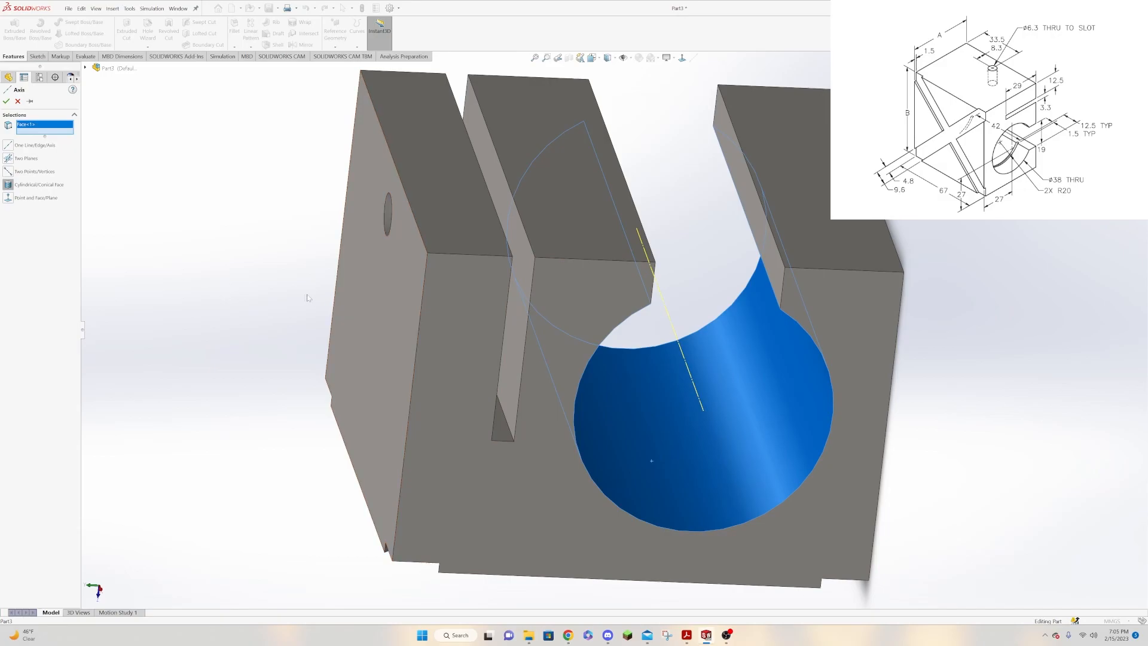
pyautogui.click(6, 101)
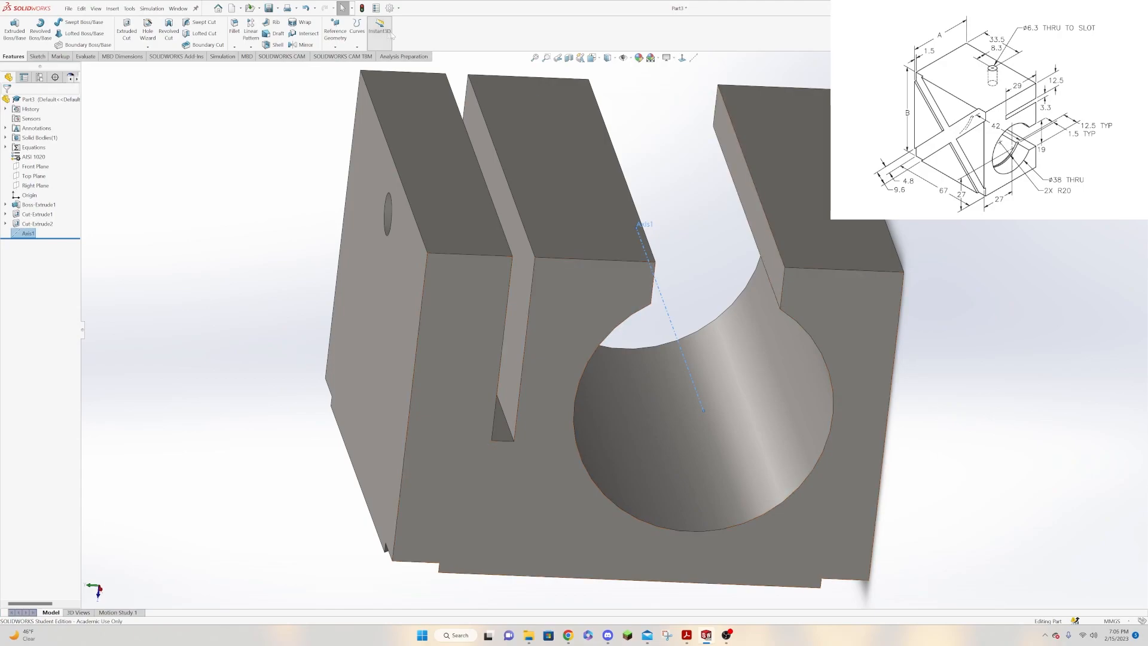
pyautogui.click(335, 35)
pyautogui.click(343, 57)
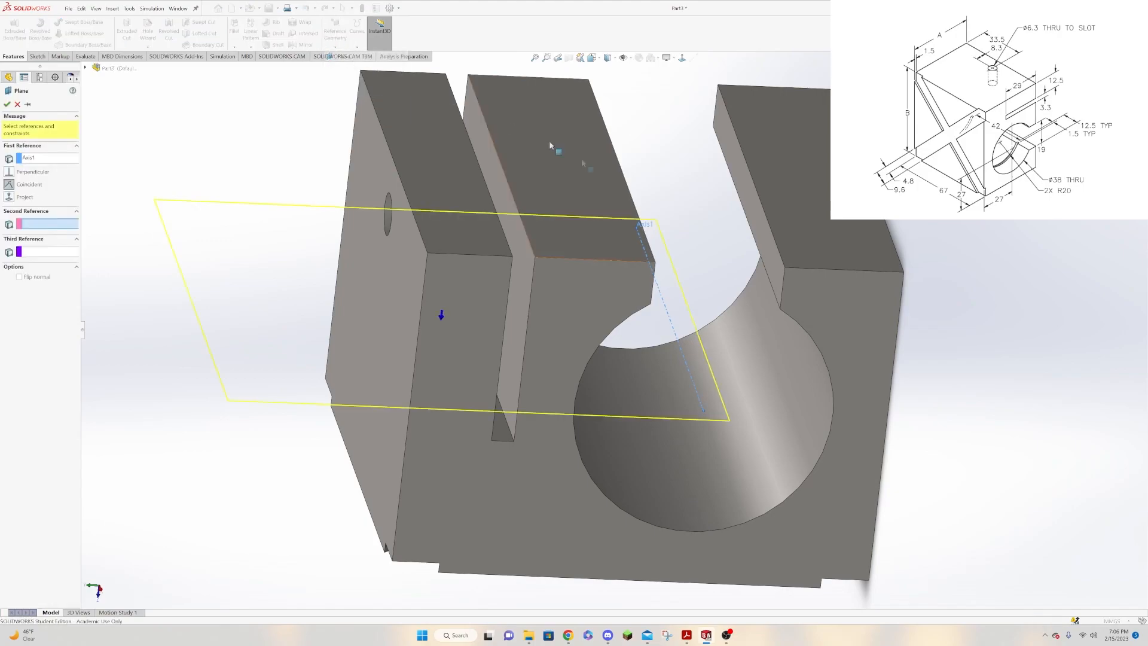
pyautogui.click(778, 269)
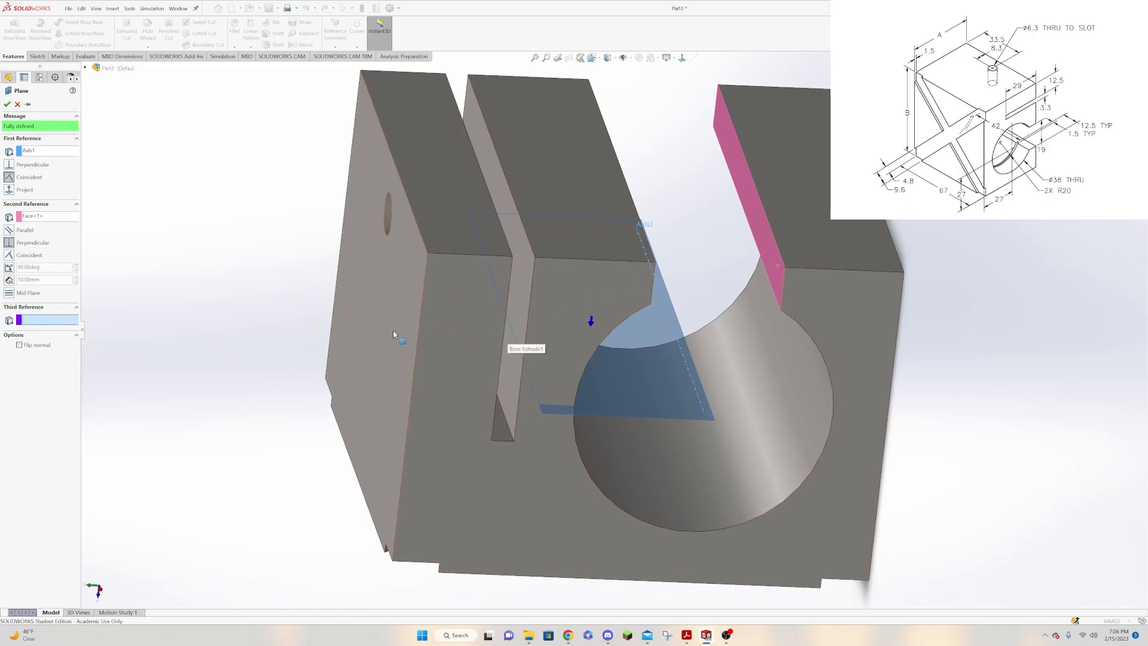
pyautogui.click(62, 219)
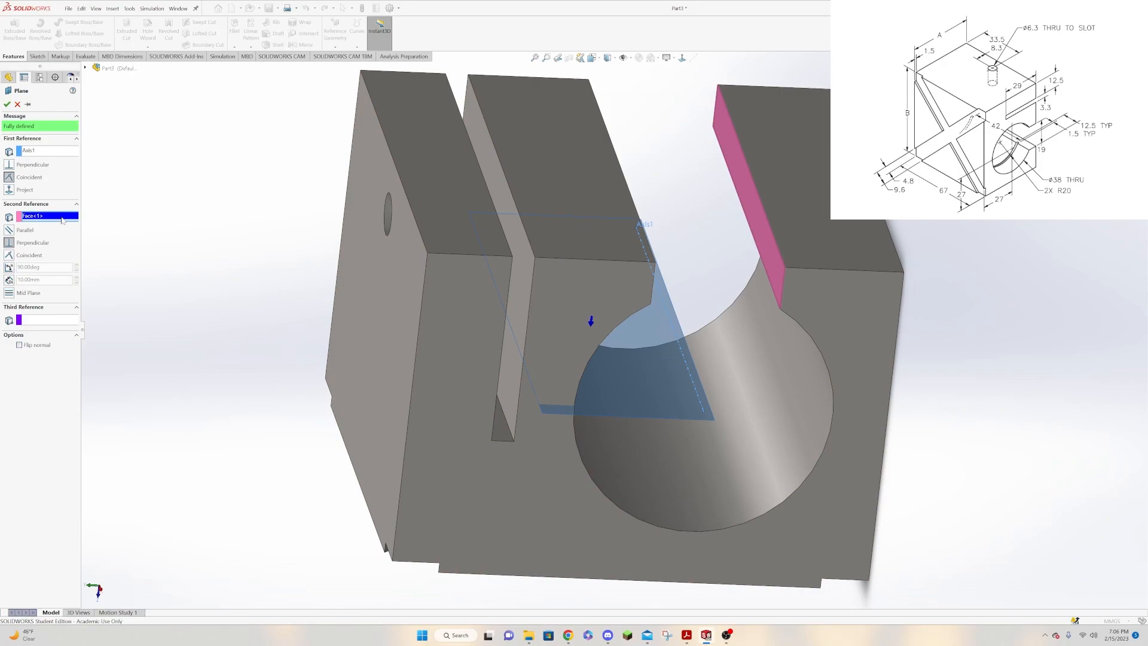
pyautogui.press('Delete')
pyautogui.click(48, 159)
pyautogui.press('Delete')
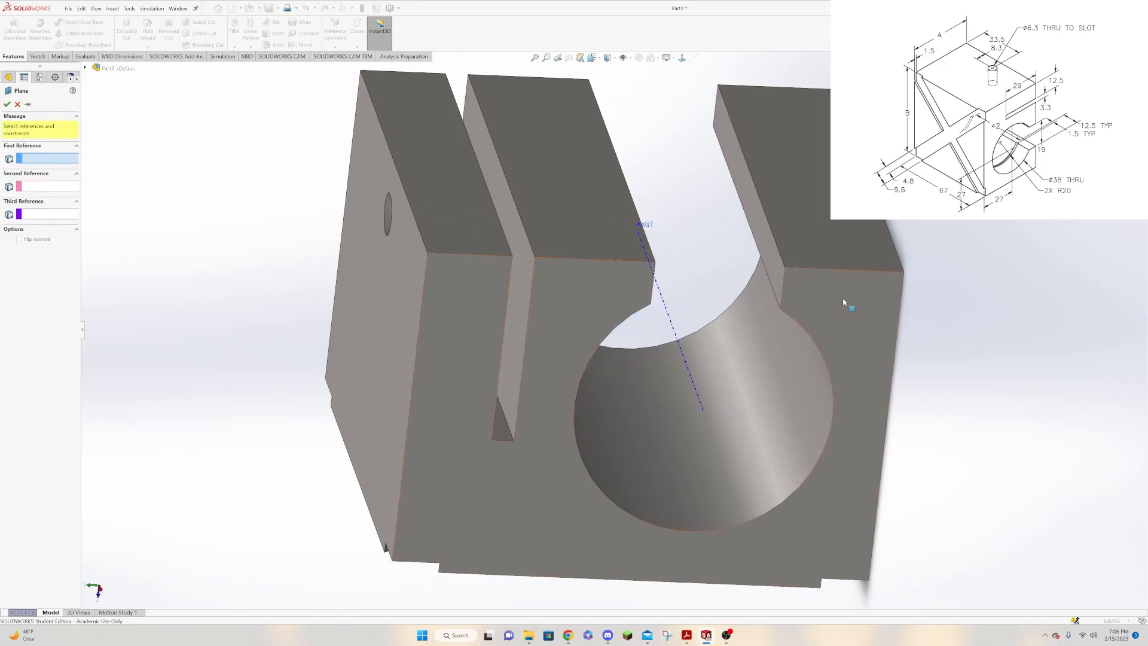
# Create a reference plane offset 9.5 mm from the lower wall of the bore's rear opening, towards the bore axis.
pyautogui.click(773, 259)
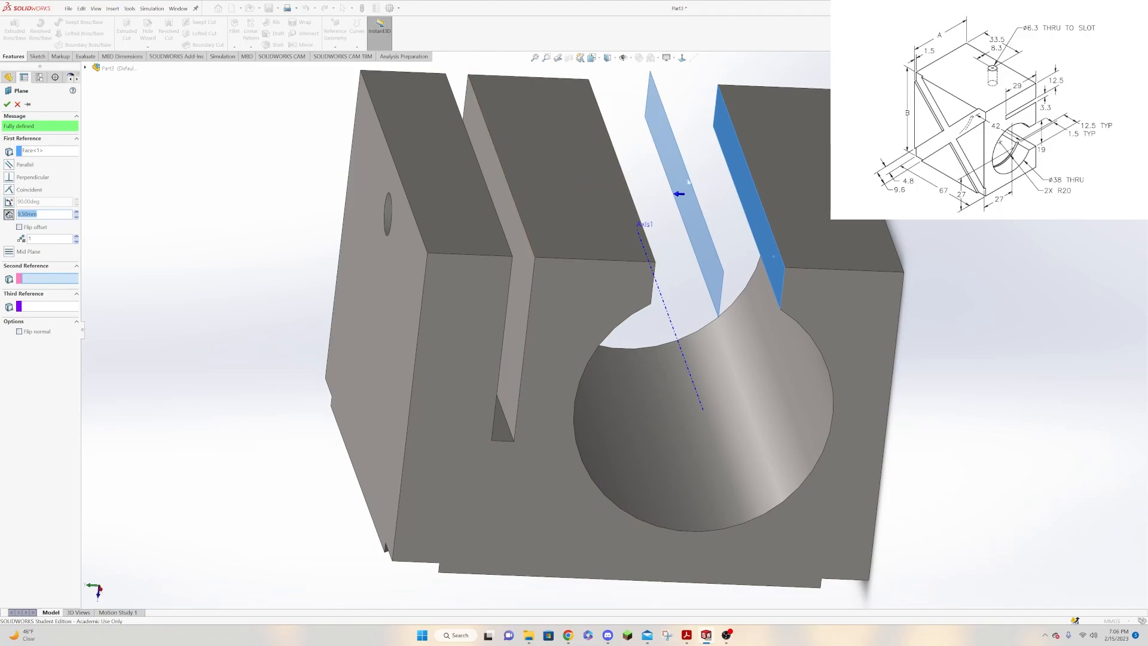
pyautogui.click(6, 104)
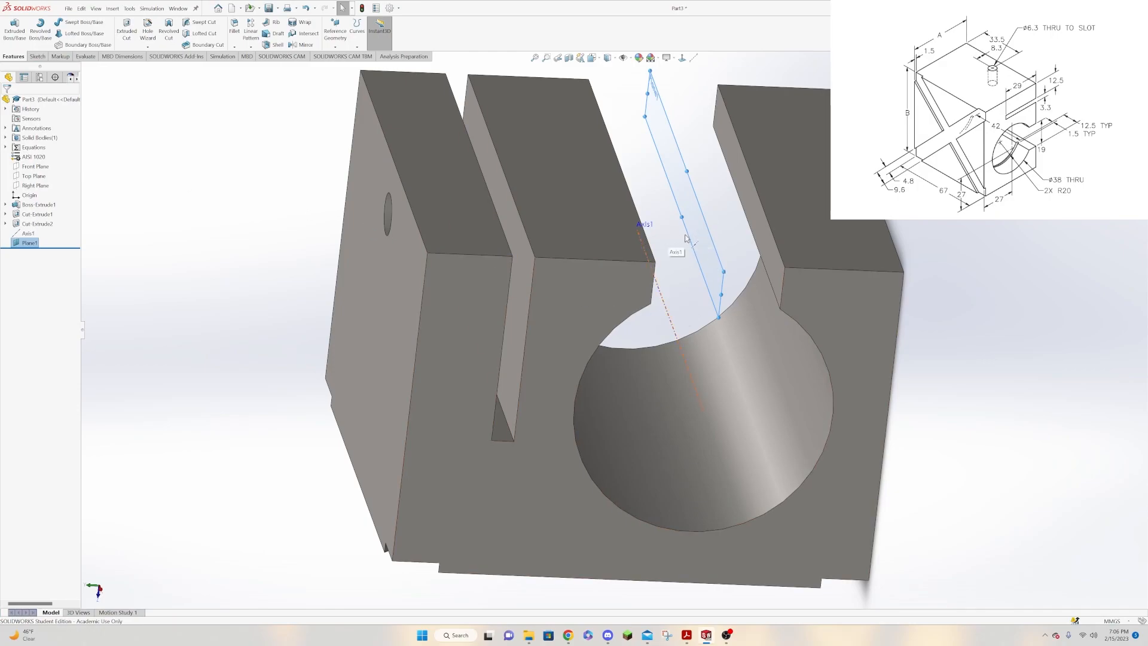
# Start a sketch on the offset plane and draw a horizontal centerline across its full length, parallel to the bore axis.
pyautogui.click(706, 256)
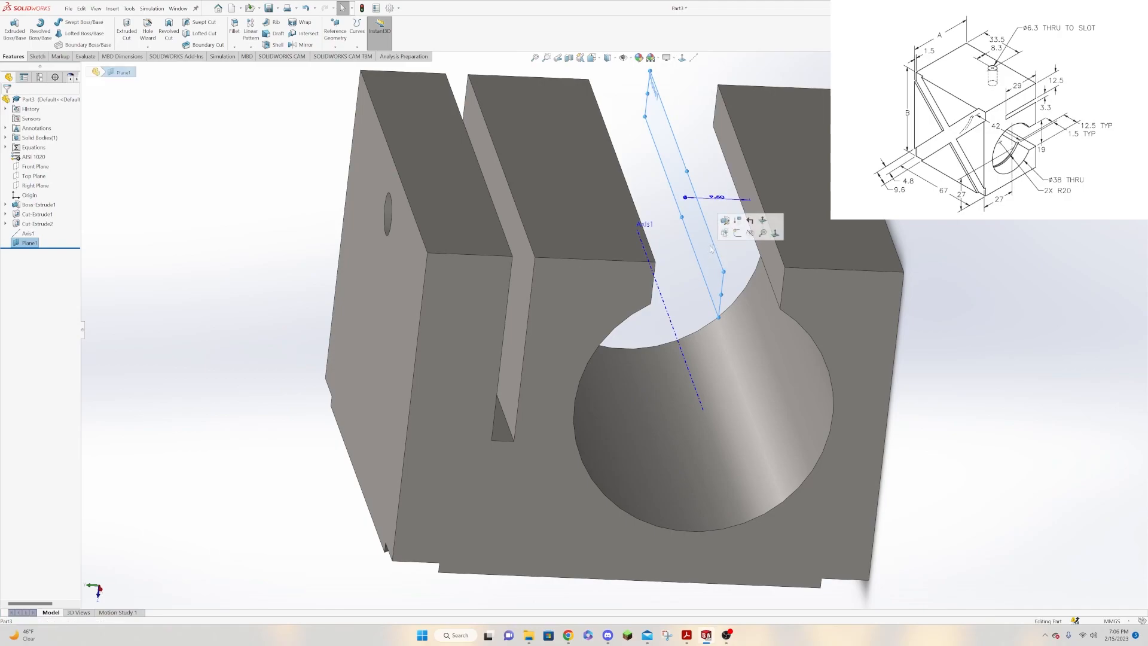
pyautogui.click(740, 237)
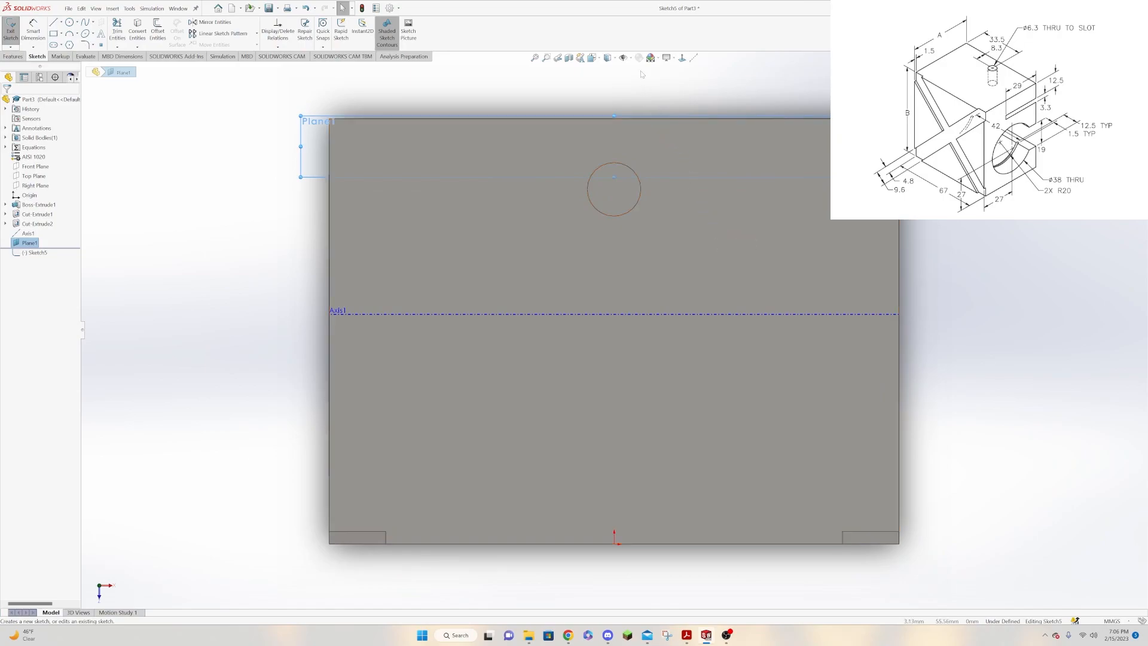
pyautogui.moveTo(647, 94); pyautogui.dragTo(756, 200, button='middle')
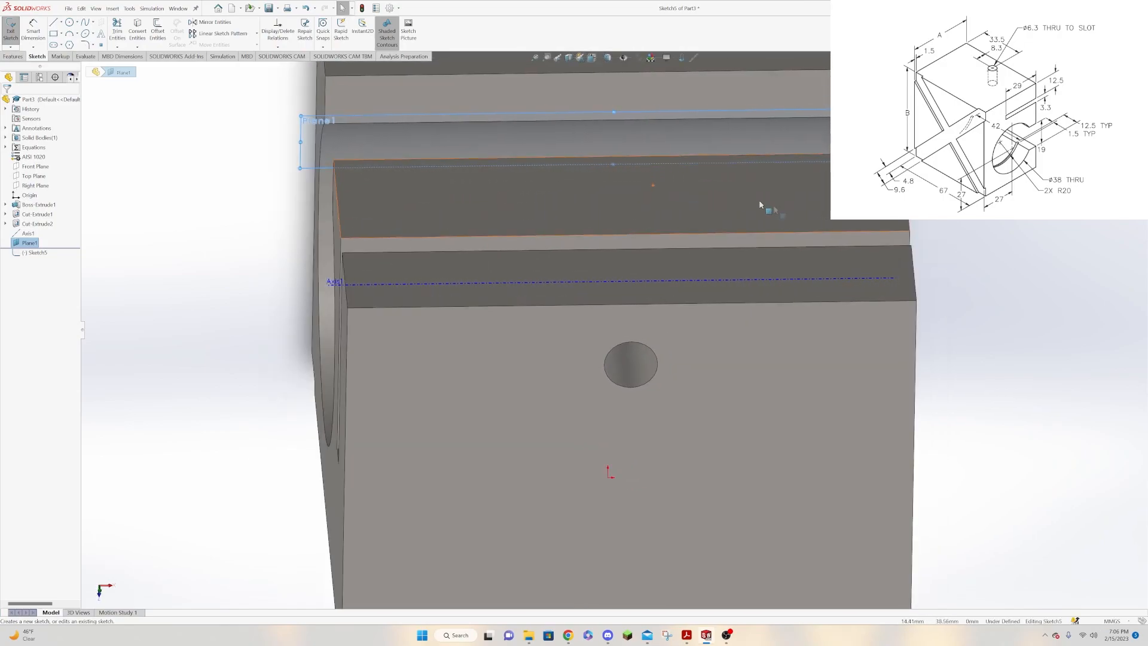
pyautogui.click(368, 285)
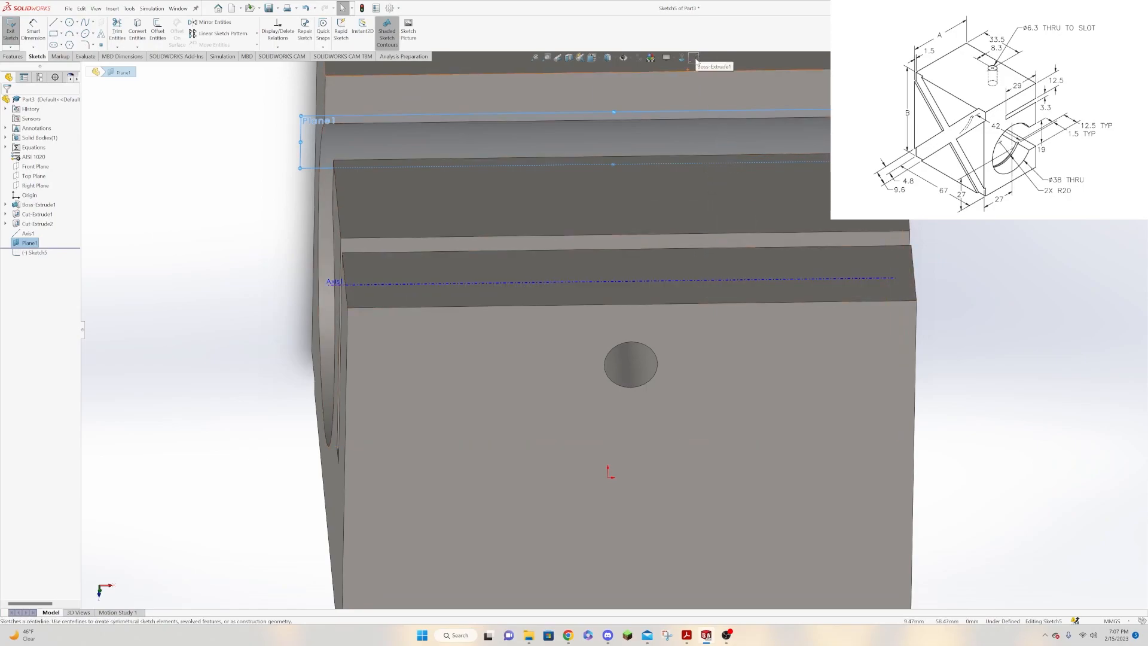
pyautogui.click(694, 58)
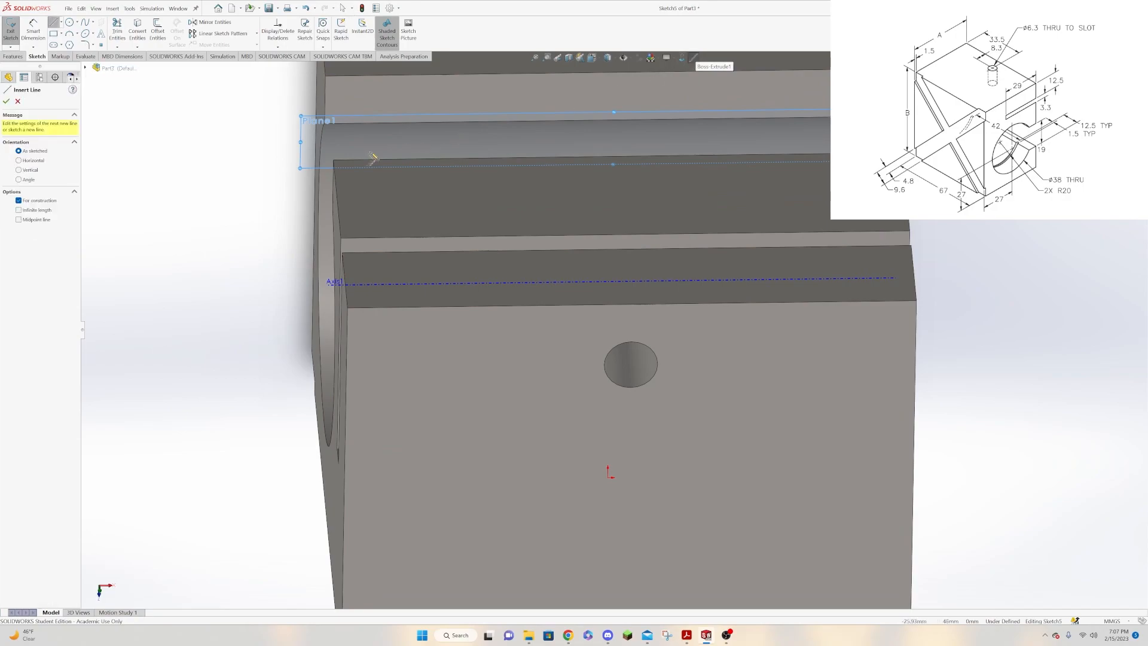
pyautogui.click(302, 155)
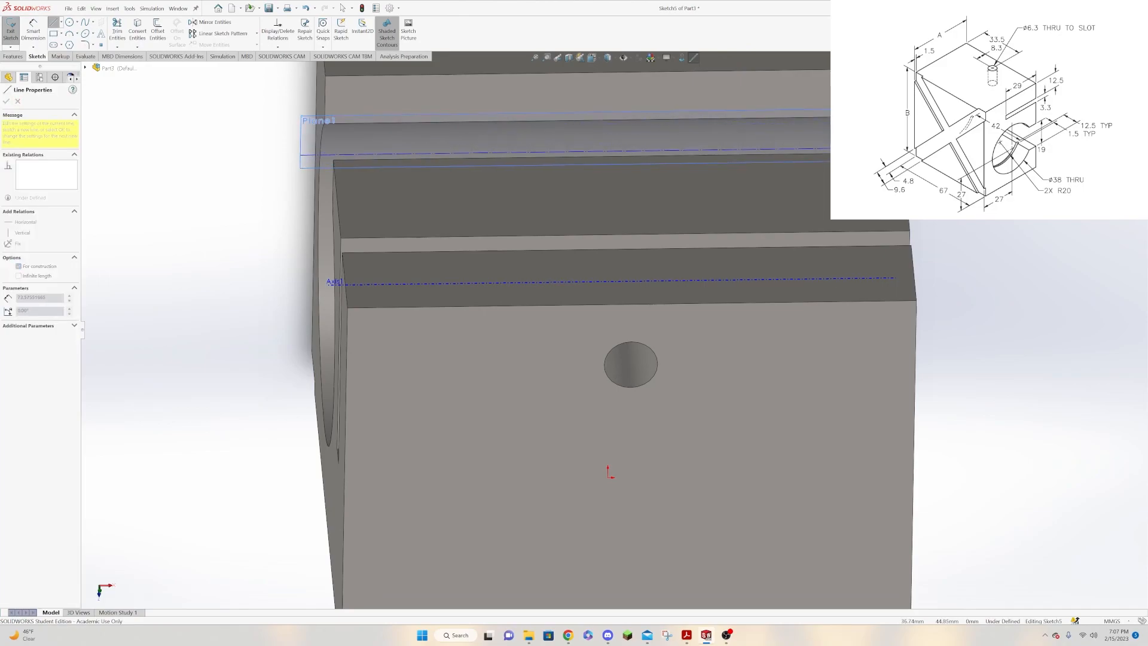
pyautogui.click(926, 147)
pyautogui.press('Escape')
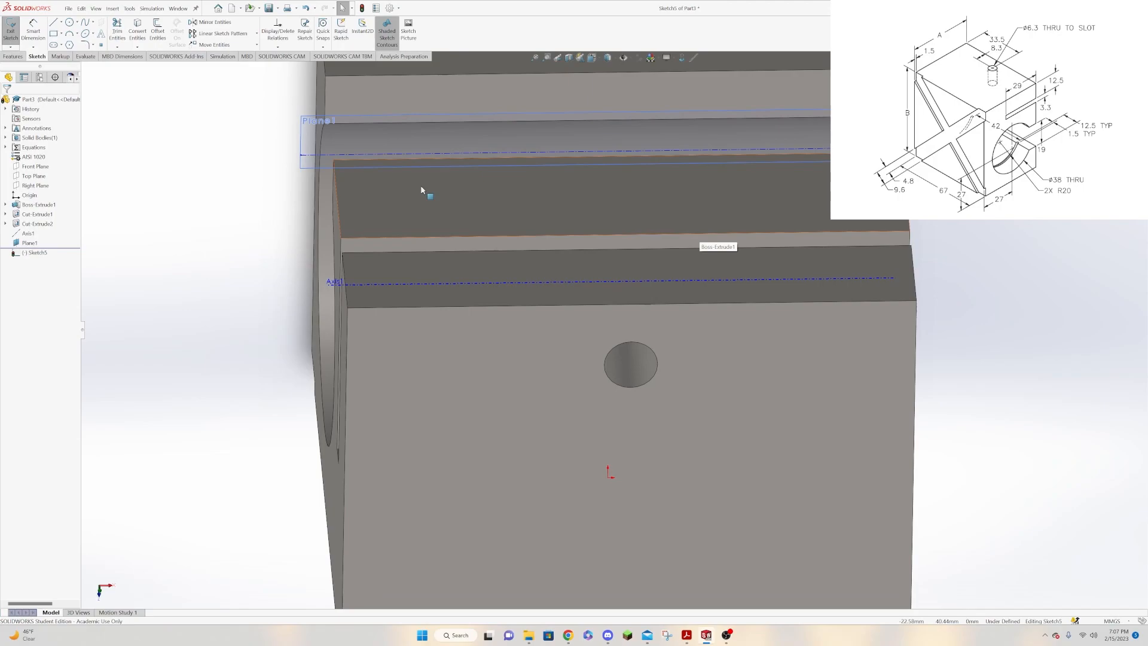
# Dimension the centerline 20 mm from the bore axis.
pyautogui.click(33, 30)
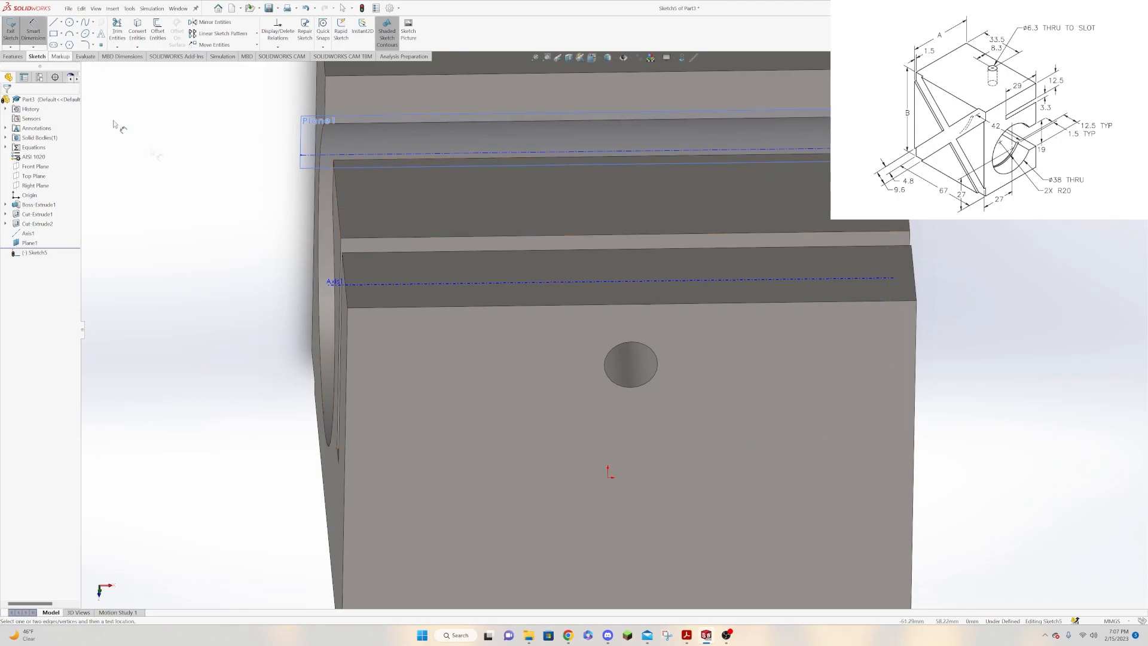
pyautogui.click(374, 288)
pyautogui.click(372, 157)
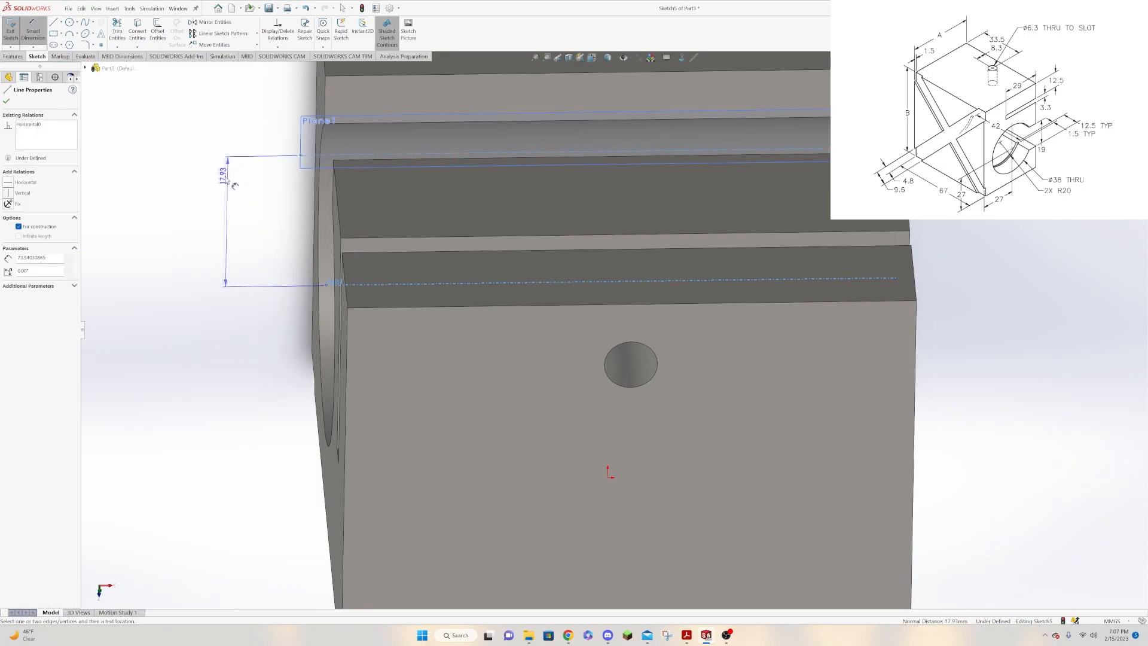
pyautogui.click(192, 178)
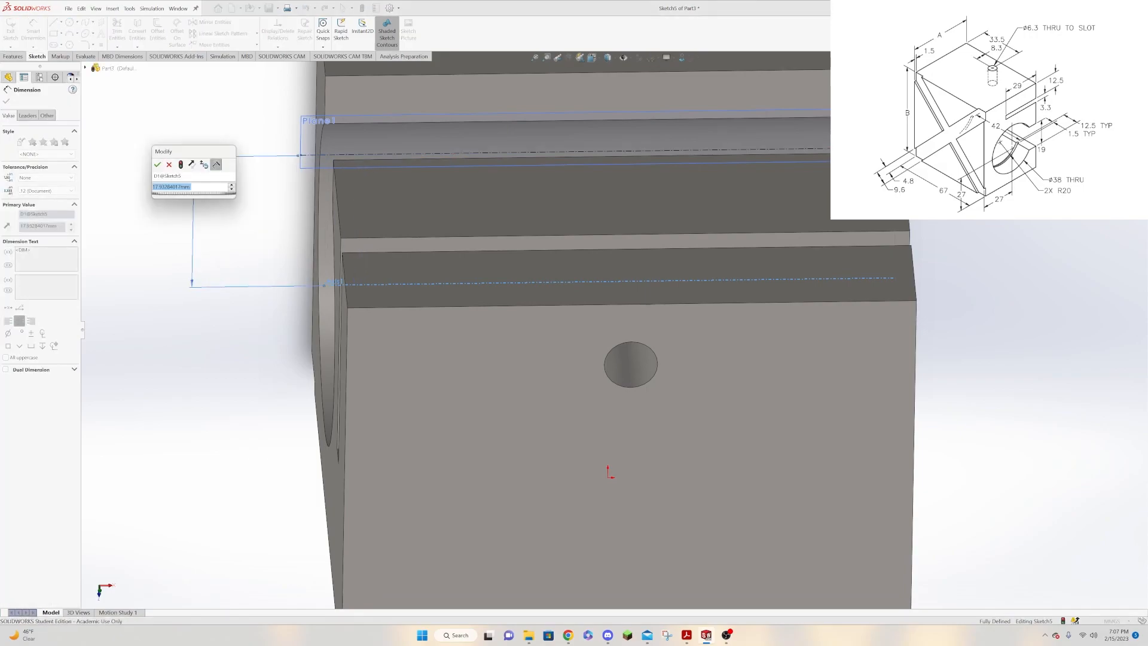
pyautogui.write('20')
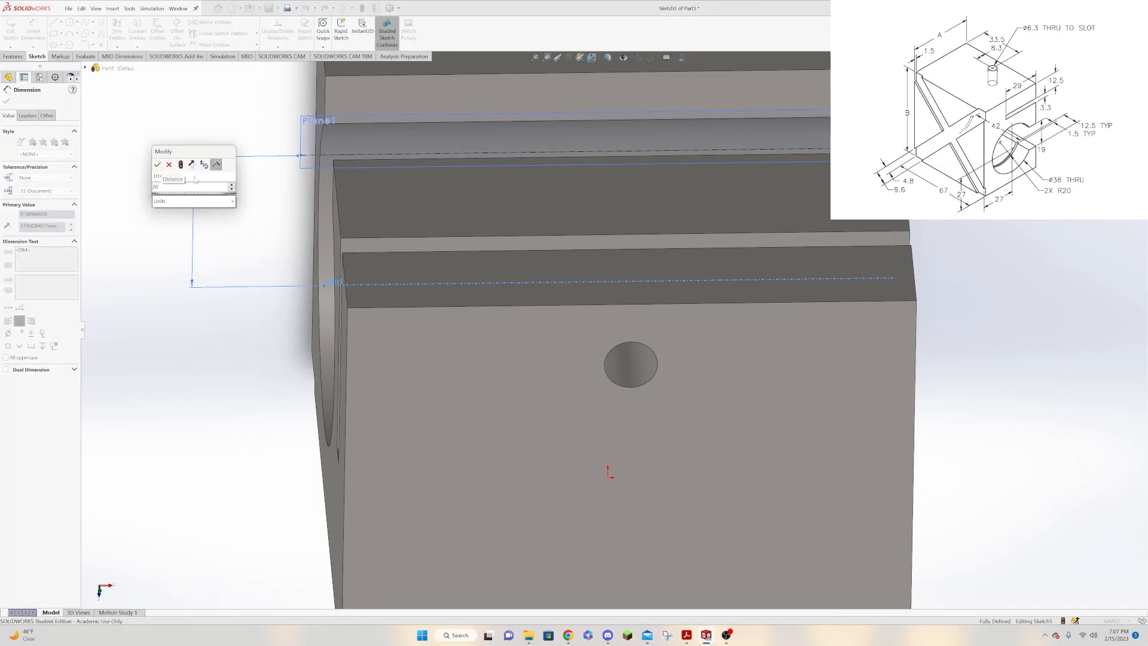
pyautogui.press('Return')
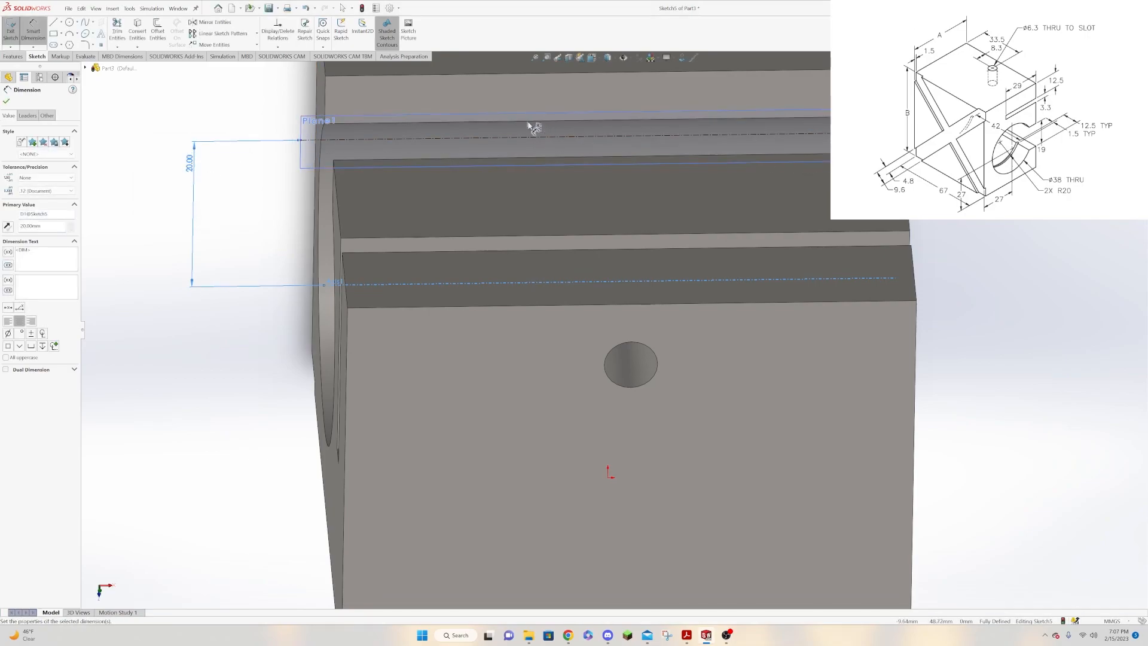
pyautogui.click(6, 101)
# Sketch two small corner rectangles with one long side on the centerline, about 1.9 × 1.3 mm and 2.8 × 1 mm, one towards each end of the bore.
pyautogui.click(53, 33)
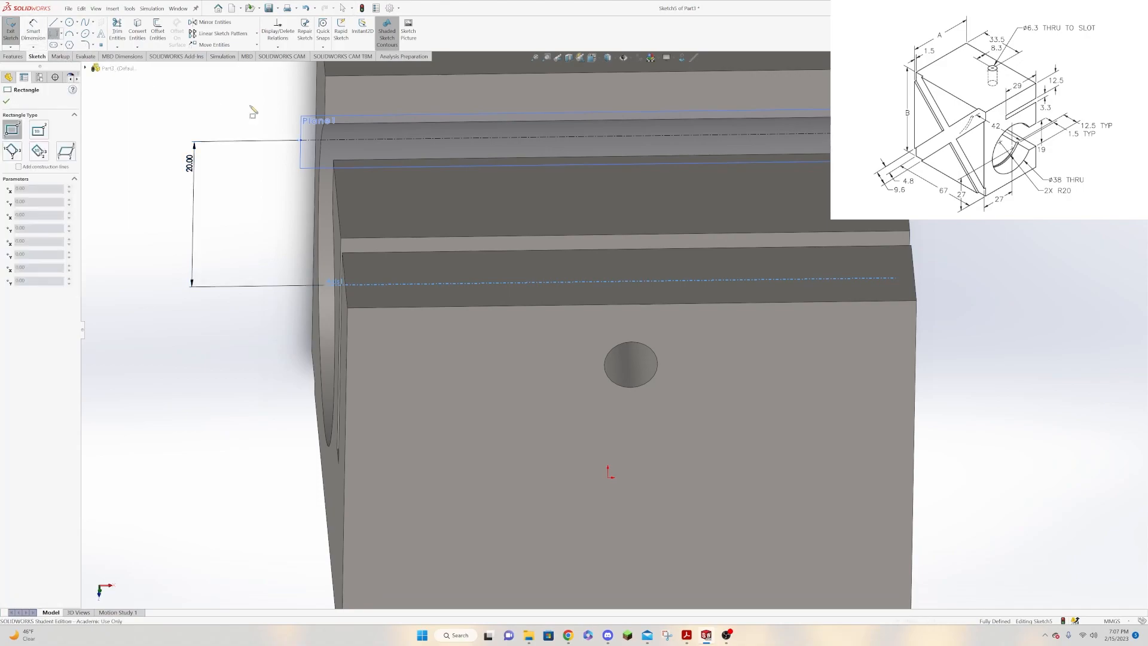
pyautogui.click(405, 140)
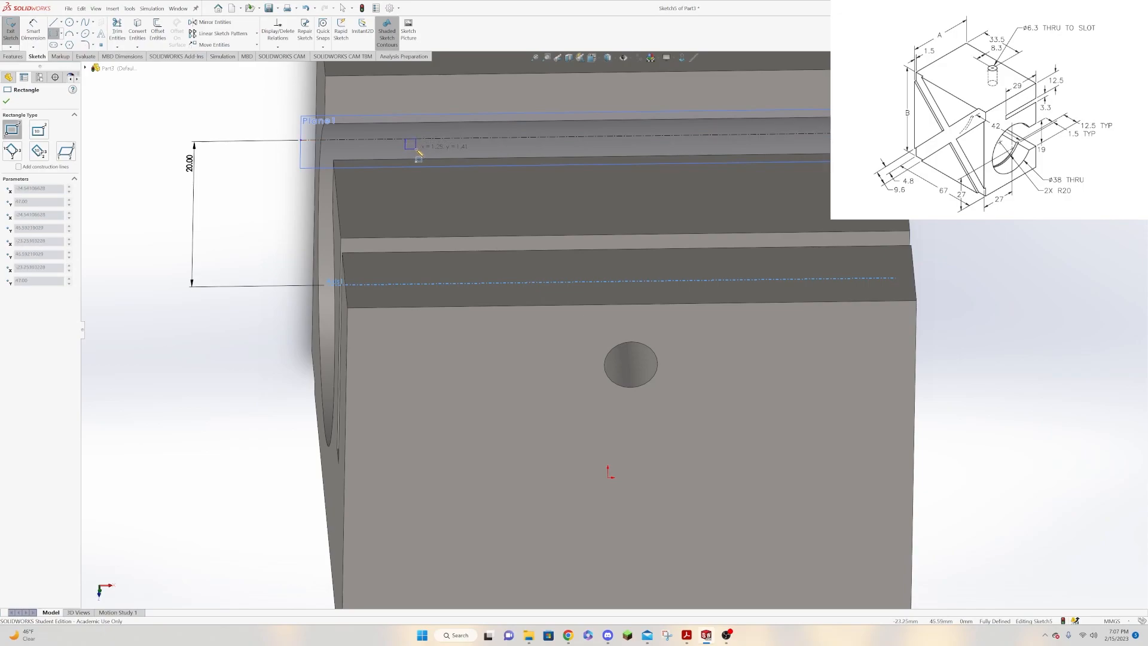
pyautogui.click(421, 150)
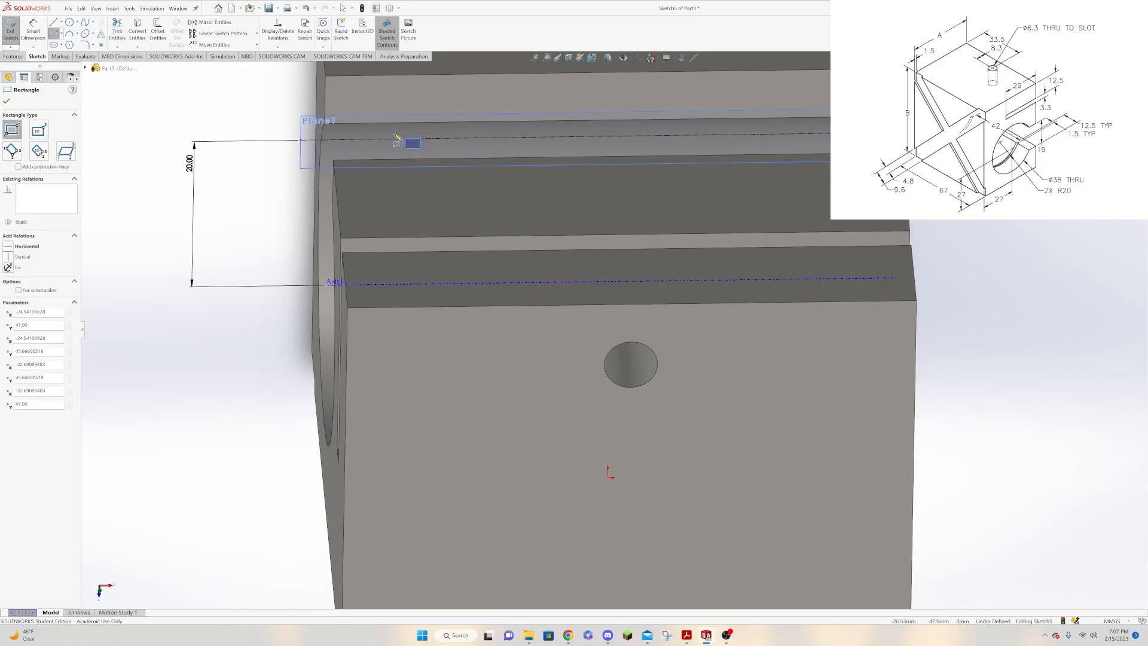
pyautogui.press('Escape')
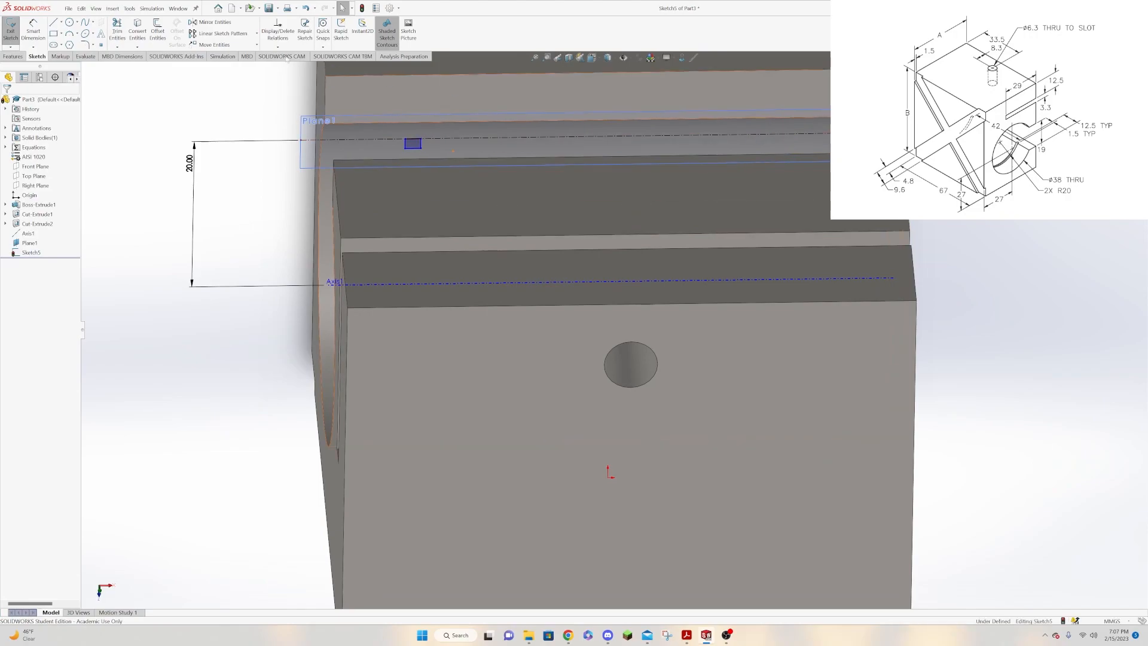
pyautogui.click(54, 33)
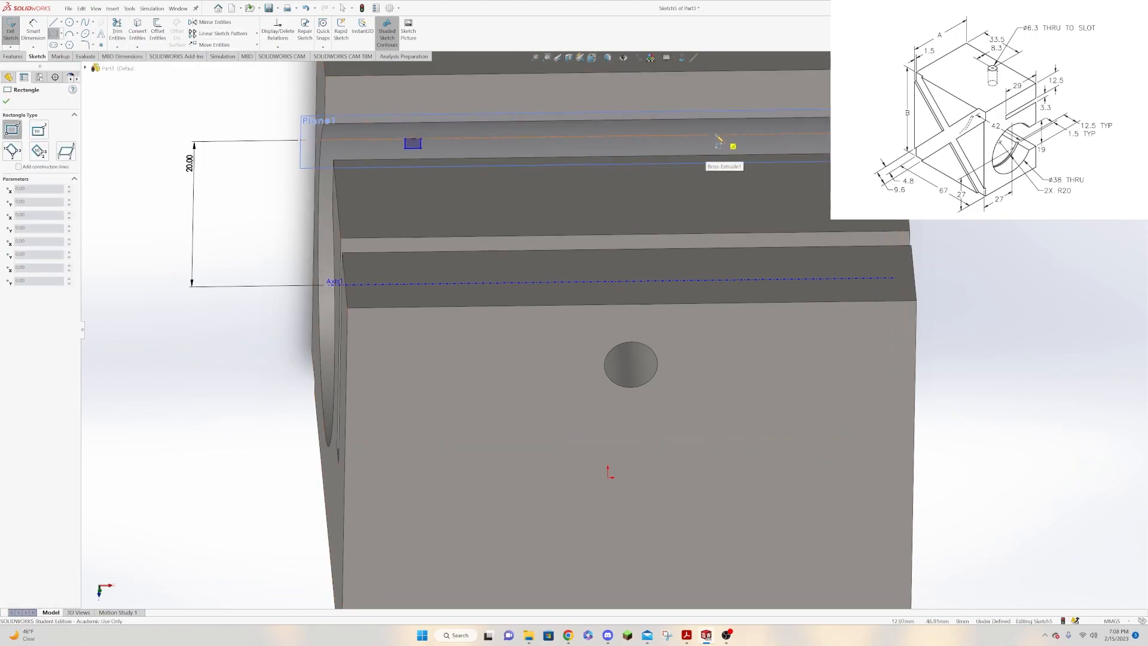
pyautogui.click(738, 136)
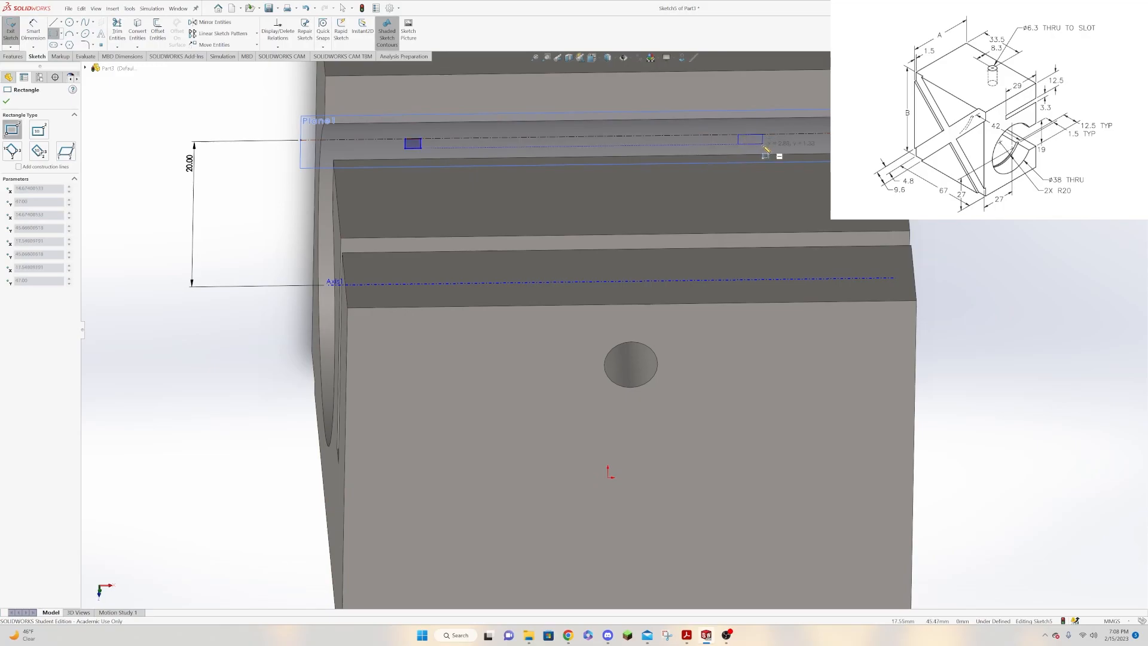
pyautogui.click(763, 142)
pyautogui.press('Escape')
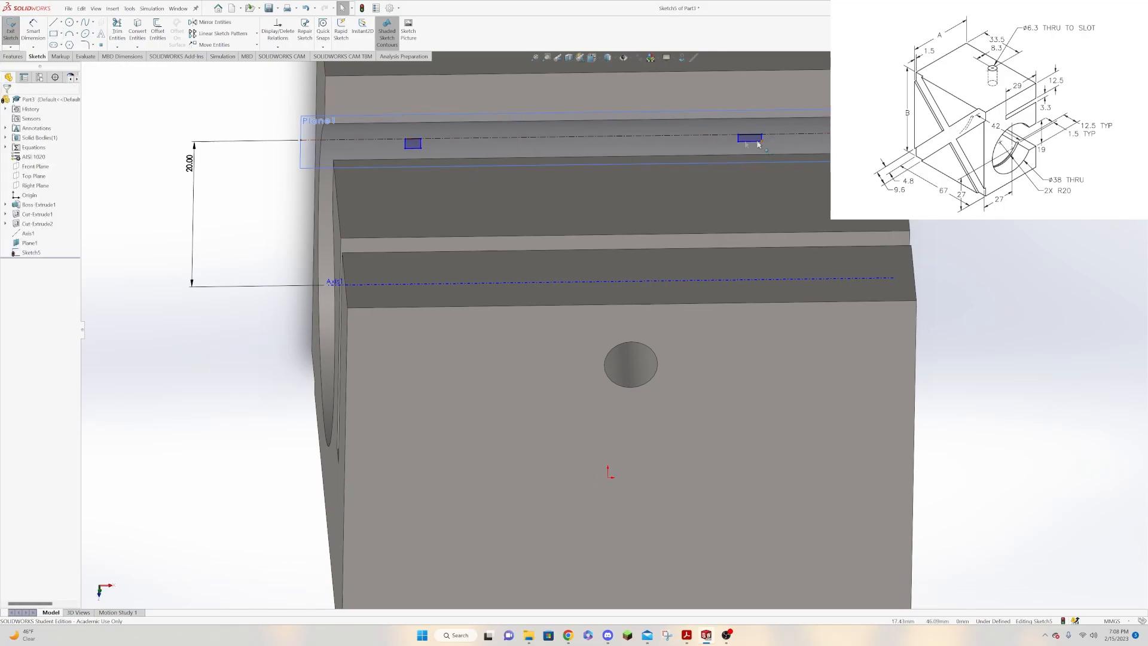
# Dimension the right-hand rectangle's width along the centerline to 1.5 mm.
pyautogui.click(35, 27)
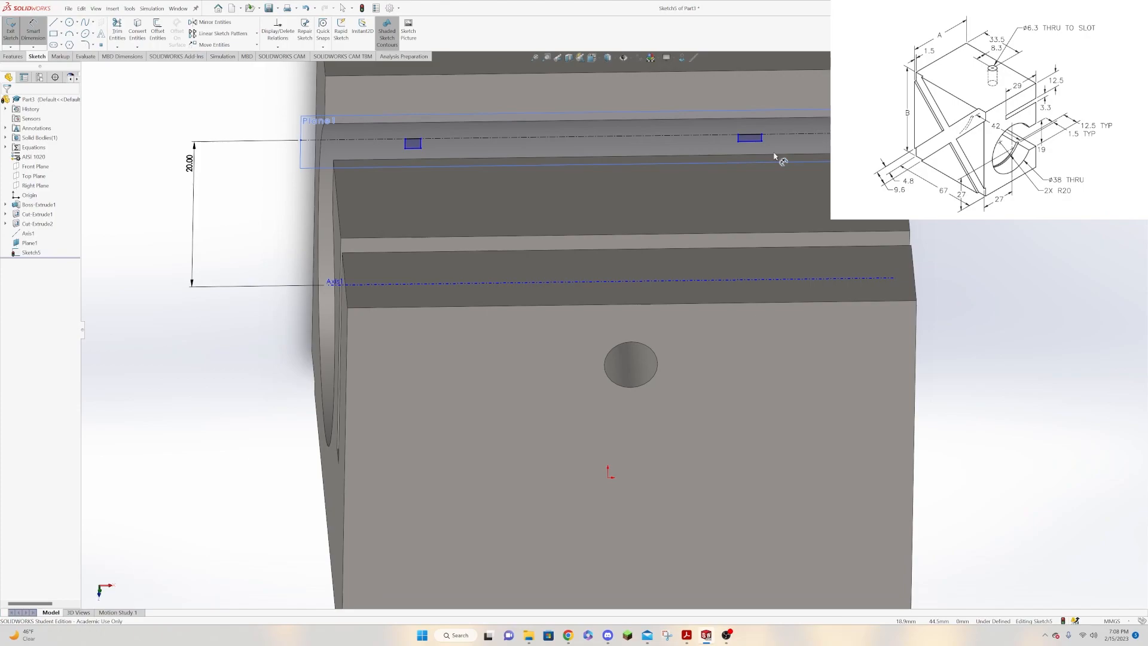
pyautogui.click(752, 142)
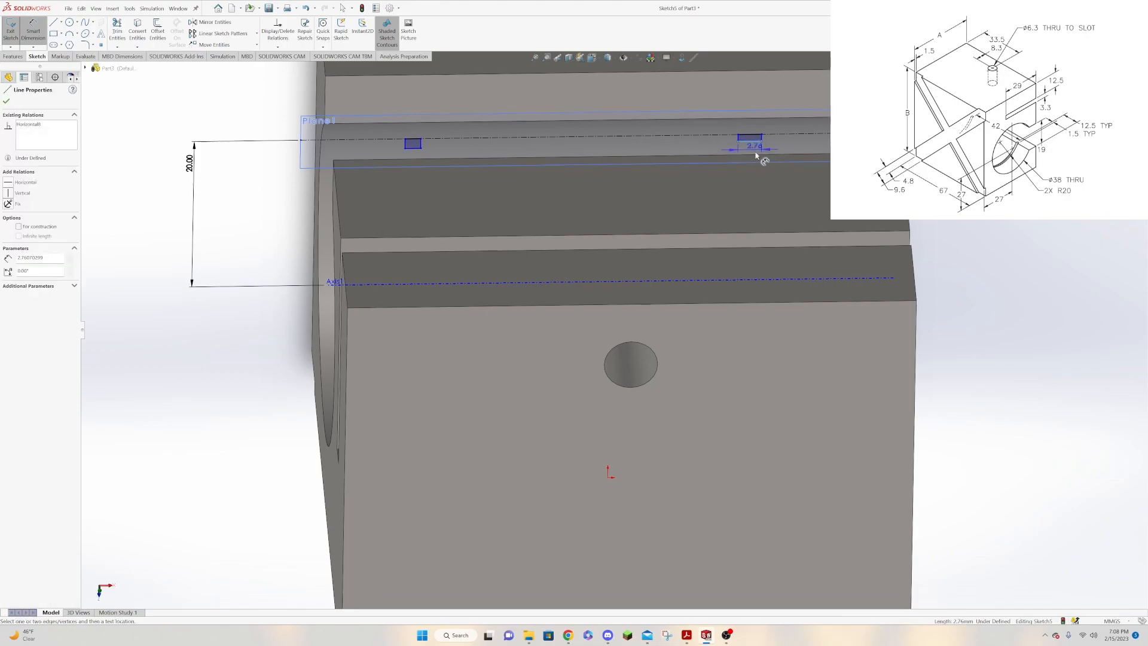
pyautogui.click(758, 151)
pyautogui.write('1.5')
pyautogui.press('Return')
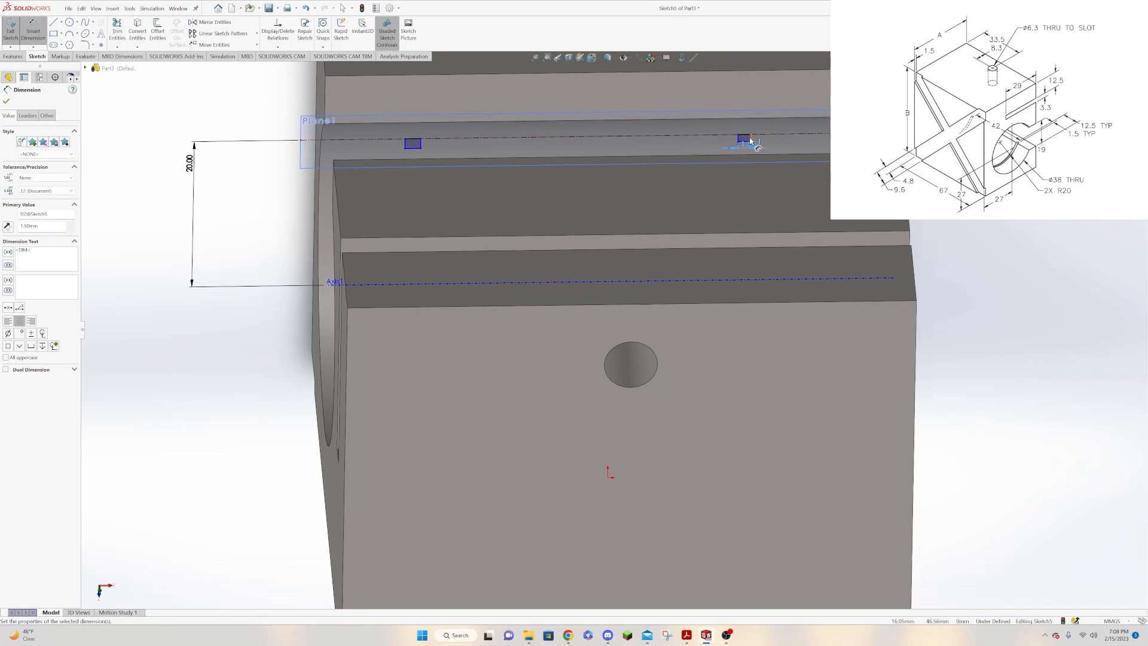
pyautogui.click(752, 142)
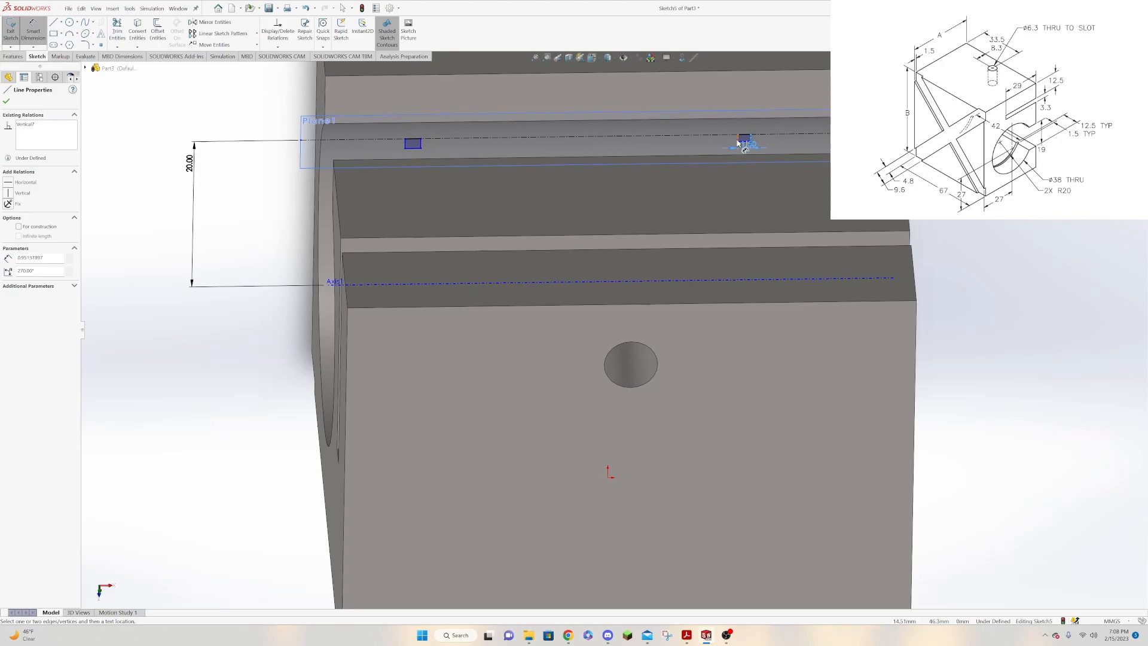
pyautogui.press('Escape')
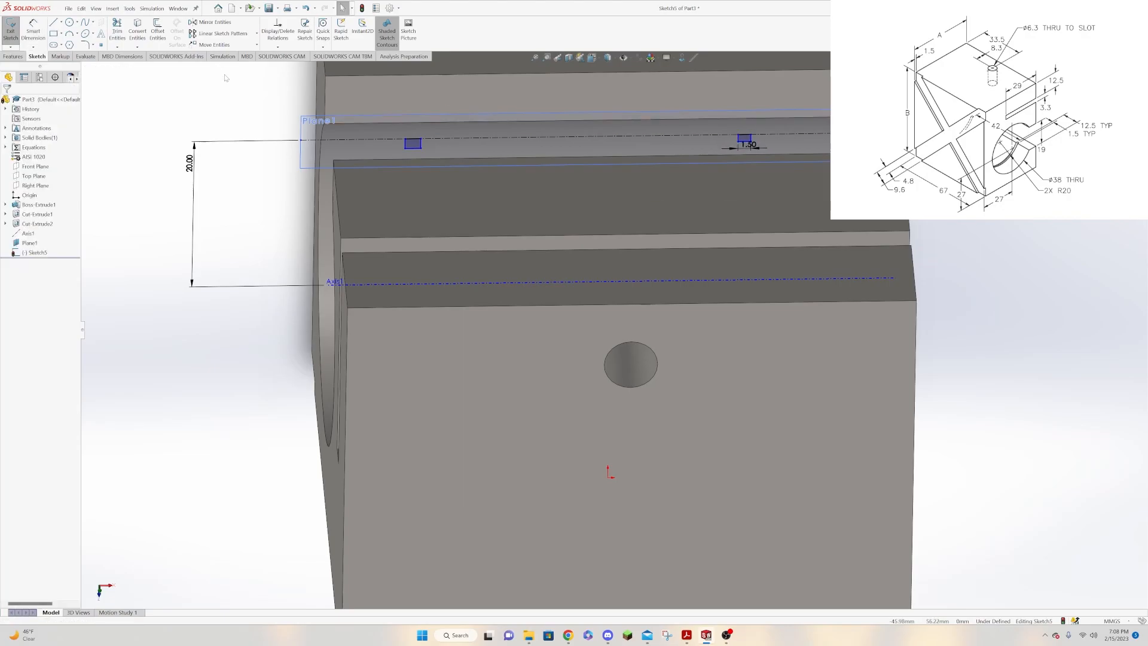
# Dimension the right-hand rectangle's height perpendicular to the centerline to 1 mm.
pyautogui.click(39, 28)
pyautogui.scroll(2, 755, 146)
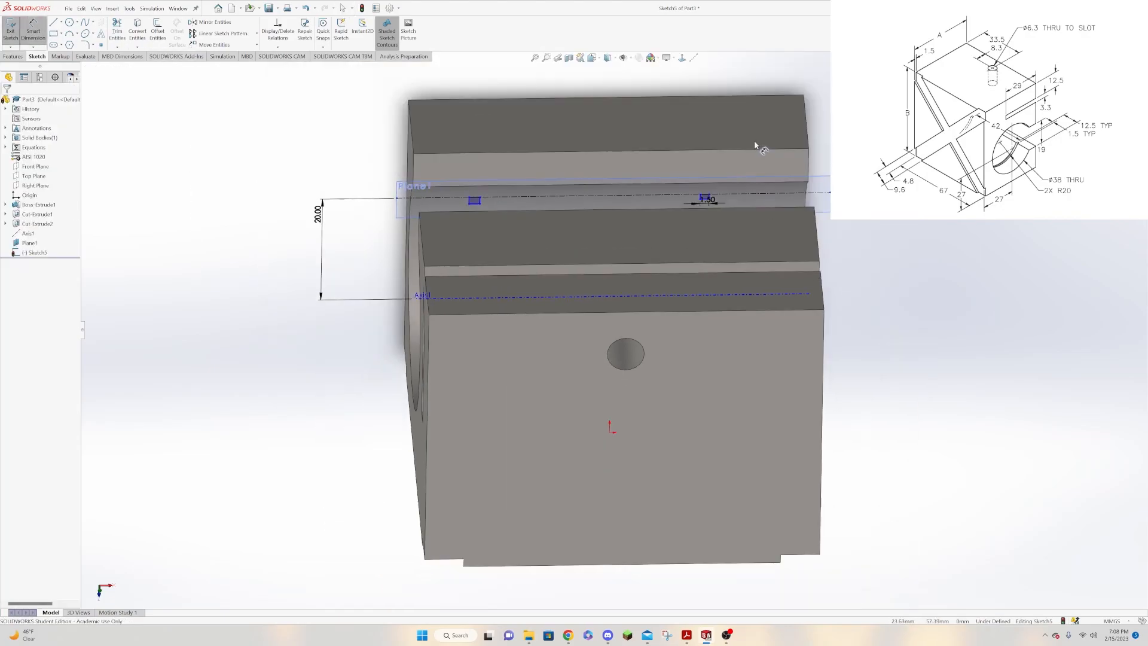
pyautogui.scroll(-3, 735, 162)
pyautogui.scroll(-3, 669, 287)
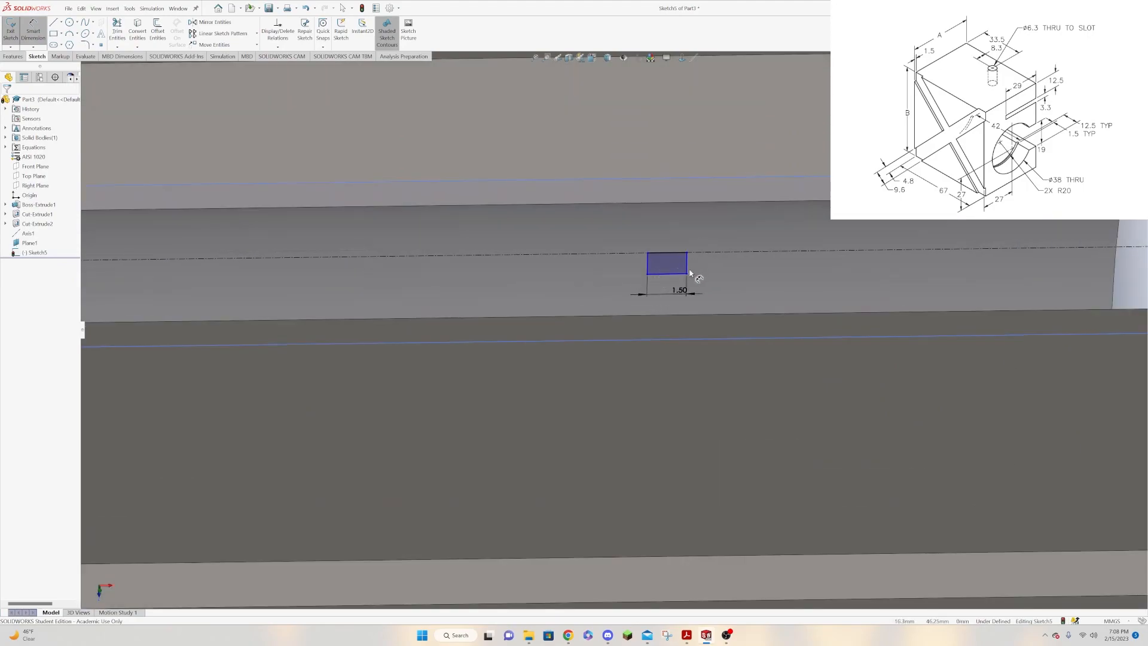
pyautogui.click(687, 265)
pyautogui.click(717, 268)
pyautogui.write('1')
pyautogui.press('Return')
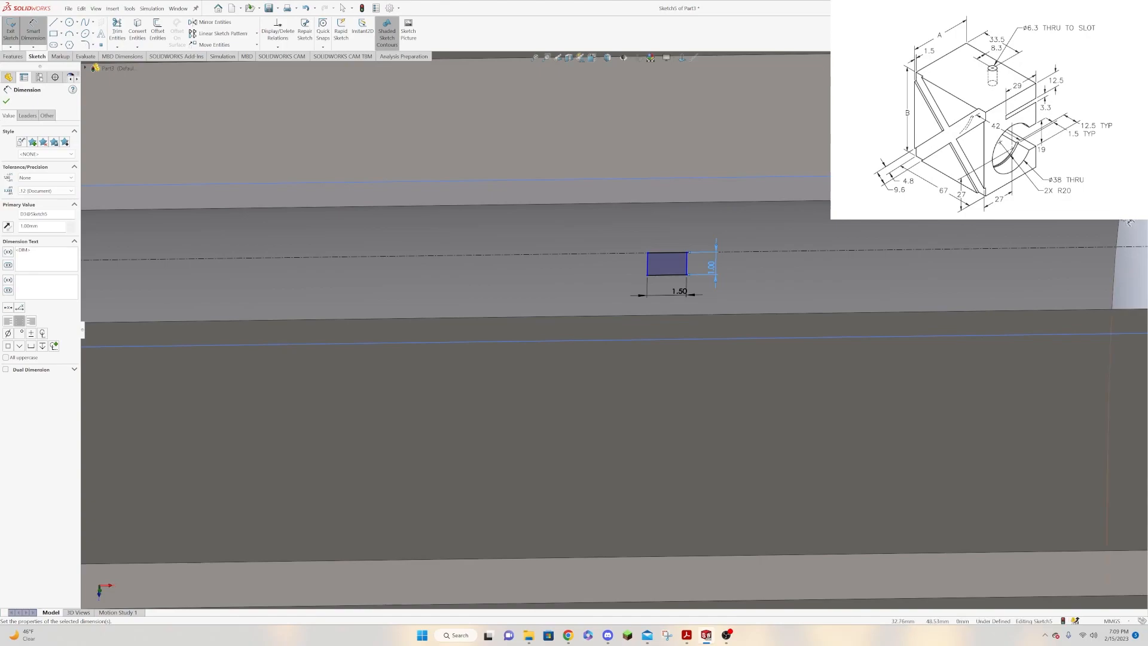
# Dimension the right-hand rectangle's inner side 12.5 mm from the nearer end edge of the block.
pyautogui.click(647, 260)
pyautogui.click(1124, 193)
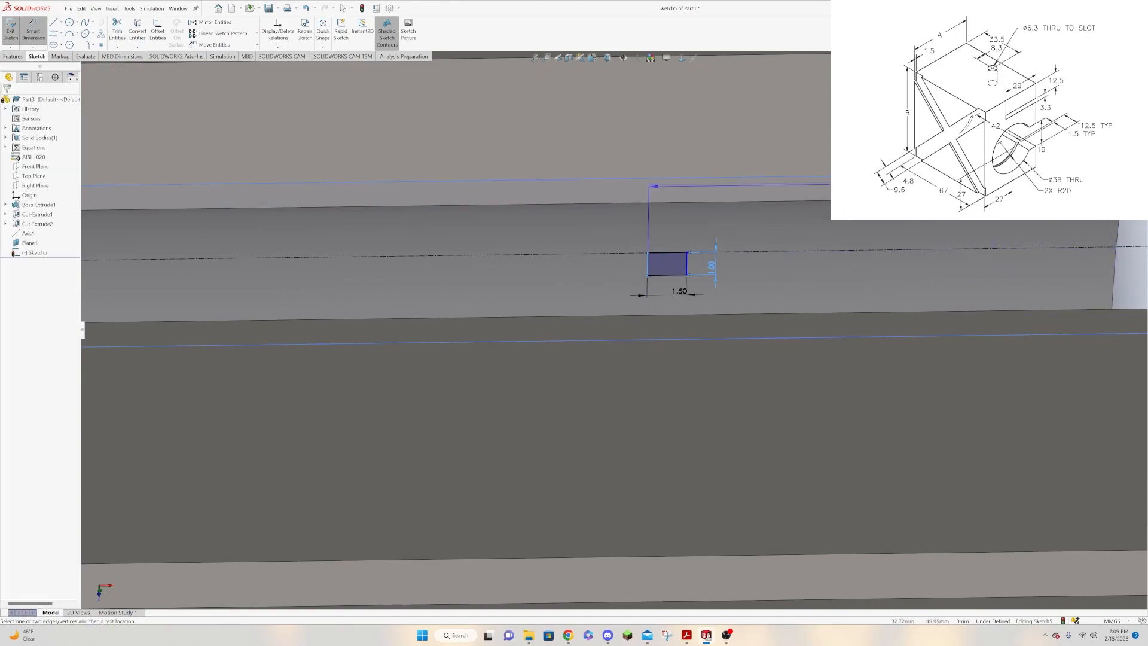
pyautogui.click(851, 116)
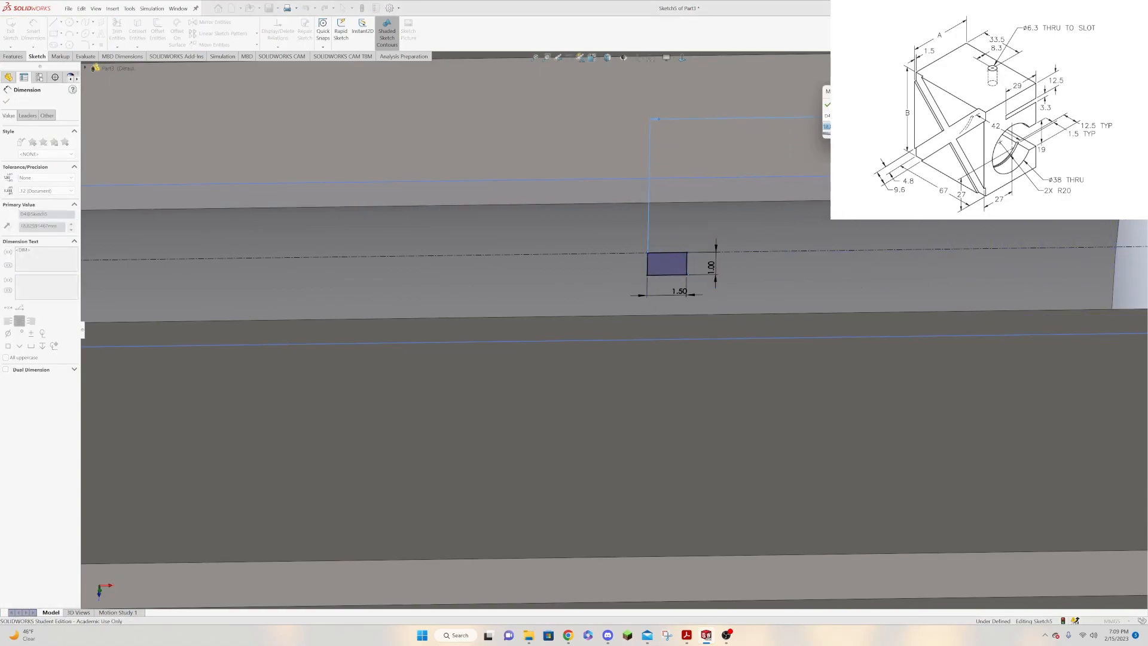
pyautogui.write('12.5')
pyautogui.press('Return')
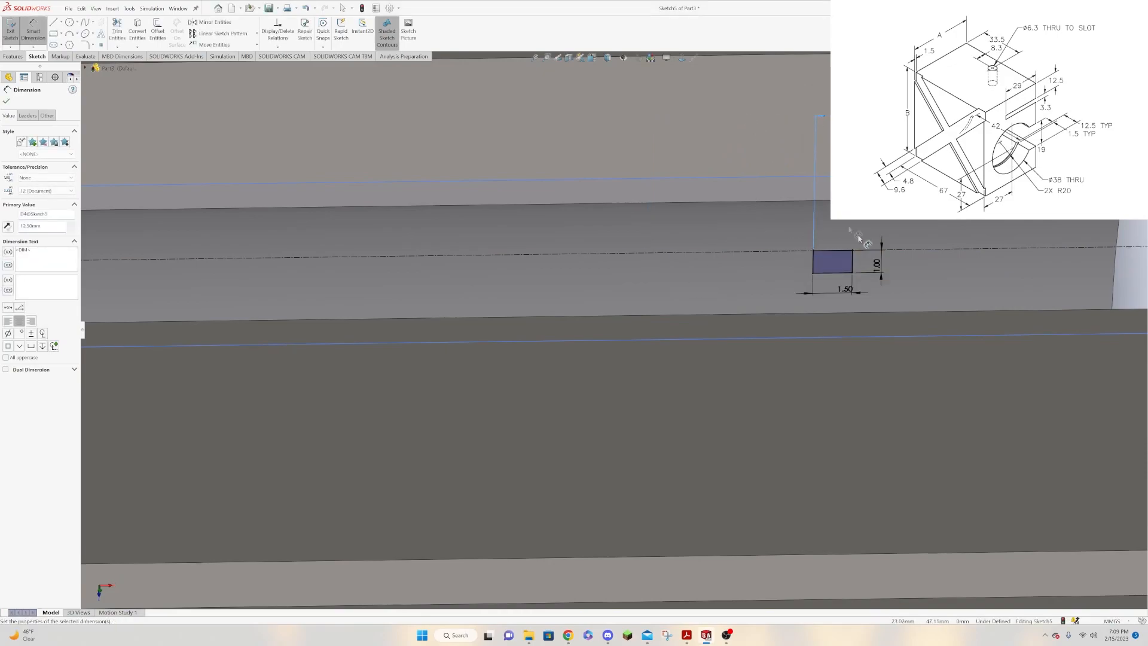
# Dimension the left-hand rectangle 1.5 mm wide along the centerline and 1 mm high.
pyautogui.scroll(-3, 546, 236)
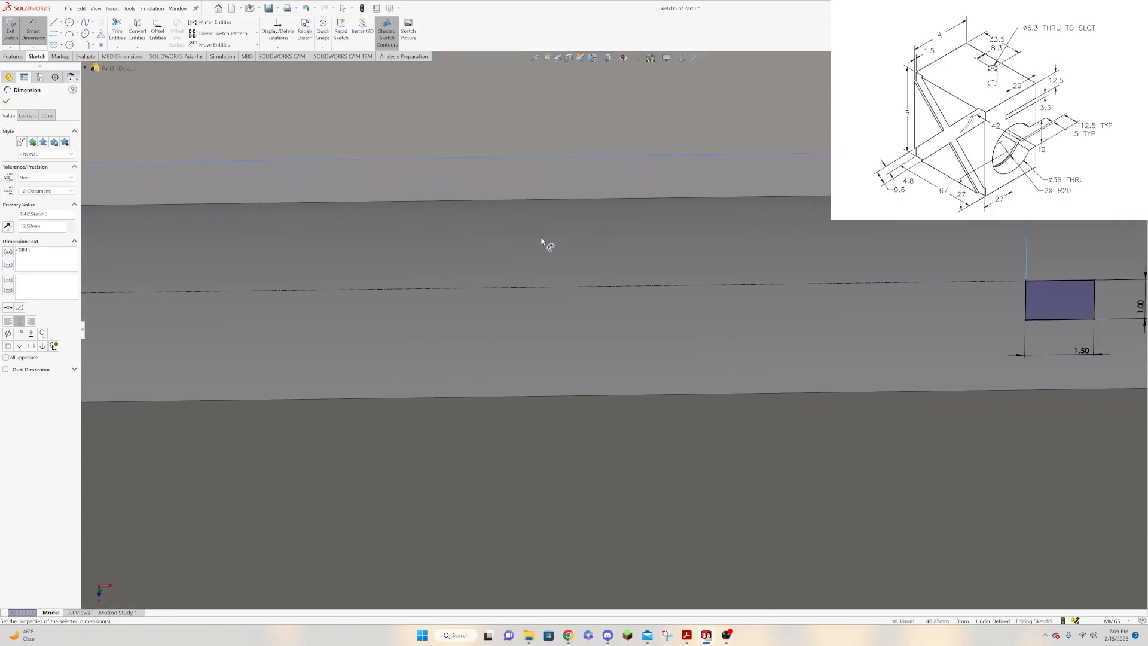
pyautogui.scroll(4, 542, 241)
pyautogui.scroll(2, 538, 250)
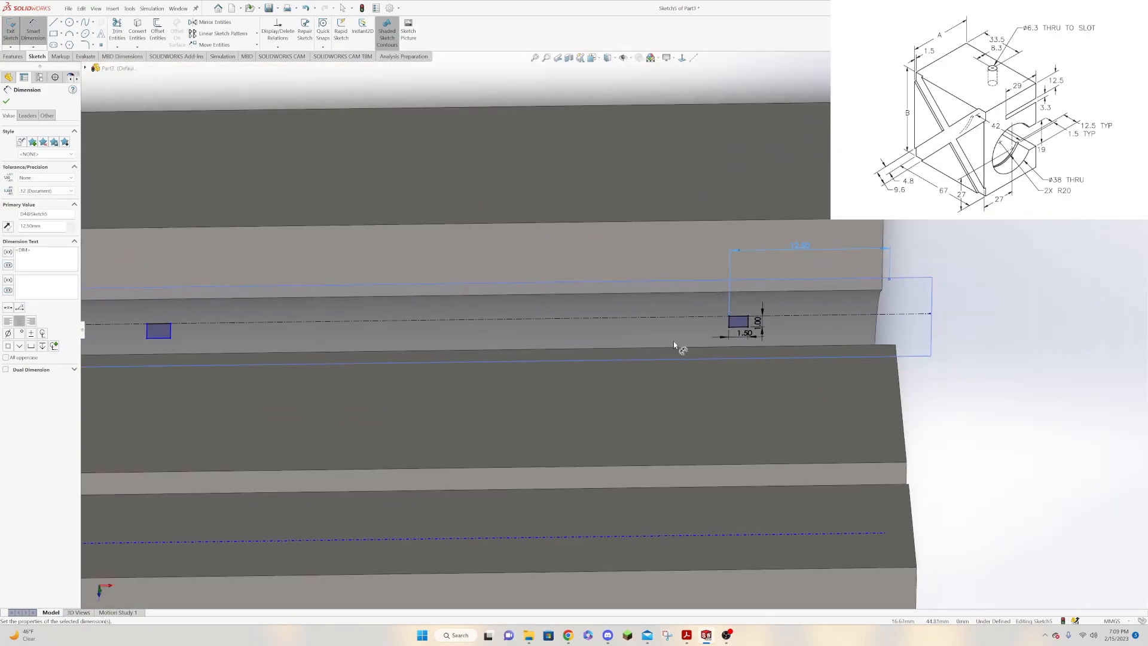
pyautogui.click(164, 339)
pyautogui.click(164, 346)
pyautogui.write('1.5')
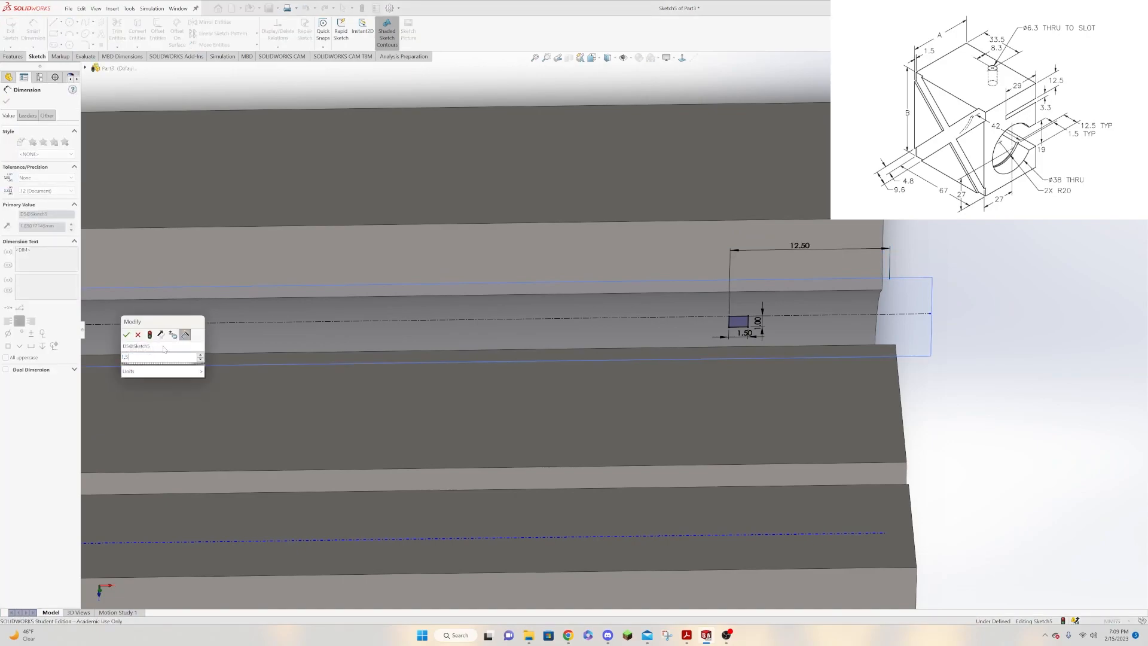
pyautogui.press('Return')
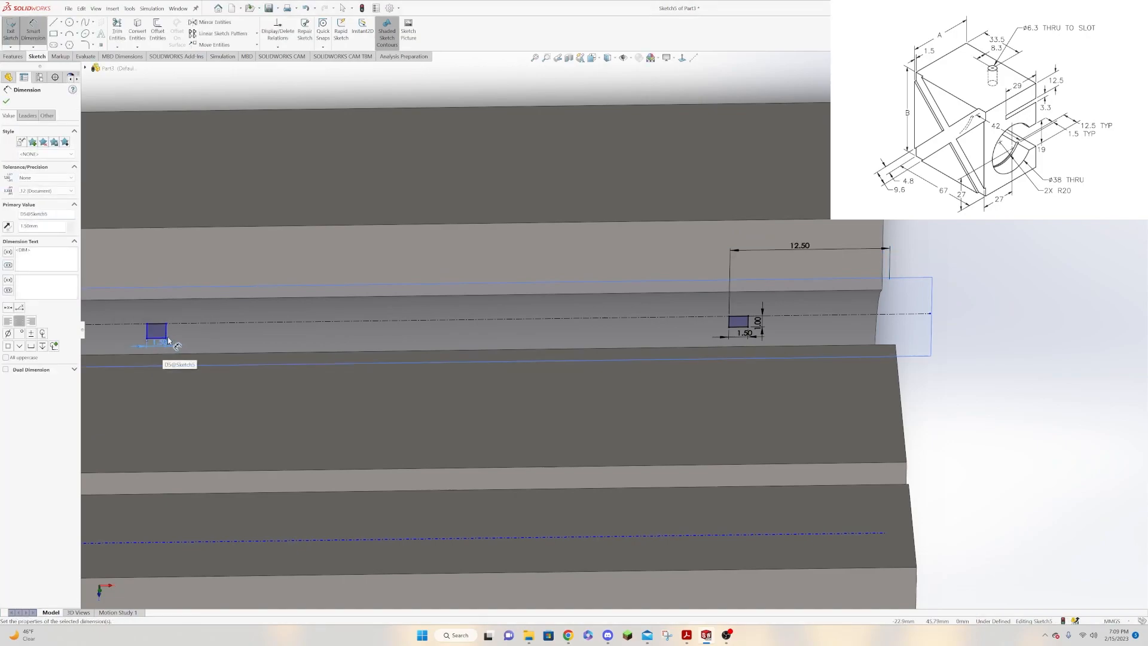
pyautogui.click(166, 331)
pyautogui.click(174, 335)
pyautogui.write('1')
pyautogui.press('Return')
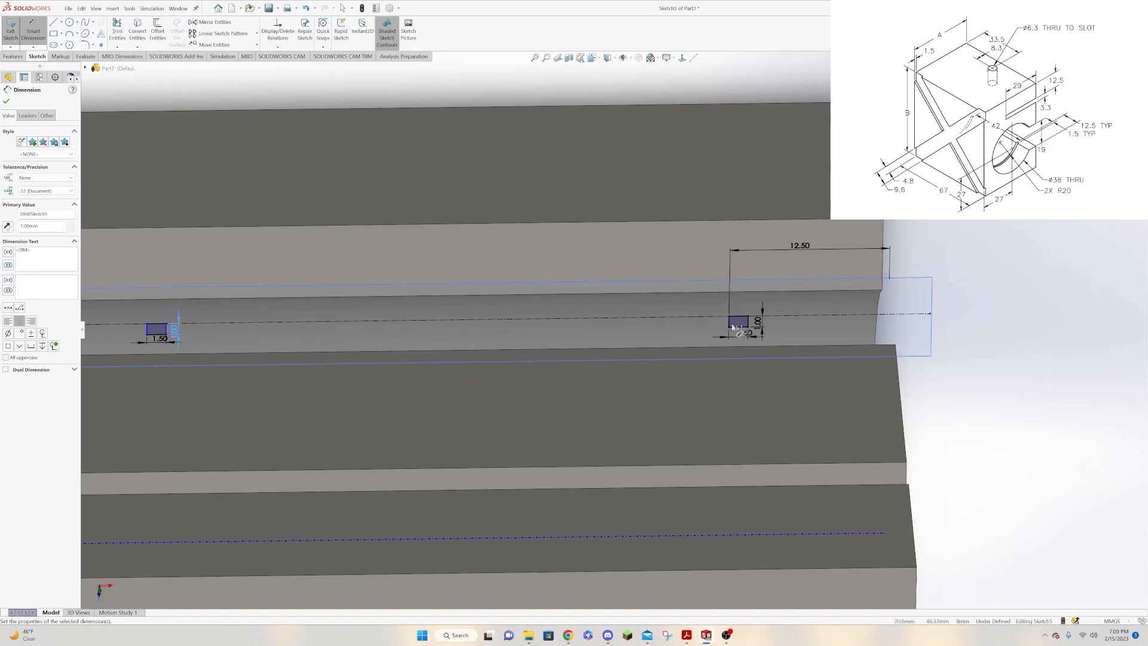
# Dimension the spacing between the facing inner sides of the two groove rectangles to 42 mm.
pyautogui.moveTo(729, 326); pyautogui.dragTo(174, 337)
pyautogui.click(167, 331)
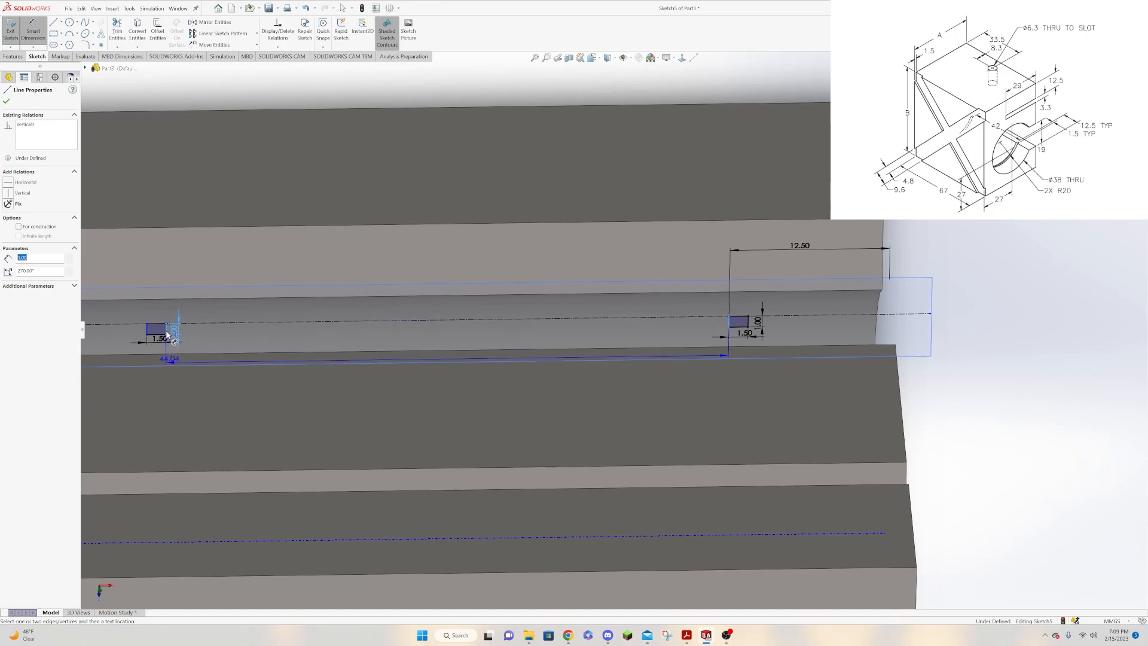
pyautogui.click(282, 243)
pyautogui.write('42')
pyautogui.press('Return')
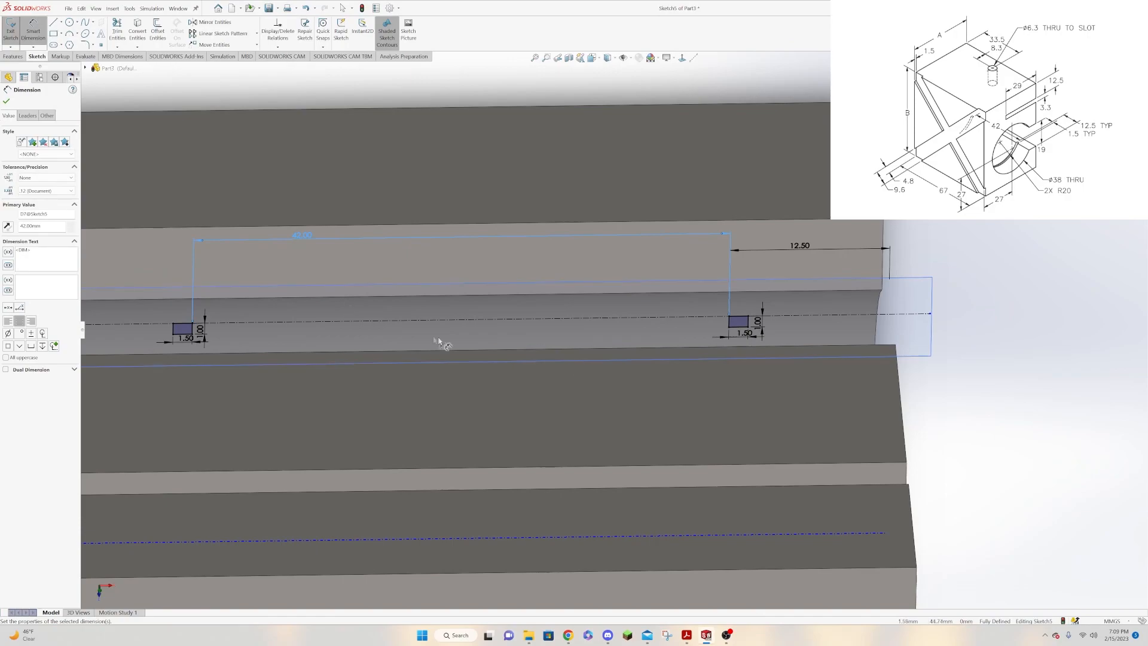
pyautogui.click(8, 102)
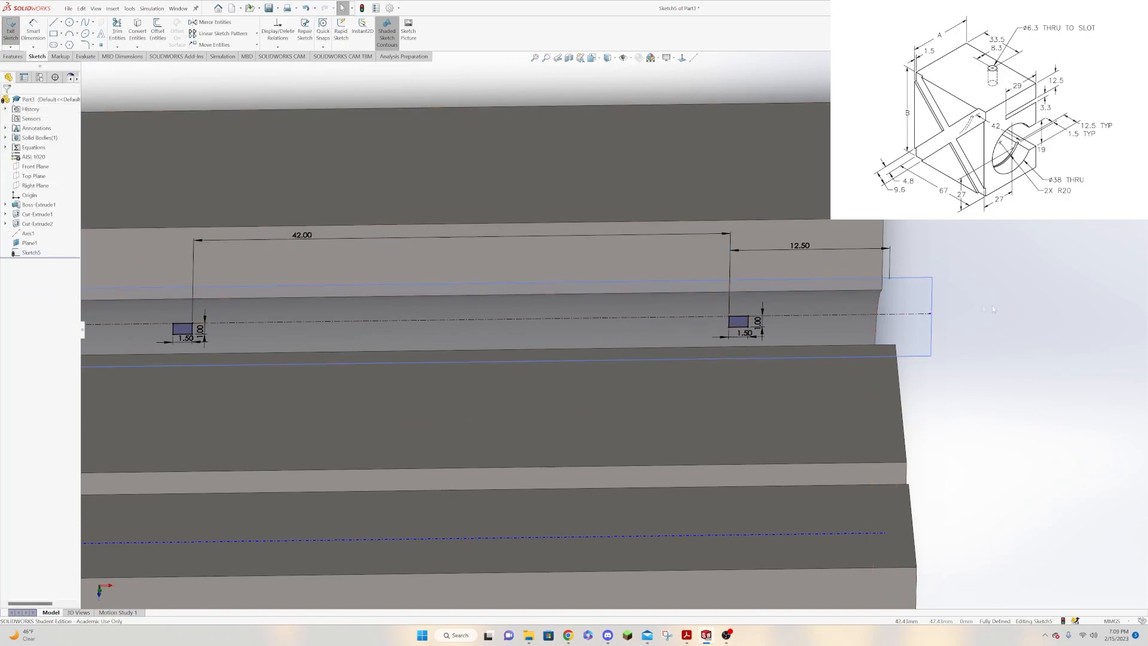
# Cut both groove profiles into the bore wall with a 360-degree Revolved Cut about Axis1 instead of the sketch centerline.
pyautogui.scroll(3, 894, 328)
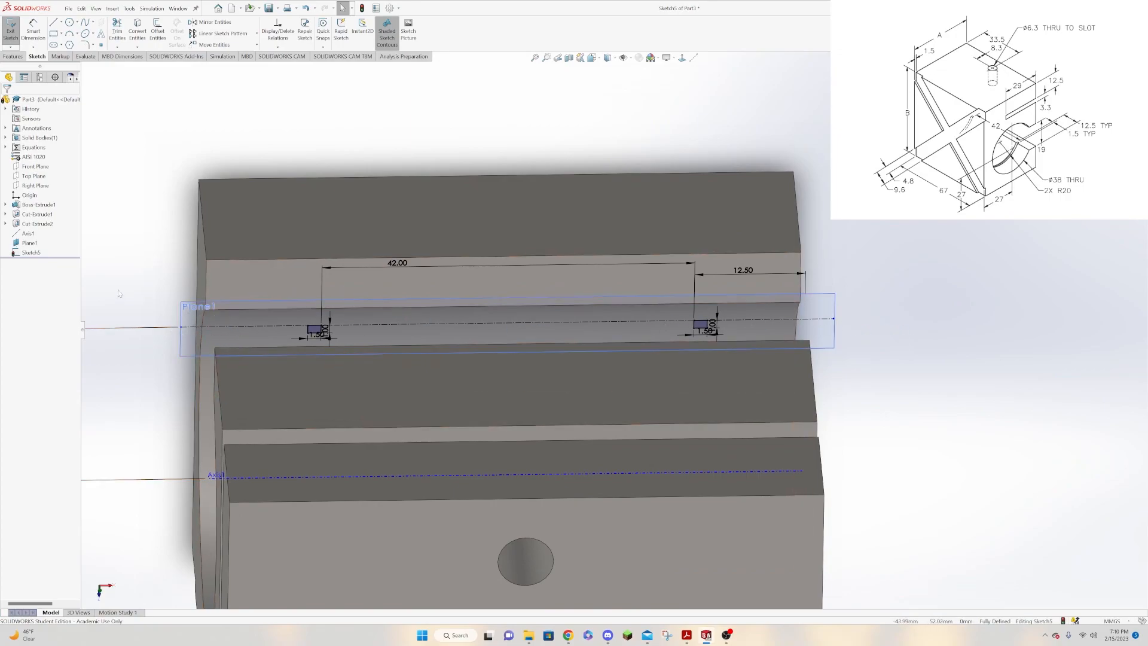
pyautogui.moveTo(132, 264); pyautogui.dragTo(188, 251, button='middle')
pyautogui.click(13, 56)
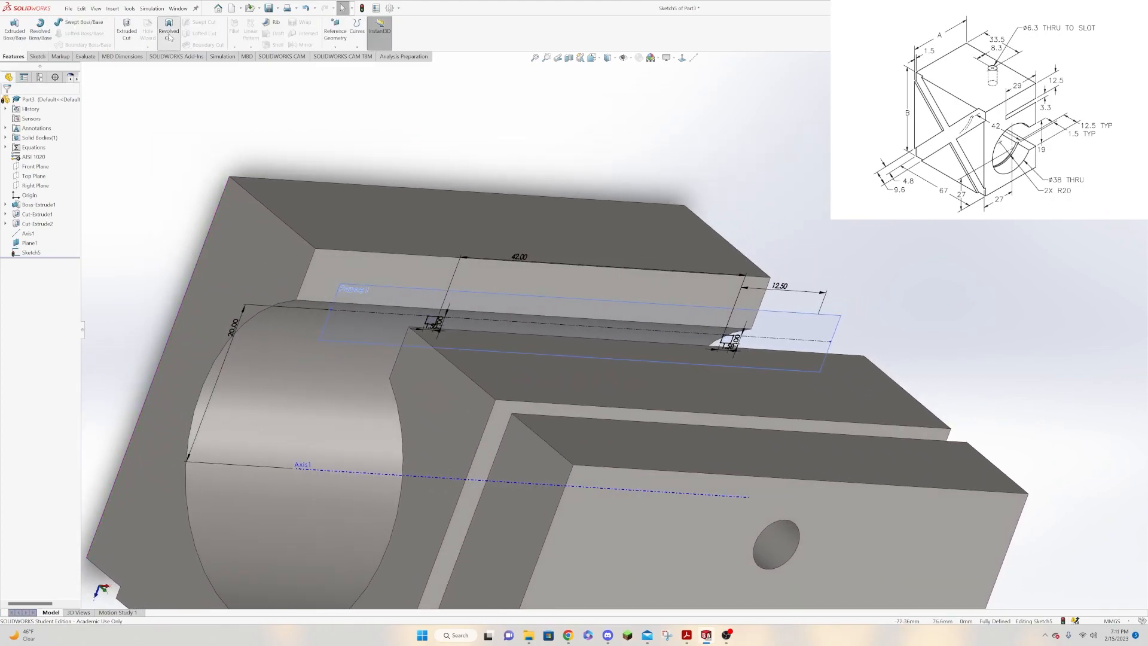
pyautogui.click(169, 31)
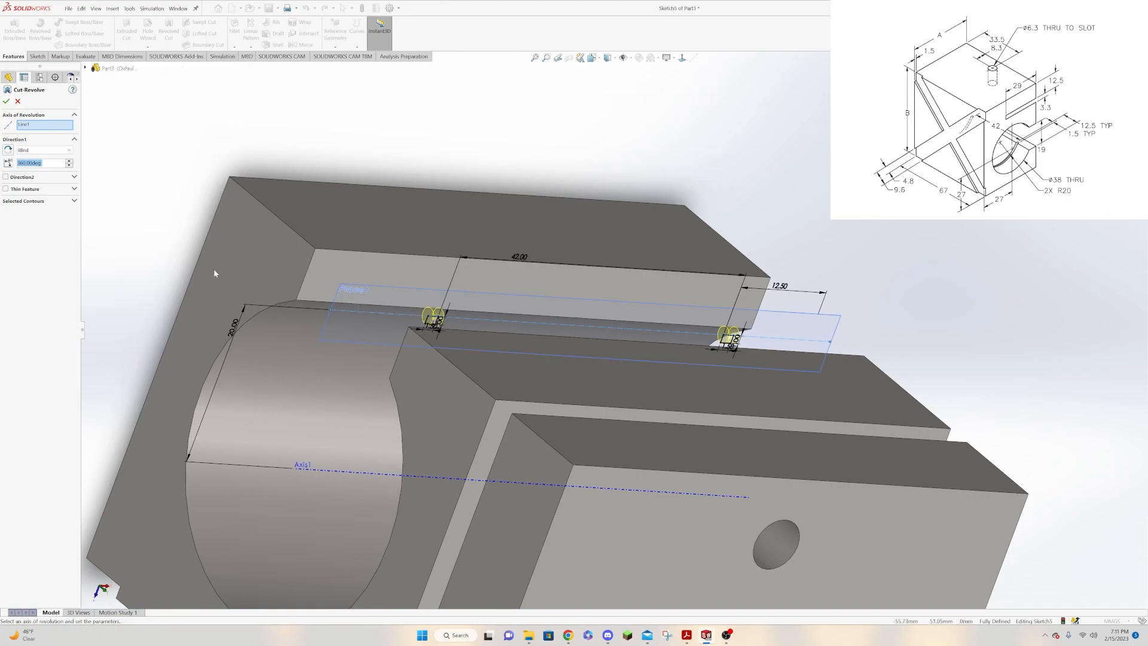
pyautogui.click(23, 125)
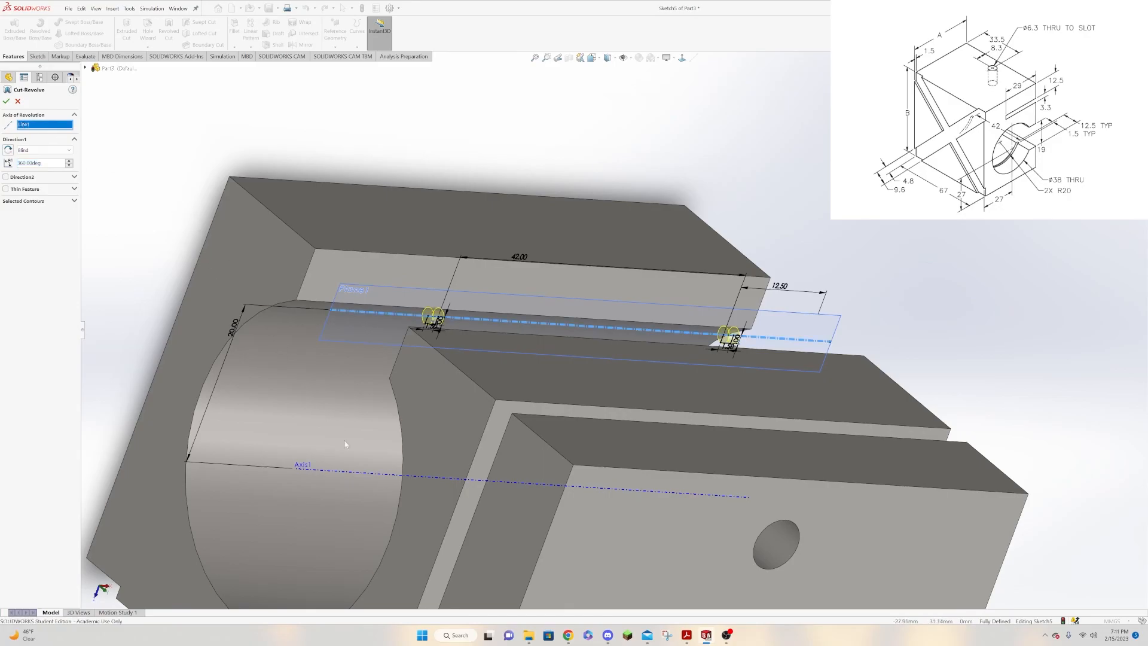
pyautogui.click(347, 474)
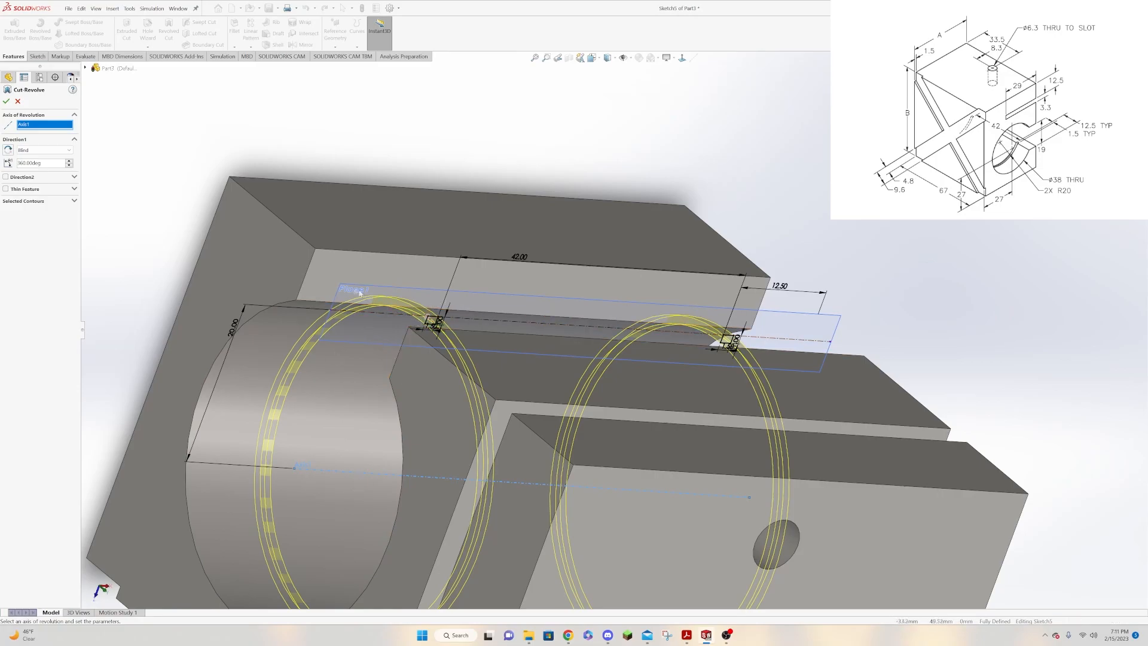
pyautogui.click(6, 102)
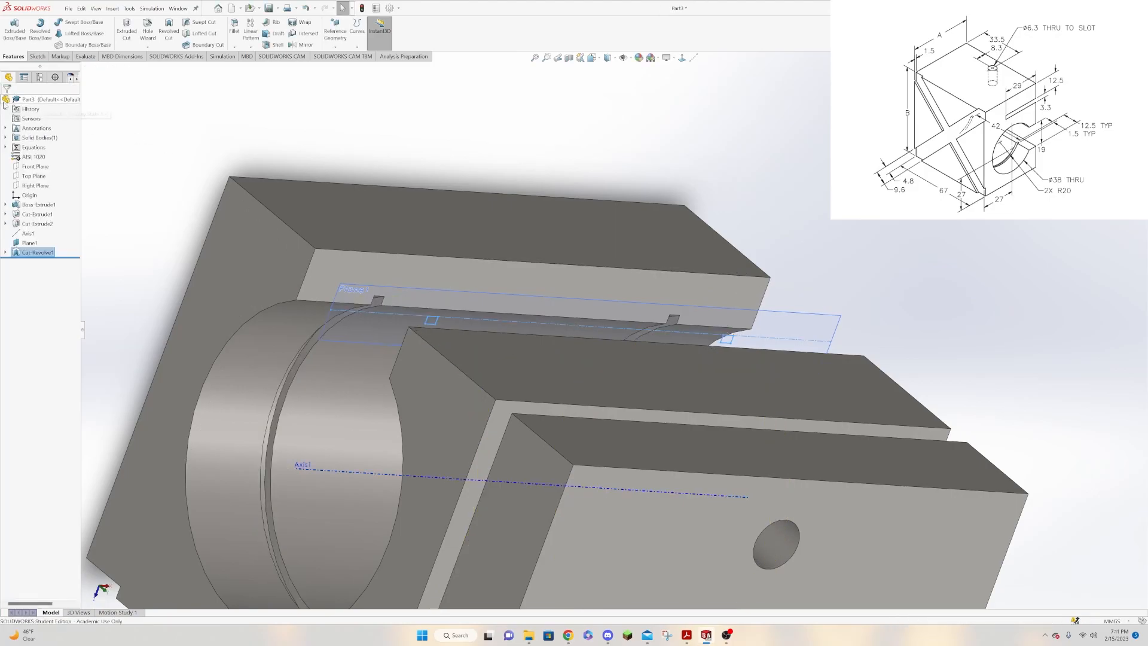
# Examine the block and the revolved grooves in the bore from several sides, and finish in the isometric view.
pyautogui.moveTo(857, 262); pyautogui.dragTo(727, 251, button='middle')
pyautogui.scroll(8, 727, 246)
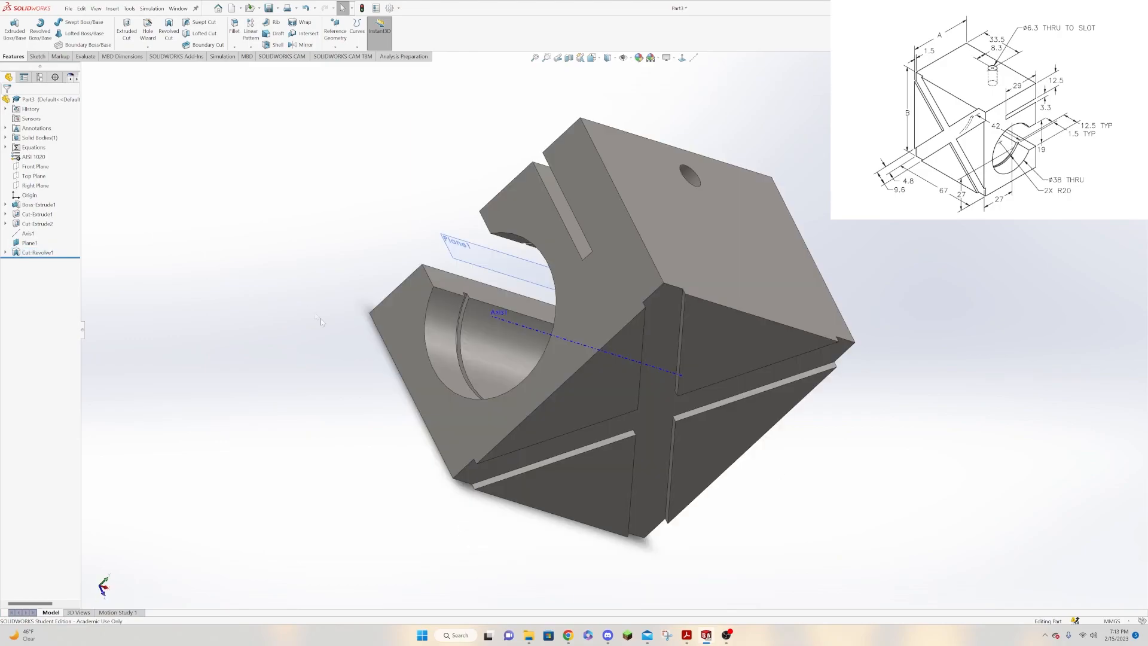
pyautogui.moveTo(290, 235); pyautogui.dragTo(754, 422, button='middle')
pyautogui.moveTo(455, 133); pyautogui.dragTo(443, 187, button='middle')
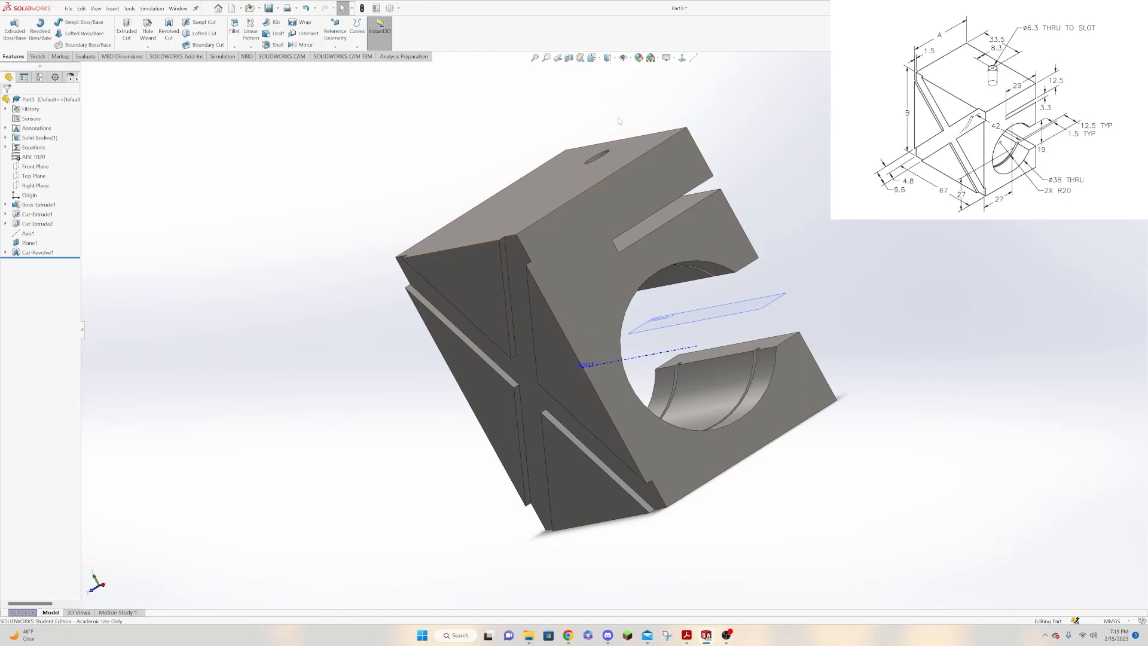
pyautogui.click(599, 59)
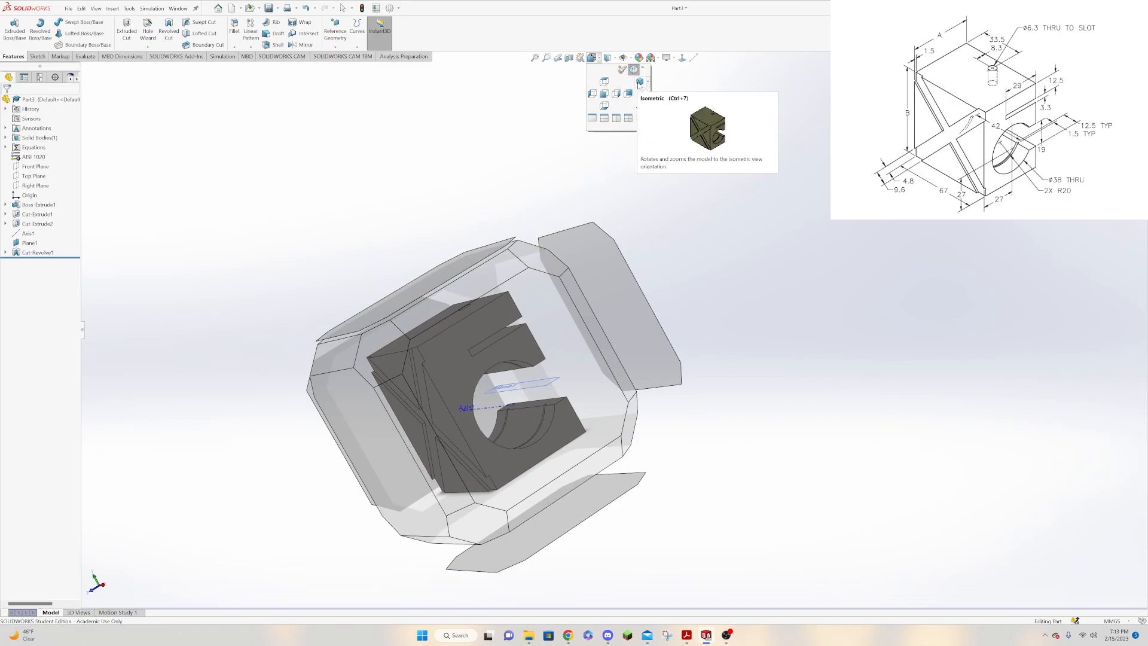
pyautogui.click(641, 82)
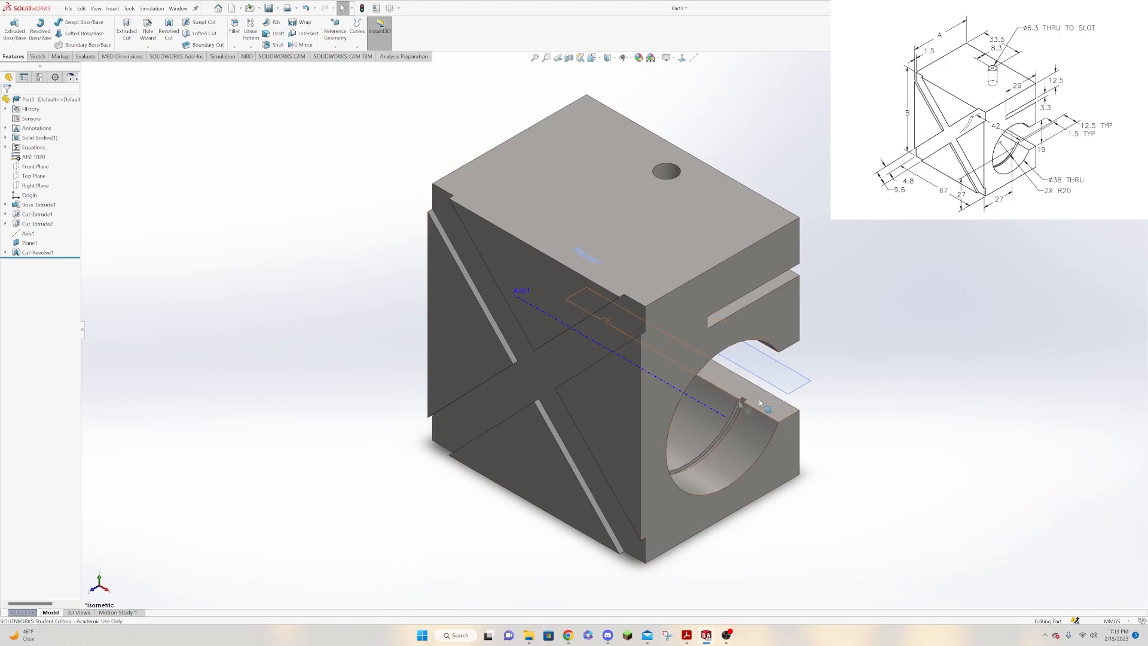
pyautogui.scroll(1, 688, 409)
pyautogui.scroll(1, 687, 408)
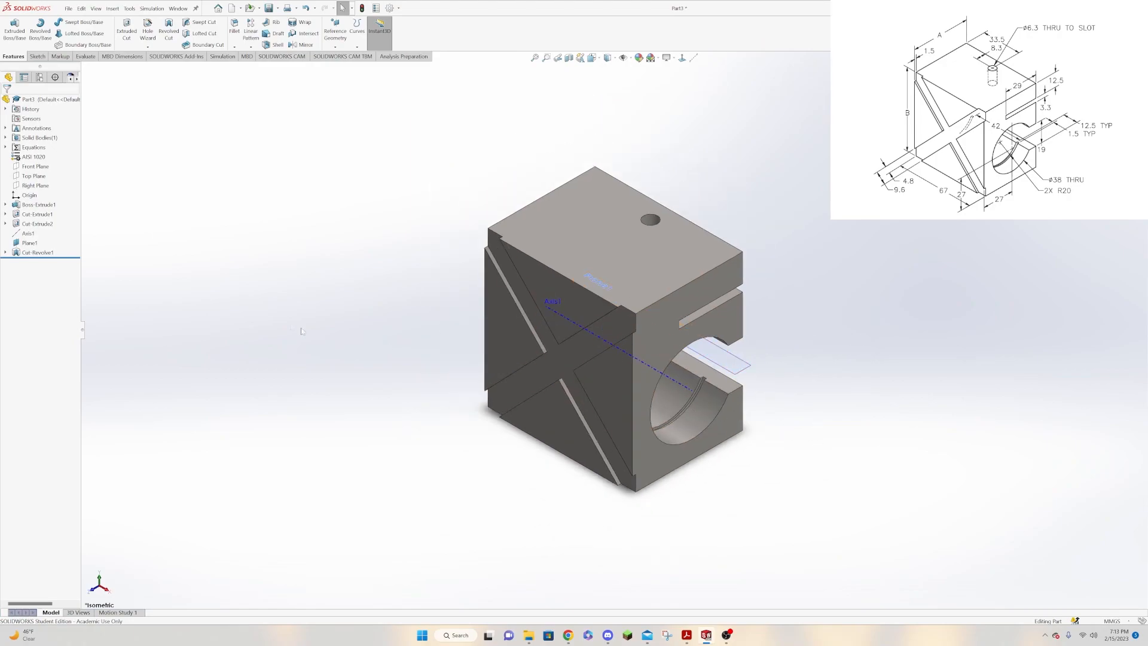
# Hide Axis1 and Plane1, and set the model's display style to Hidden Lines Visible.
pyautogui.rightClick(27, 233)
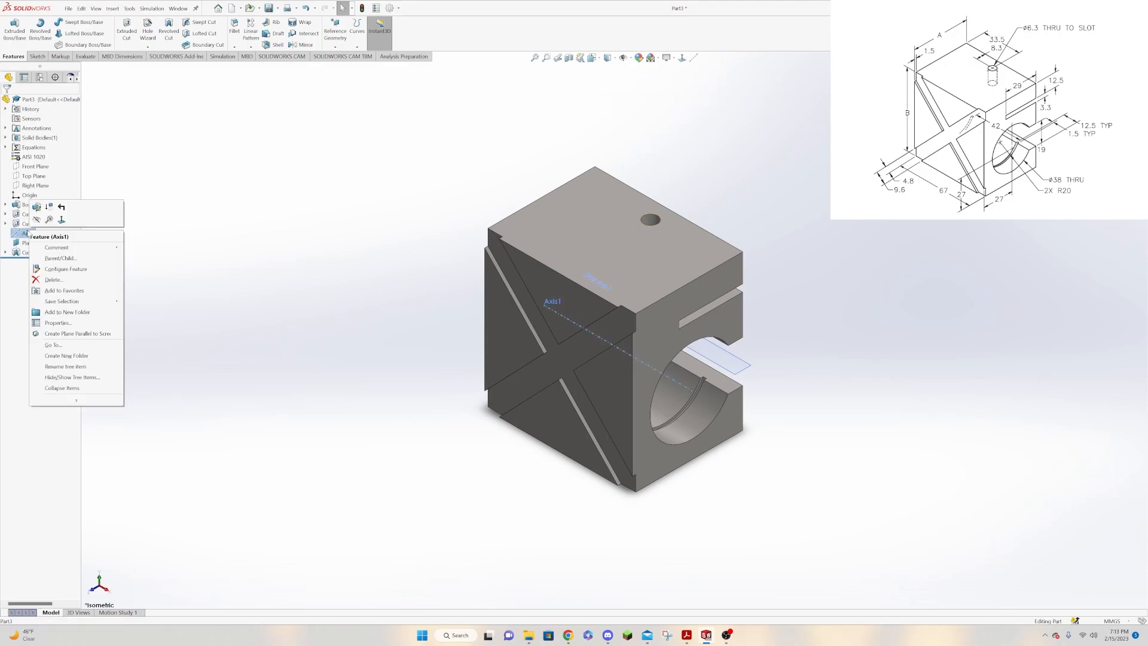
pyautogui.click(36, 220)
pyautogui.rightClick(27, 243)
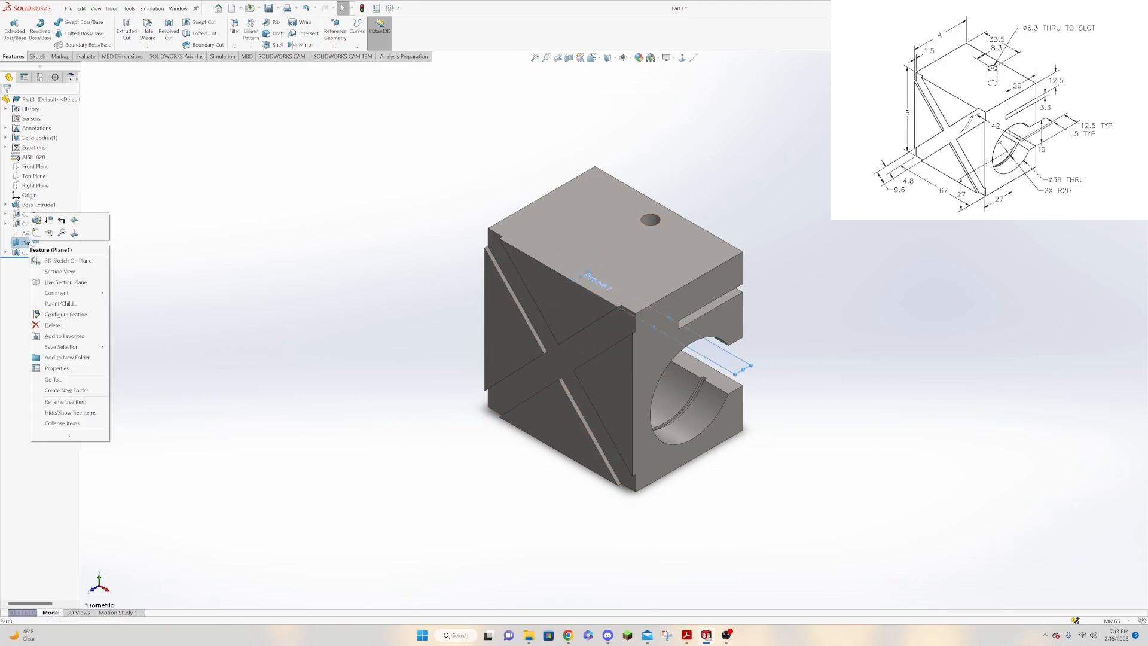
pyautogui.click(49, 233)
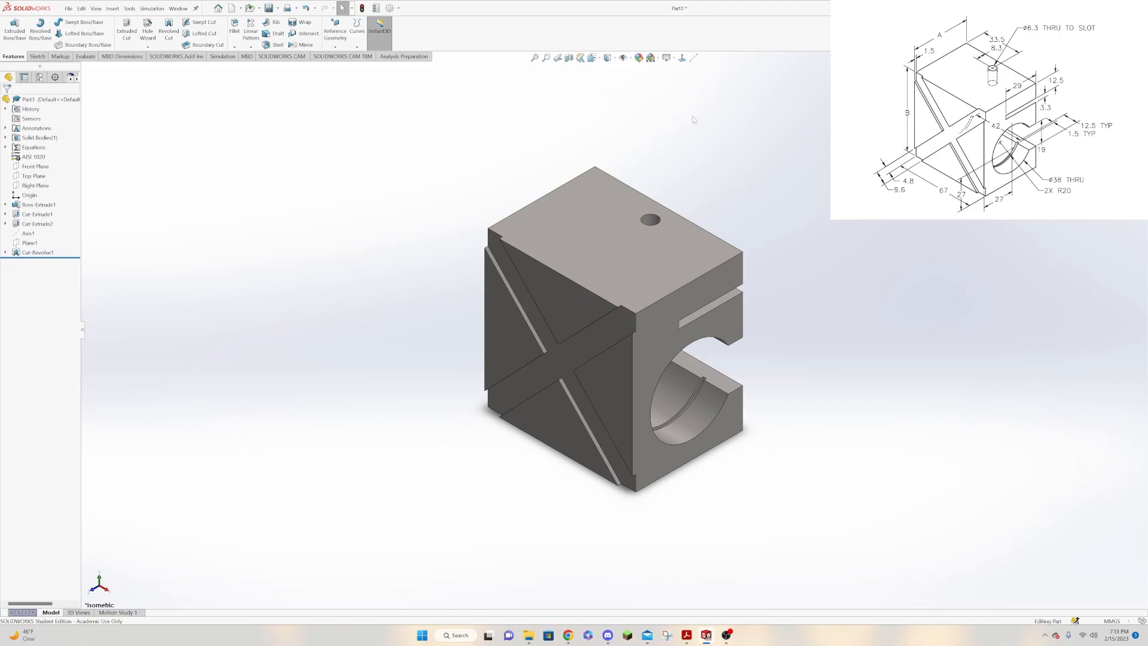
pyautogui.click(614, 58)
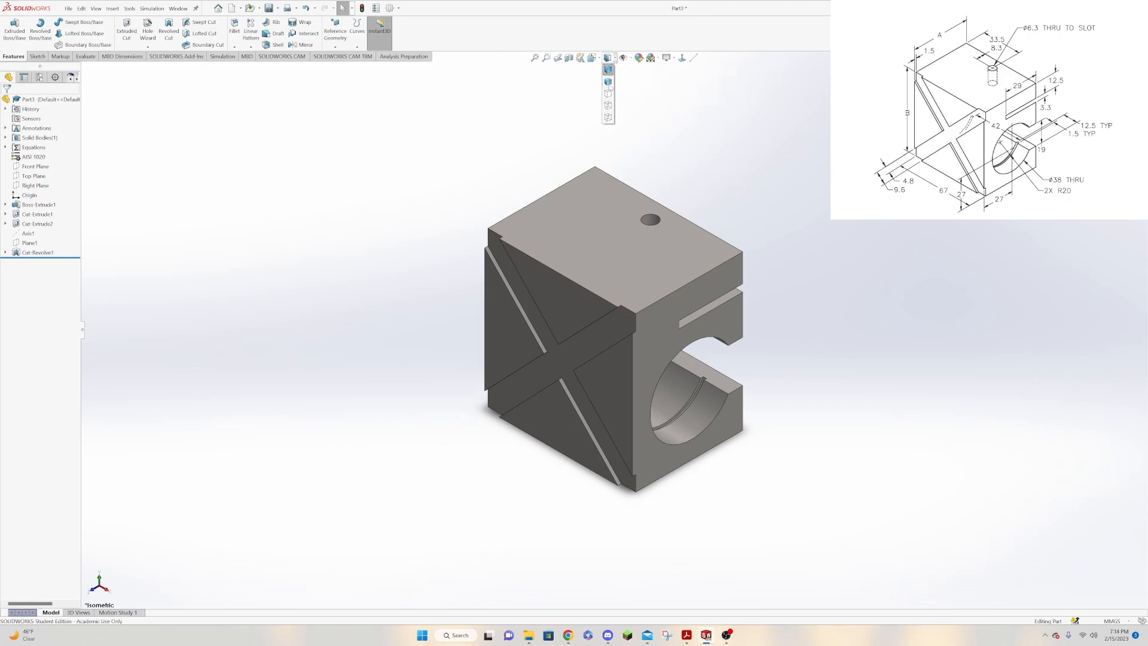
pyautogui.click(608, 105)
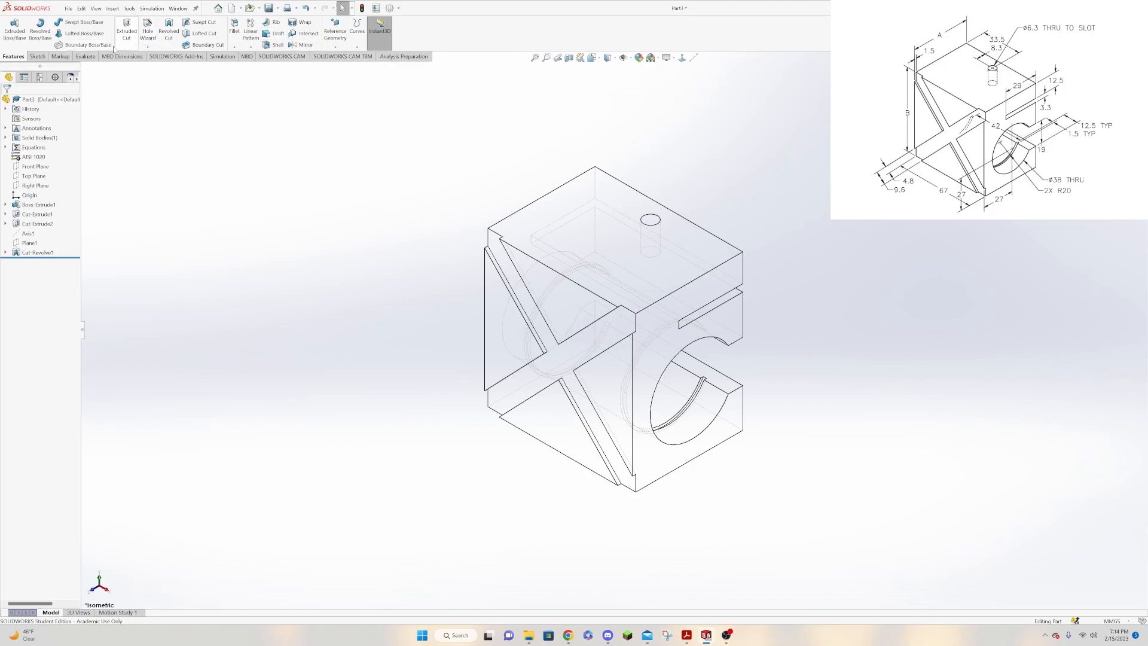
# Evaluate the mass properties of the finished block and close the report.
pyautogui.click(83, 56)
pyautogui.click(110, 35)
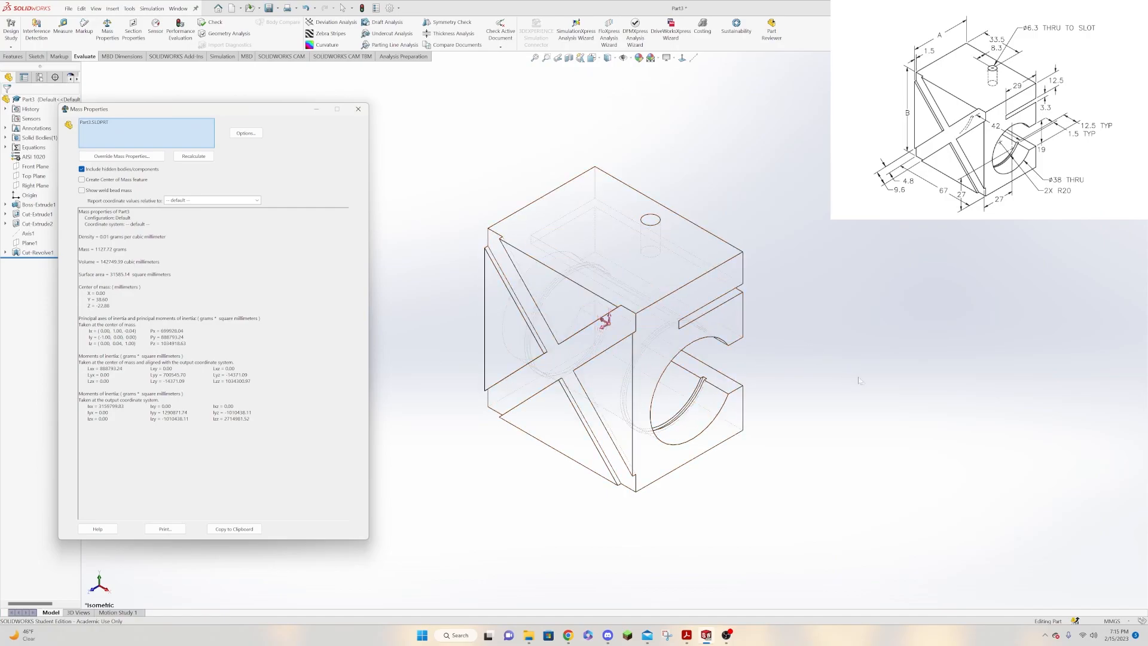
pyautogui.click(358, 108)
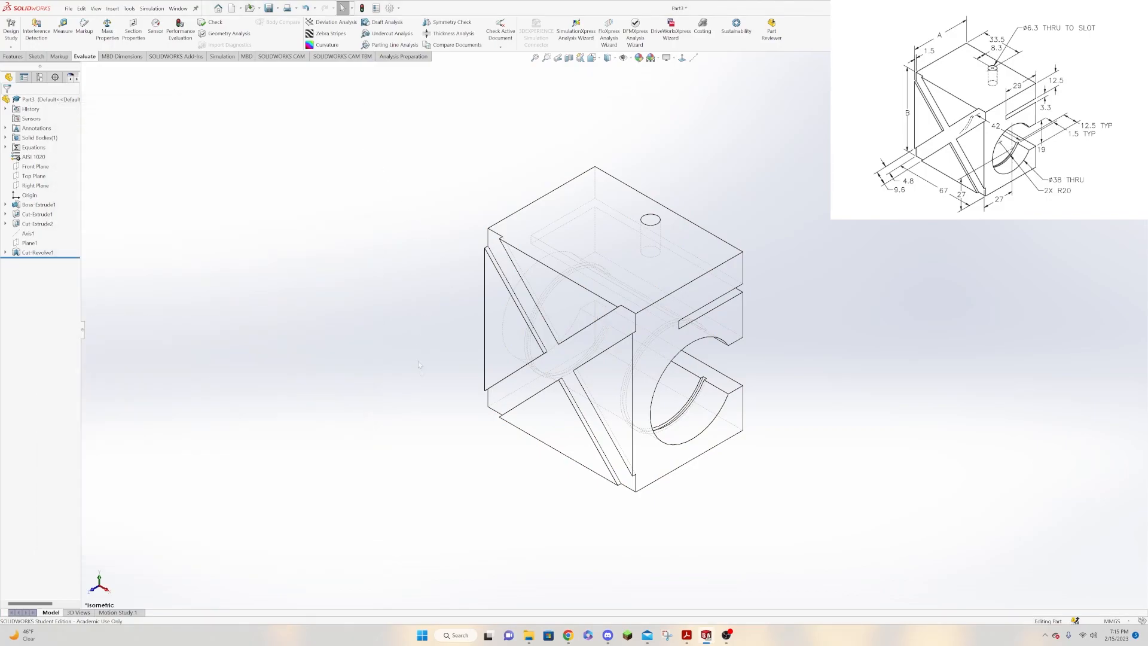